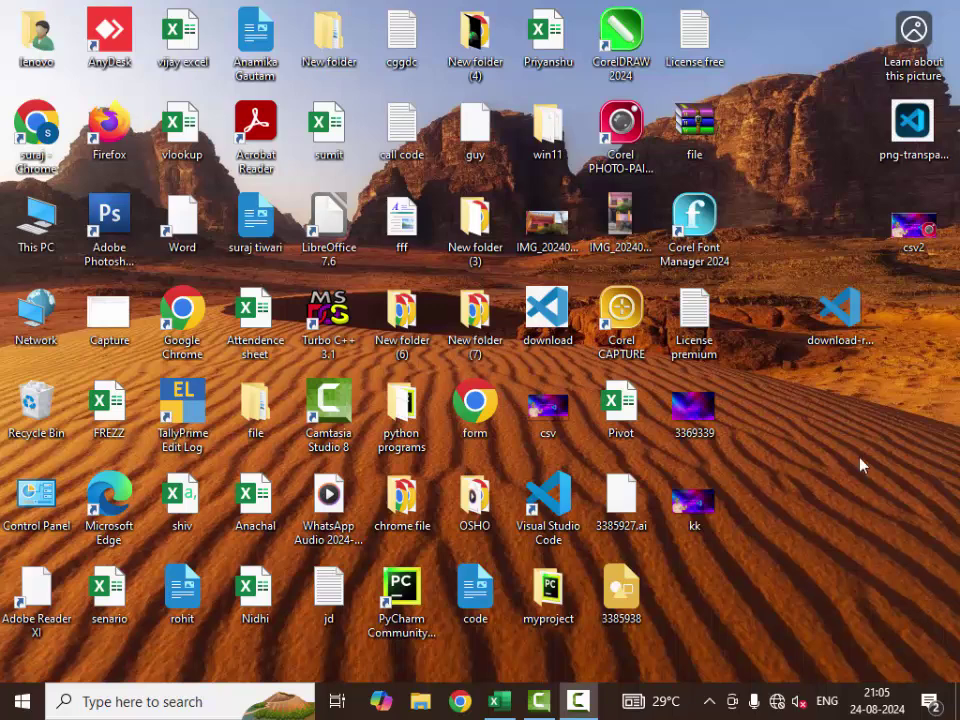
Refresh the desktop several times from its right-click menu.
right_click(793, 137)
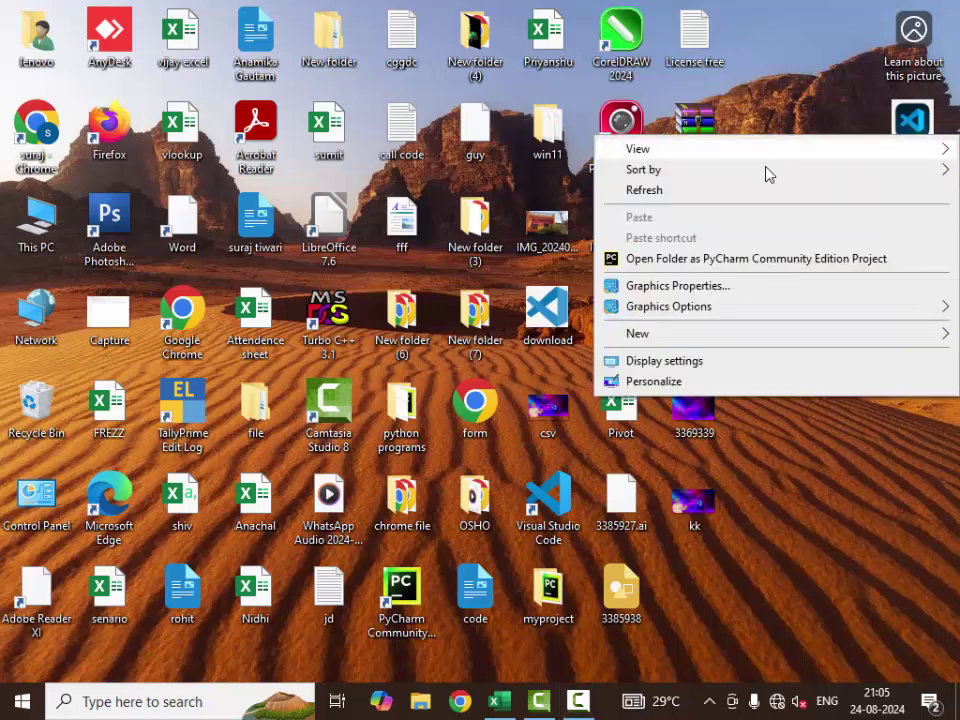
left_click(760, 190)
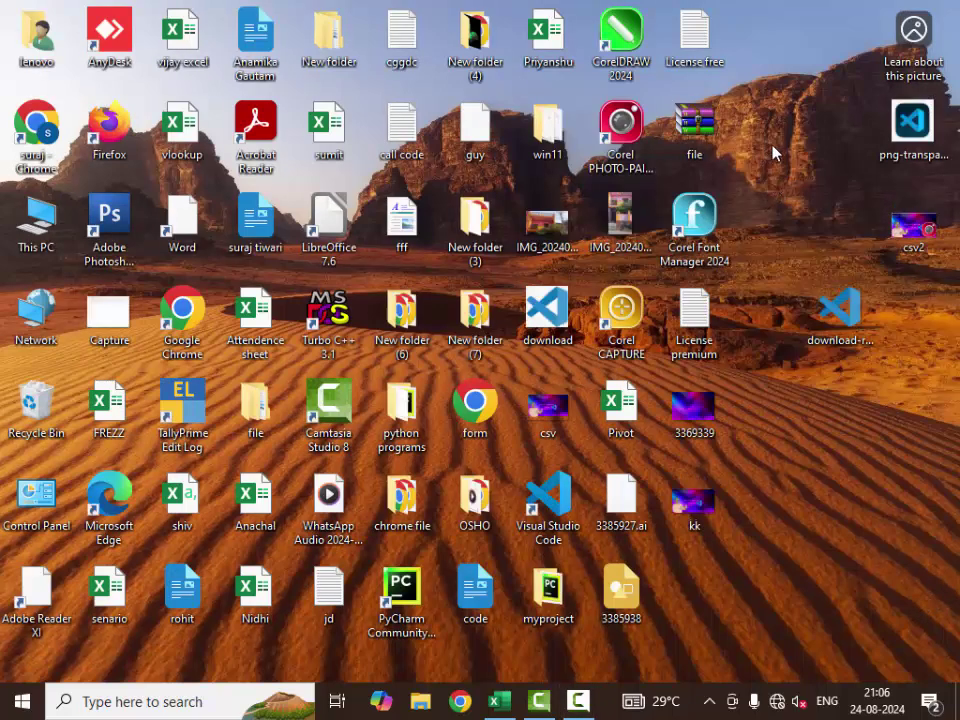
right_click(772, 152)
left_click(752, 200)
right_click(795, 166)
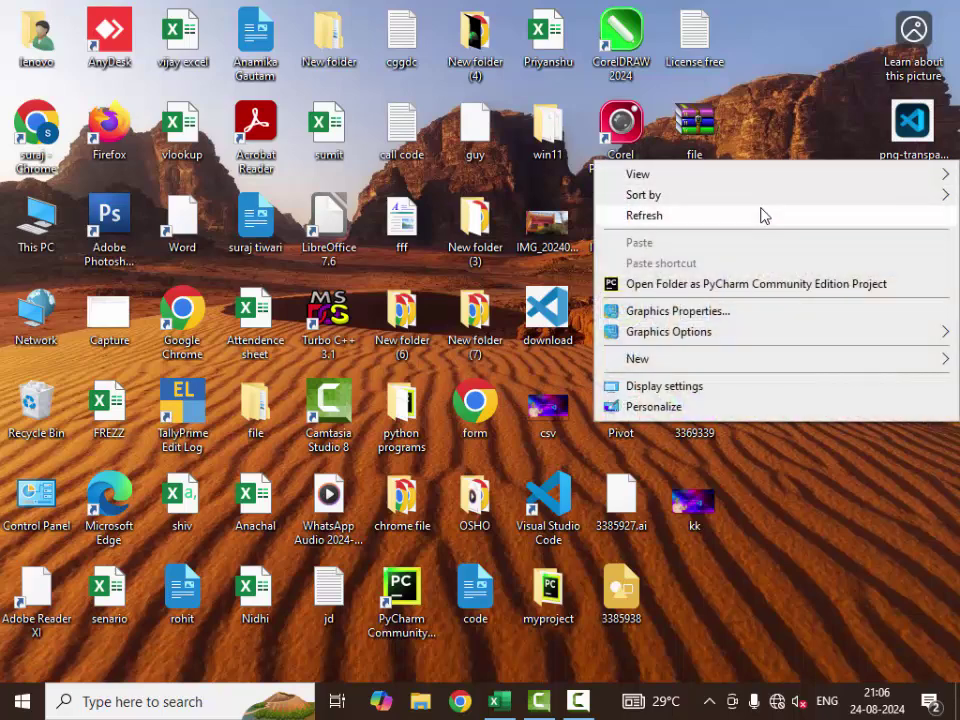
left_click(785, 205)
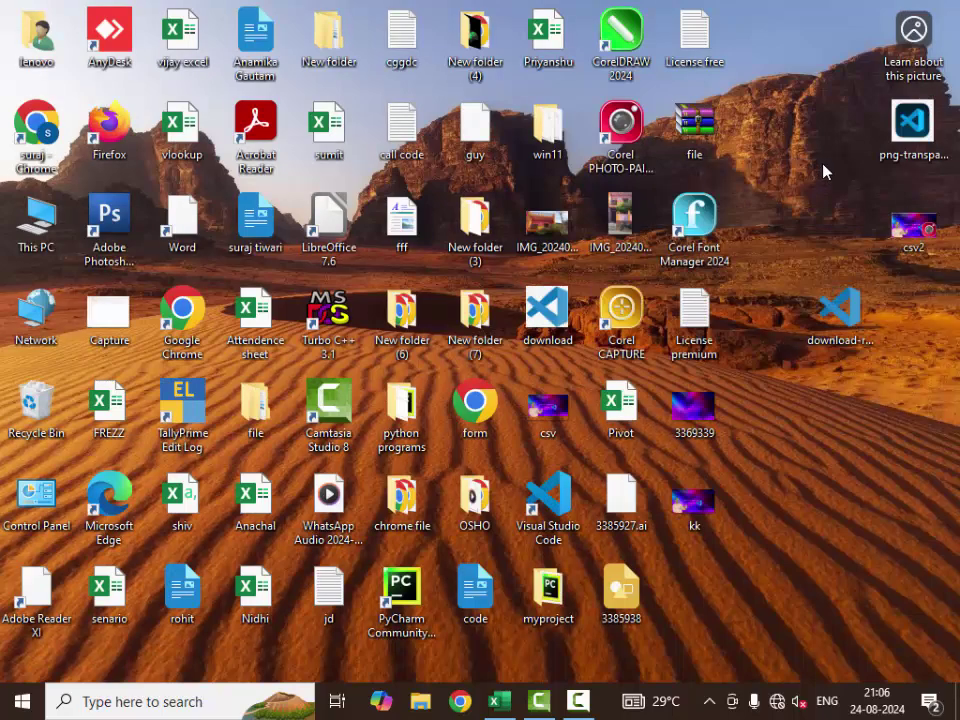
right_click(786, 100)
left_click(740, 155)
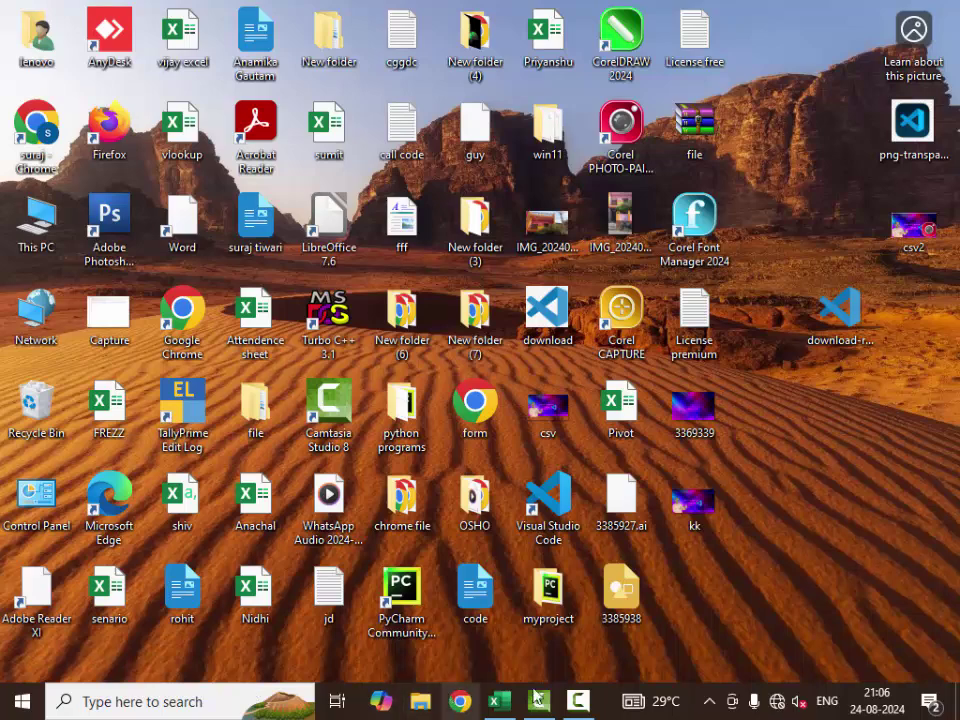
Start a blank Excel workbook and zoom the sheet to 120%.
left_click(501, 703)
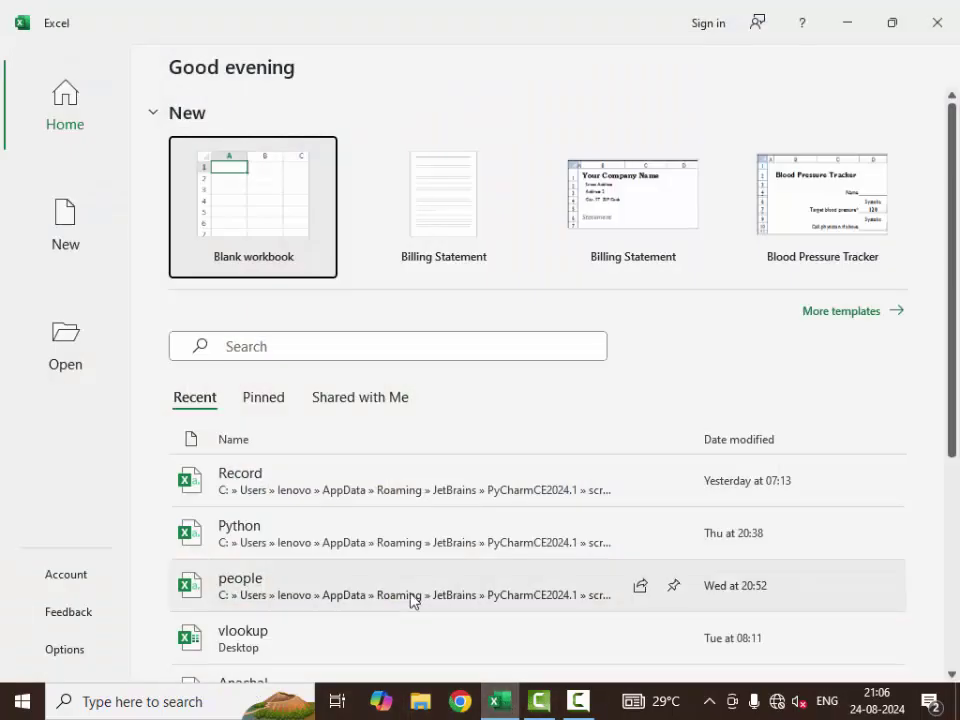
left_click(240, 207)
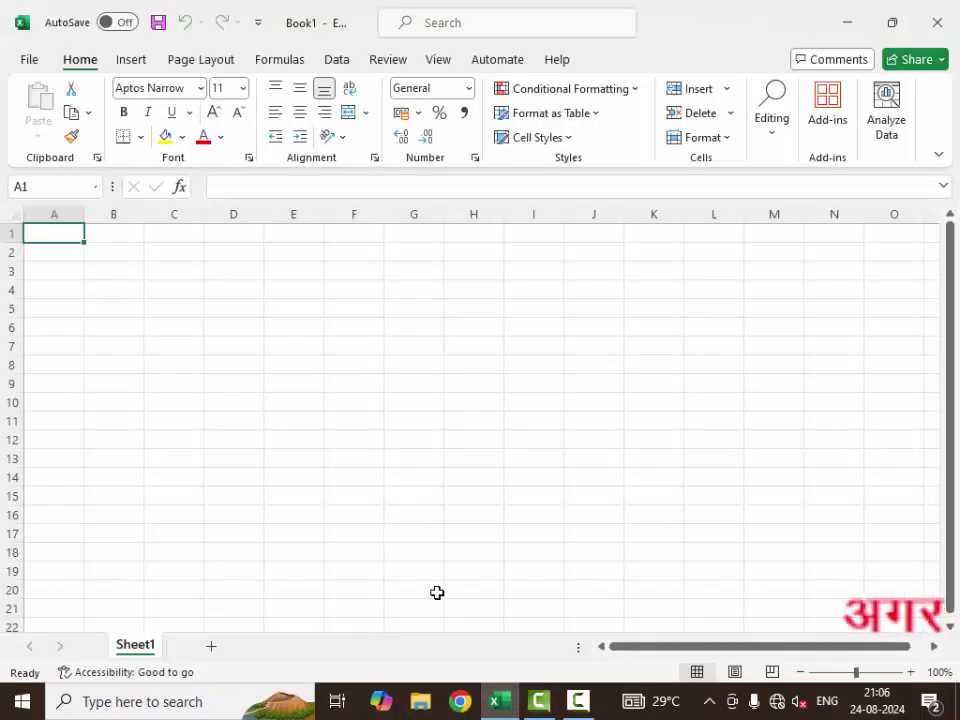
left_click(910, 672)
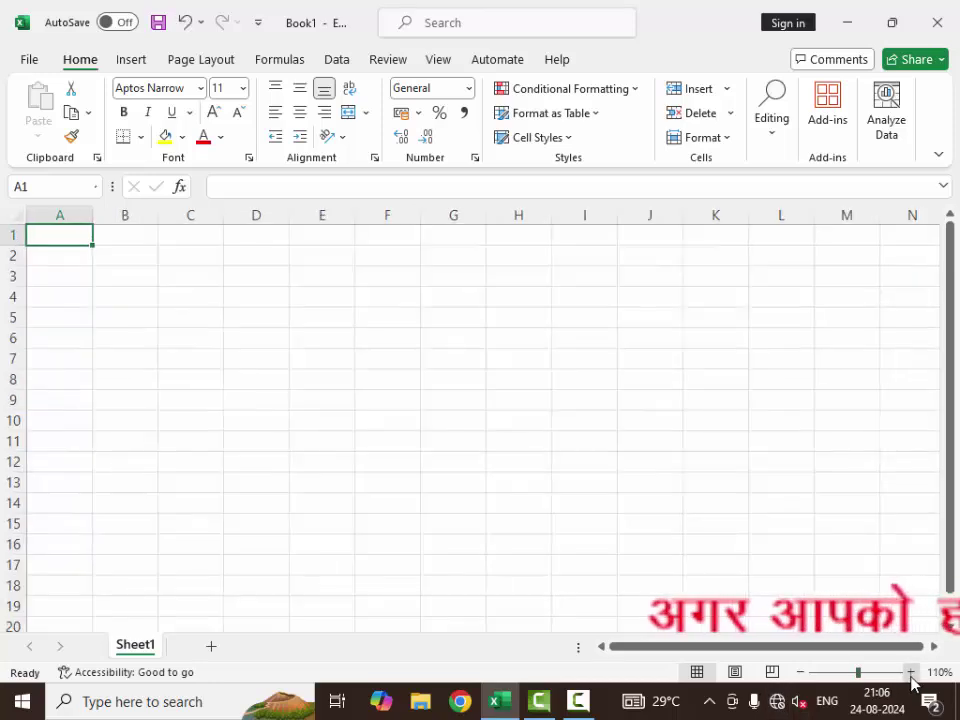
left_click(910, 672)
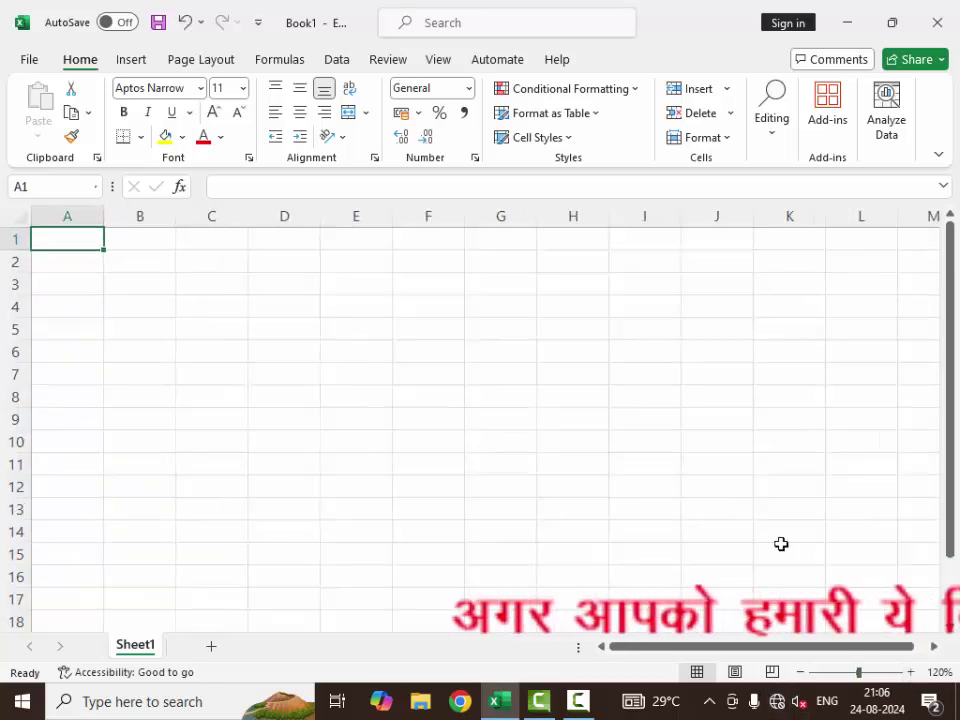
Enter the headings Roll_no, Name of Students, Sub1 and Sub2 across A1:D1.
type("Rol")
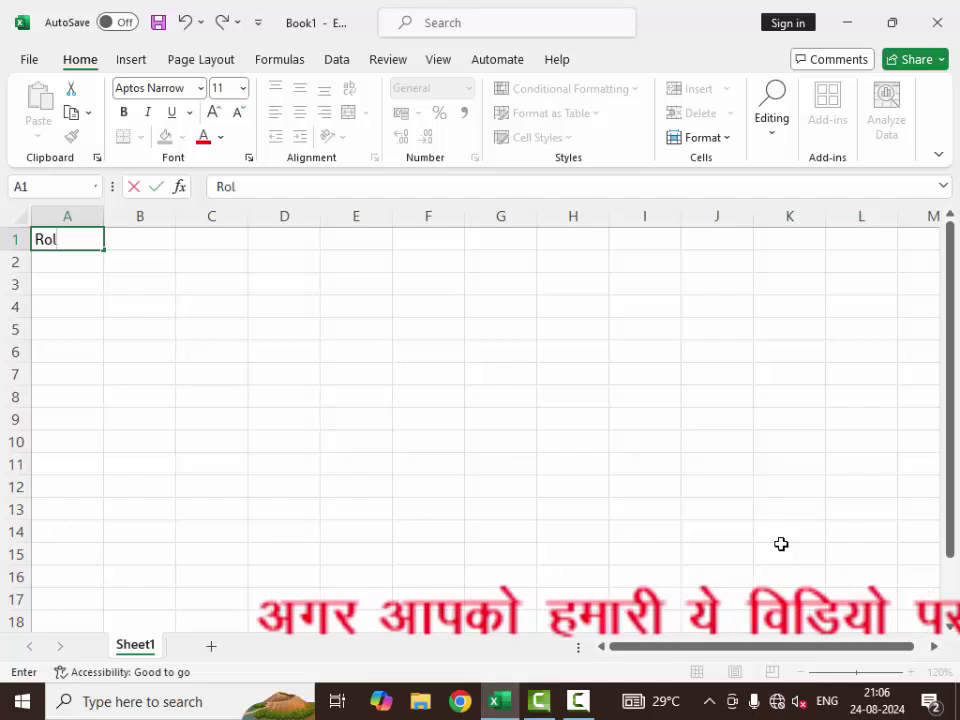
type("l_no")
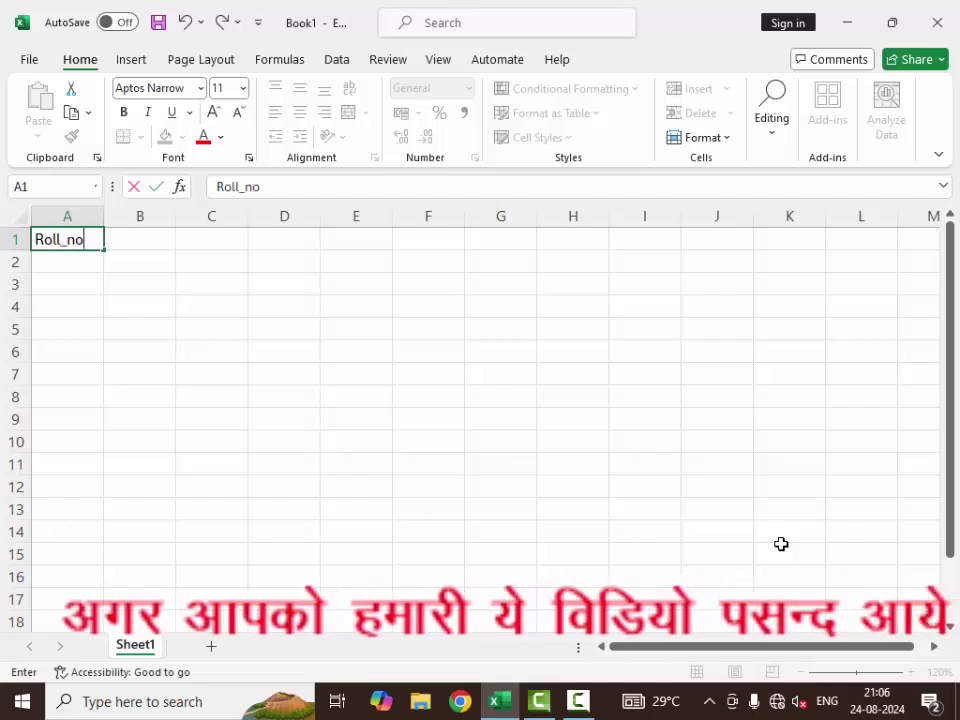
key("Tab")
type("Na")
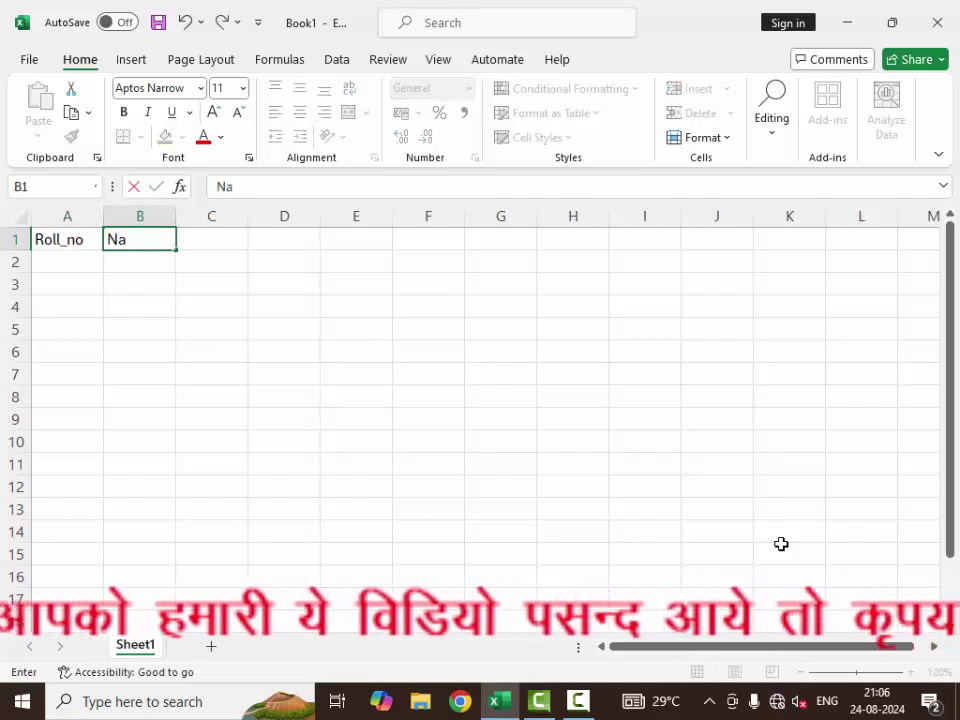
type("me o")
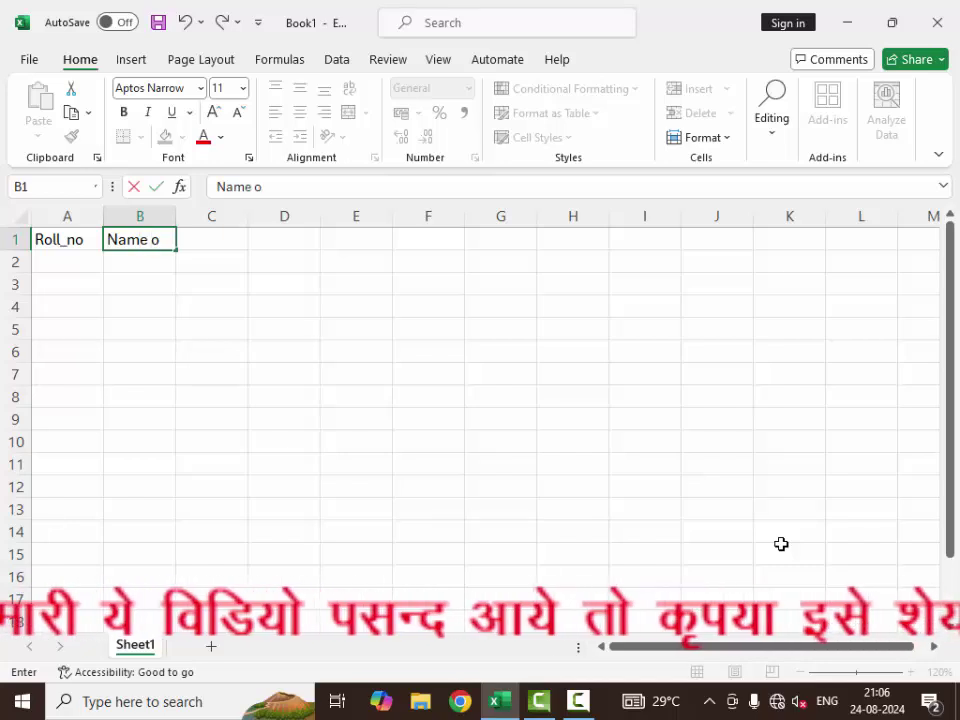
type("f S")
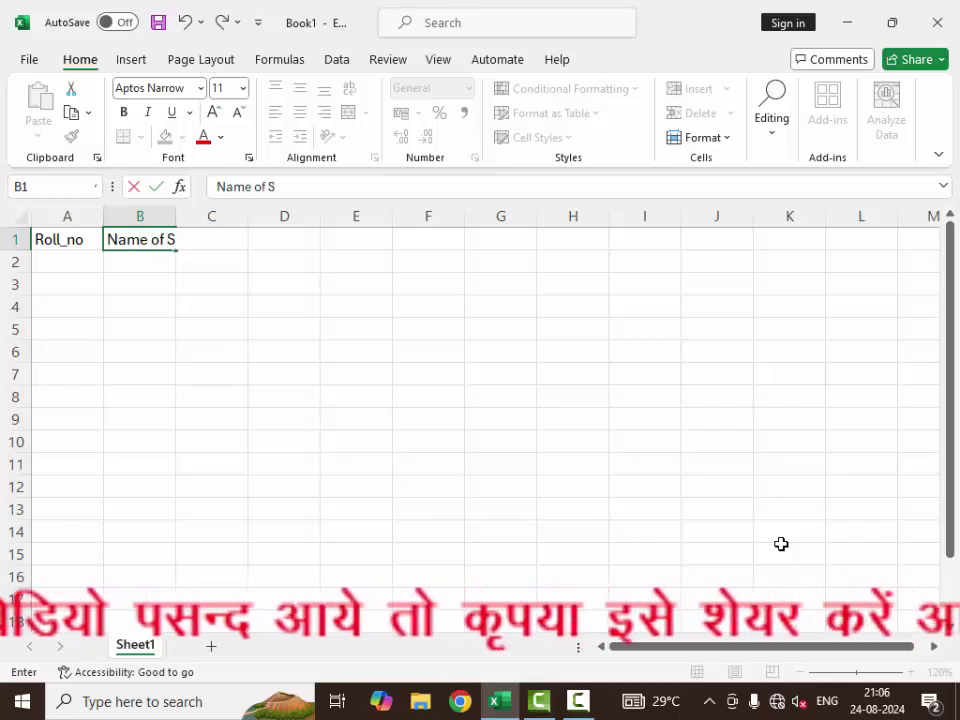
type("tuden")
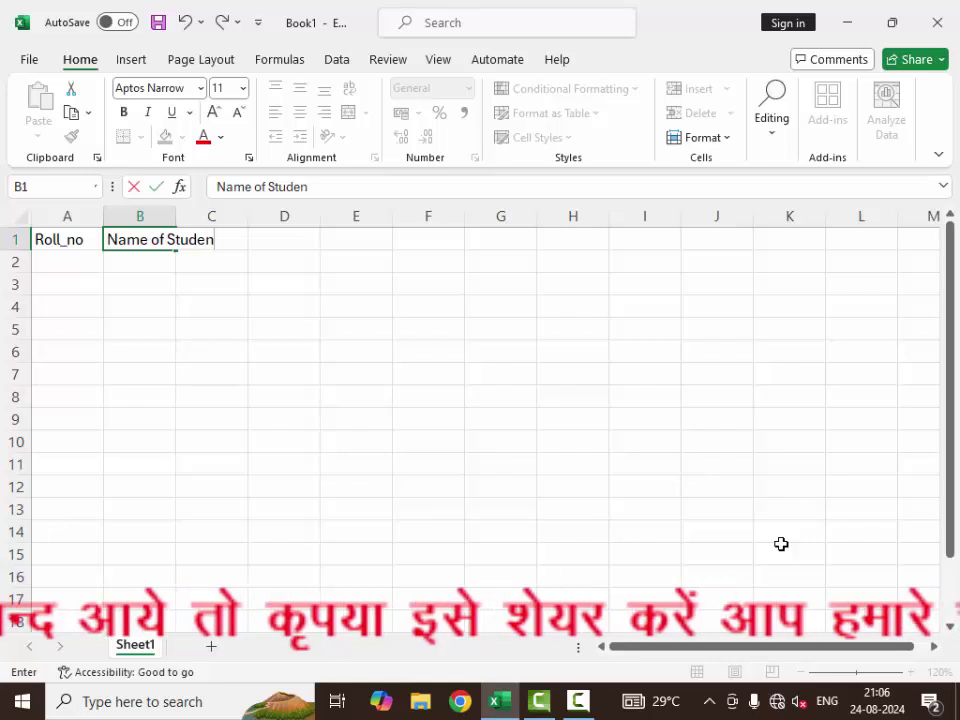
type("ts")
key("Tab")
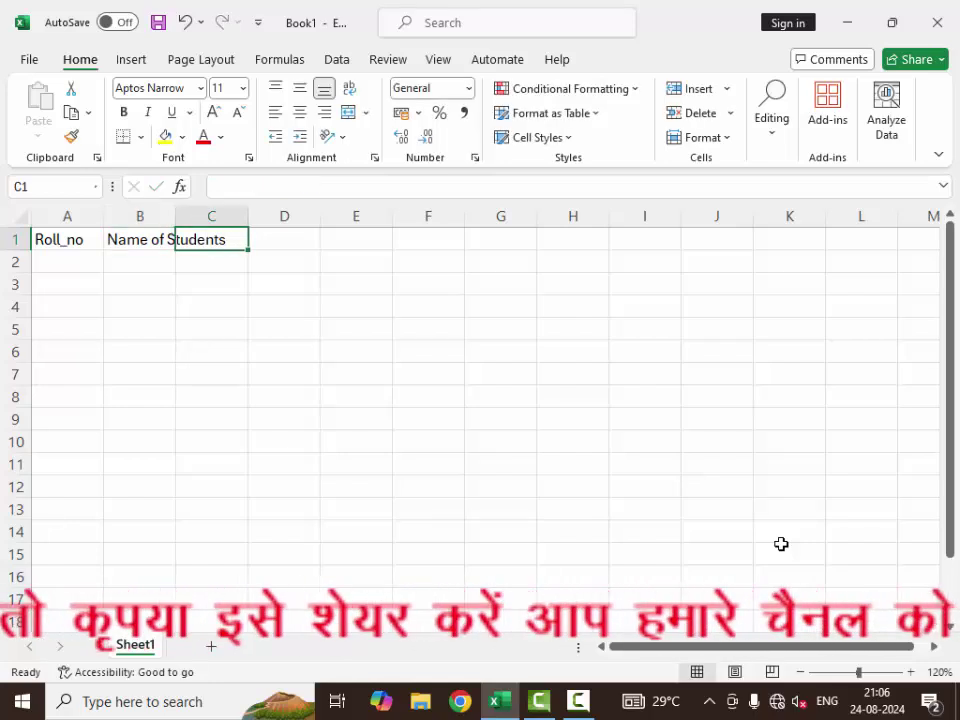
type("Sub1")
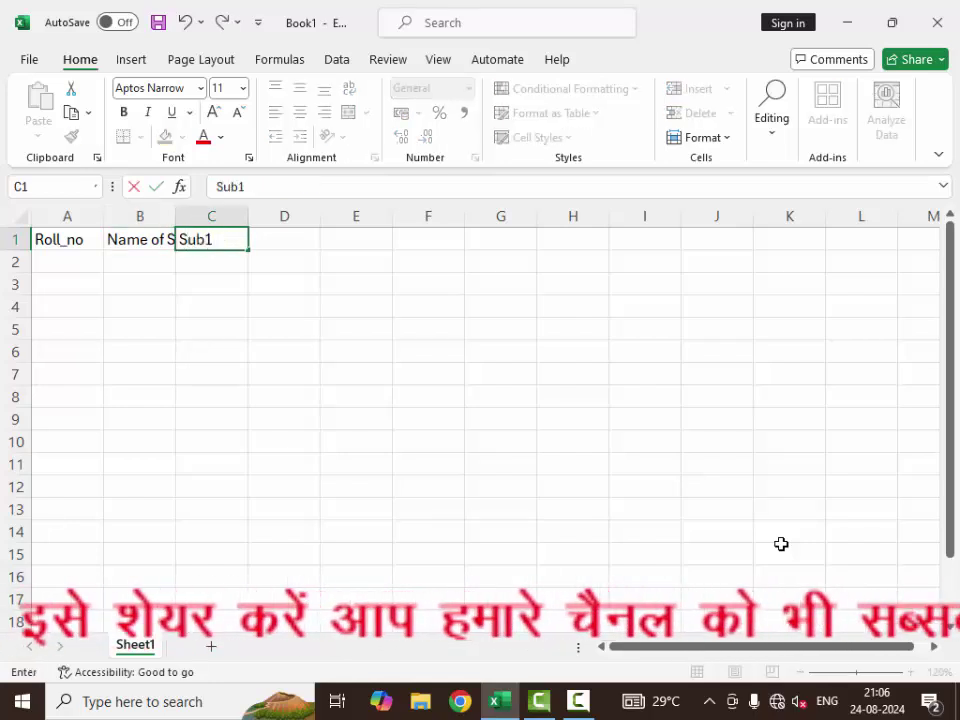
key("Tab")
type("S")
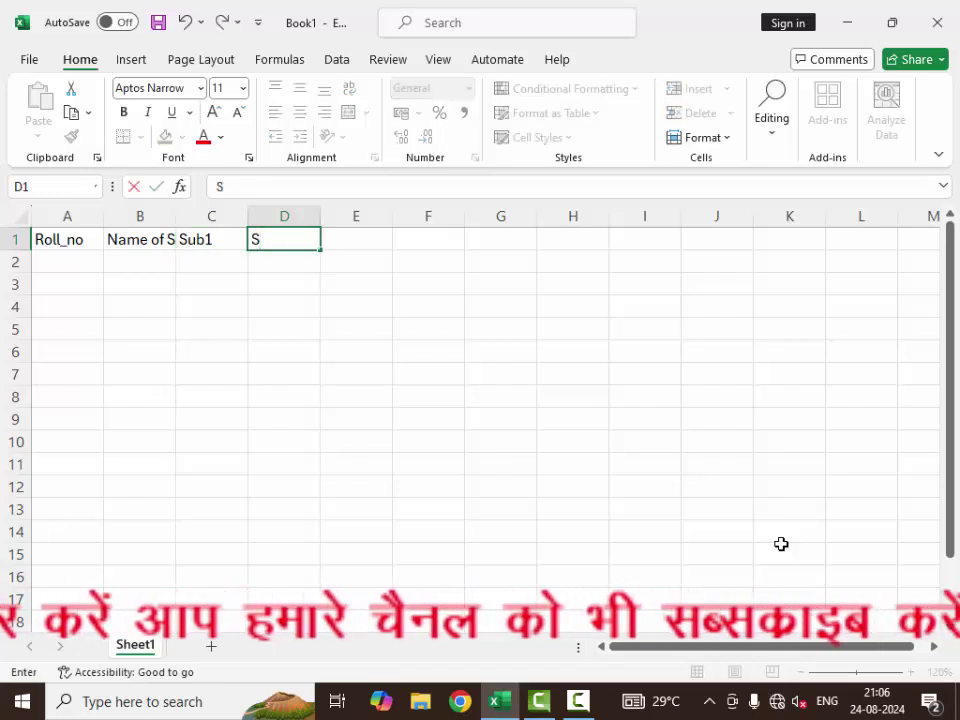
type("ub2")
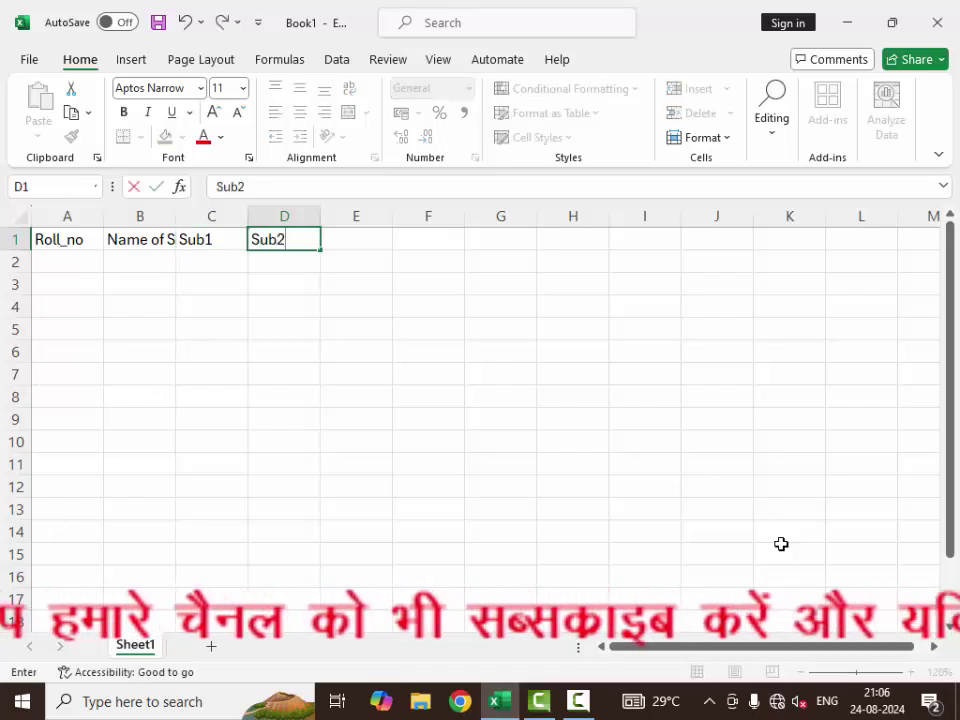
Extend the subject headings through Sub5 in G1 and add Total_Marks in H1.
left_click_drag(245, 240, 303, 250)
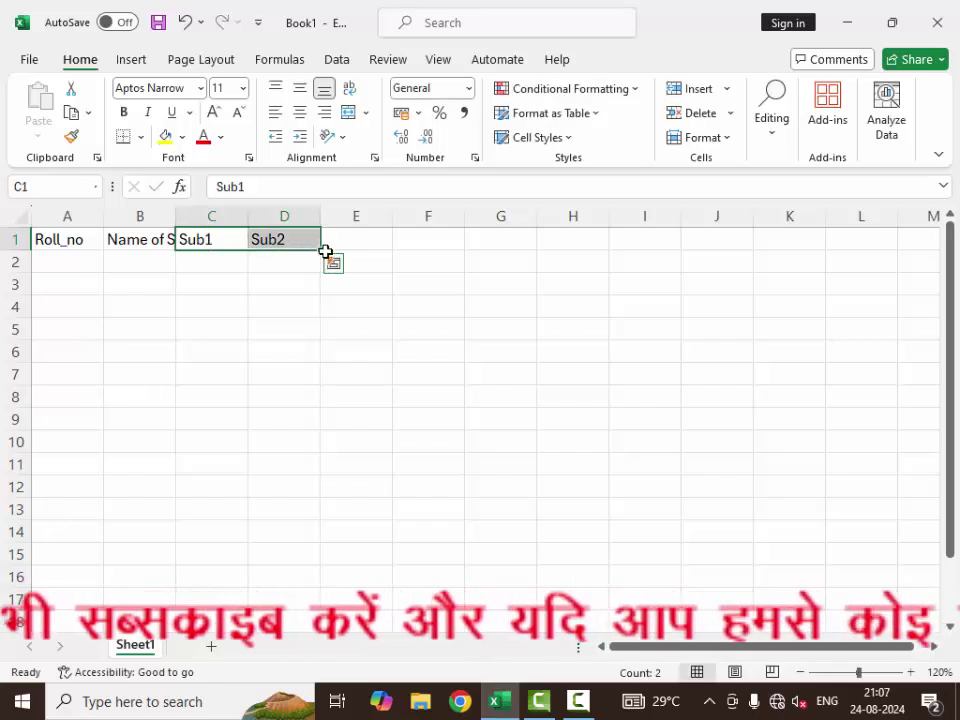
left_click_drag(322, 251, 527, 260)
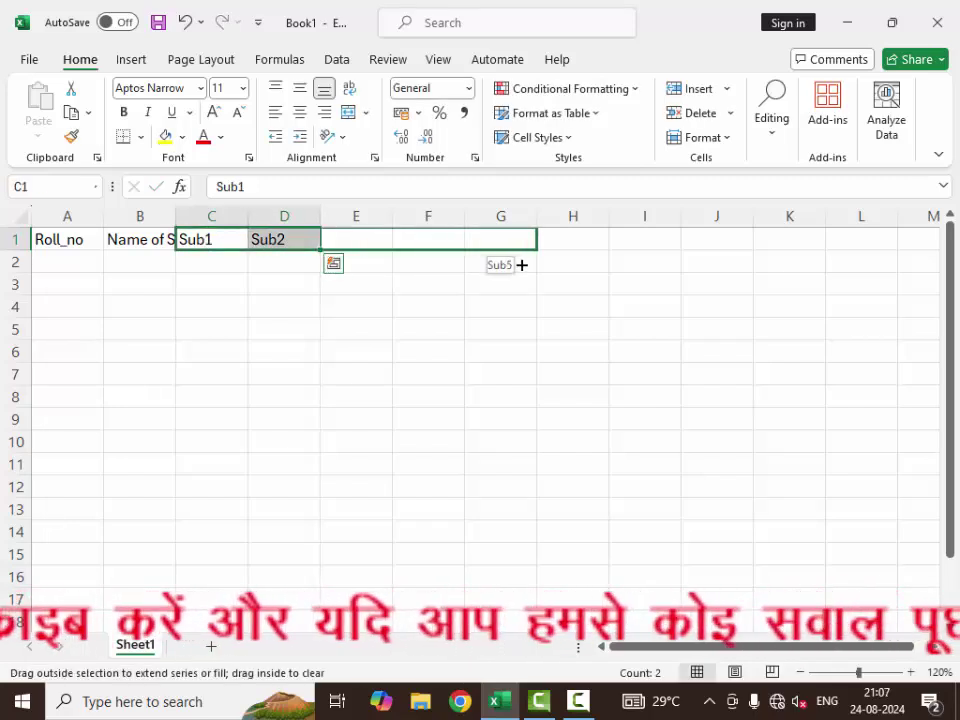
left_click(555, 240)
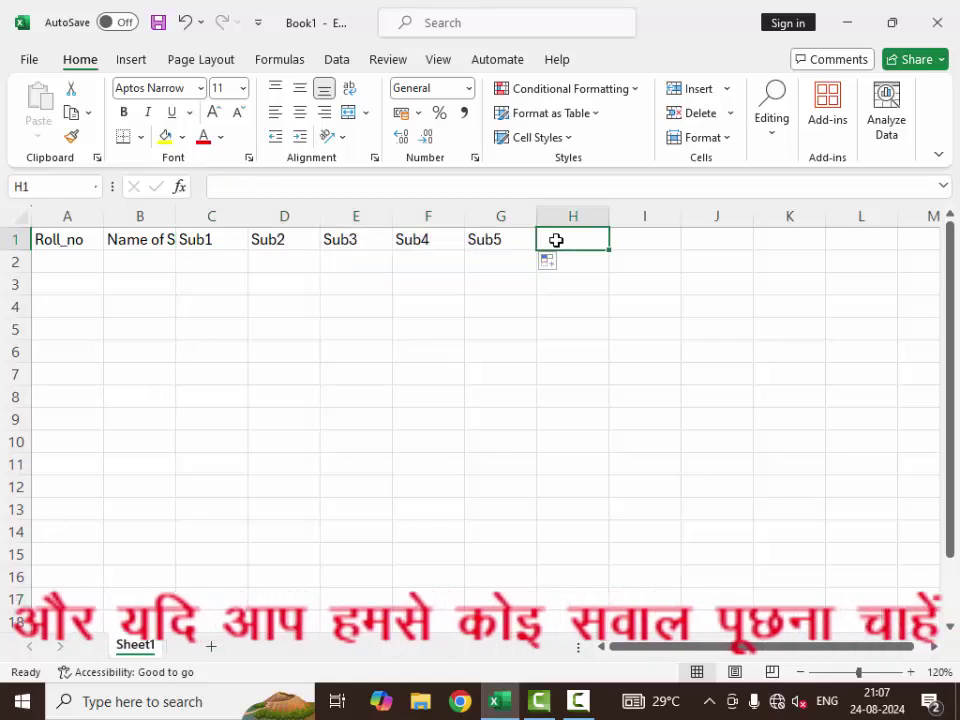
type("Tota")
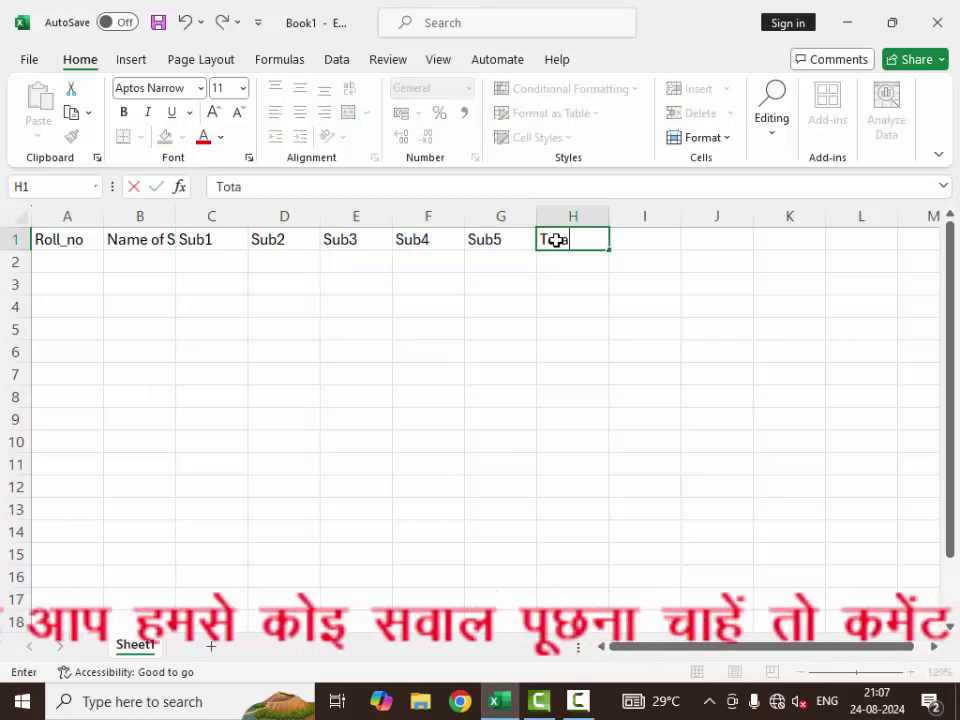
type("l_")
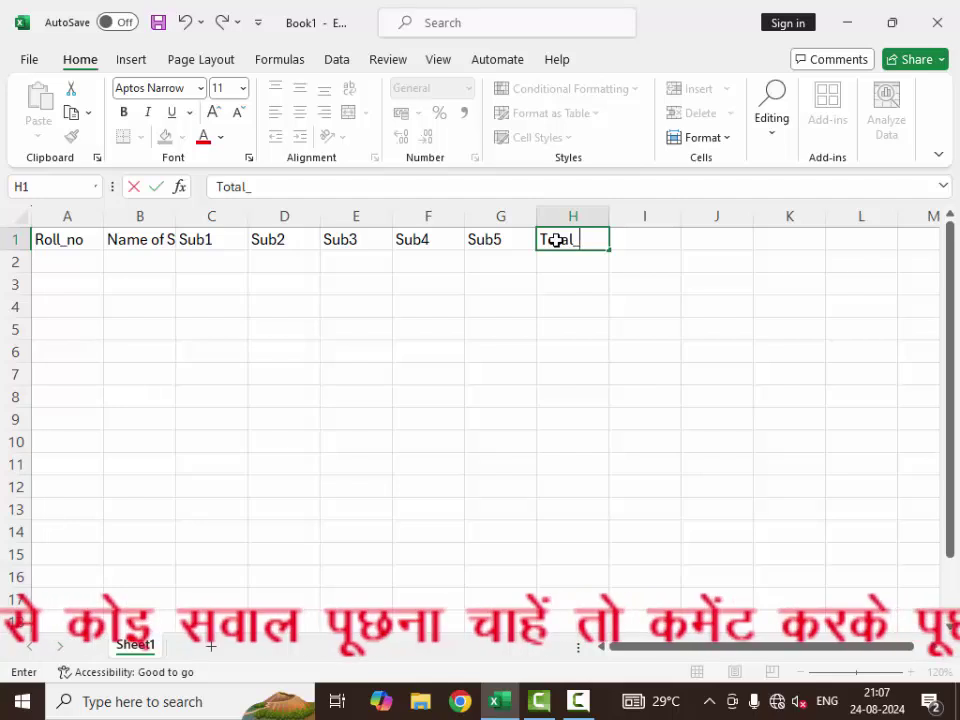
type("Marks")
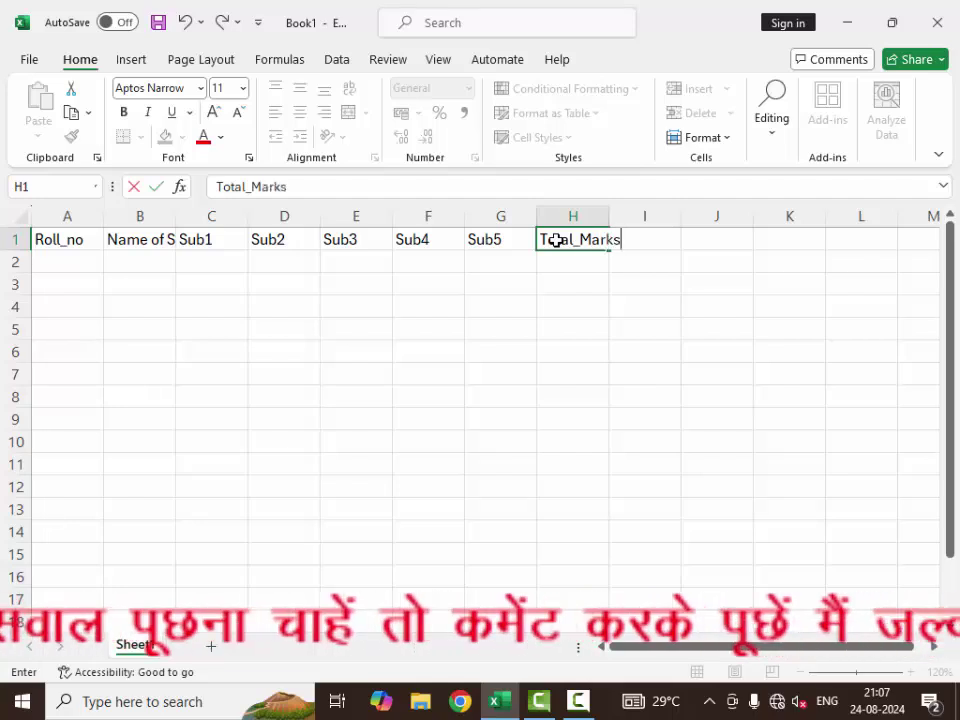
left_click(585, 302)
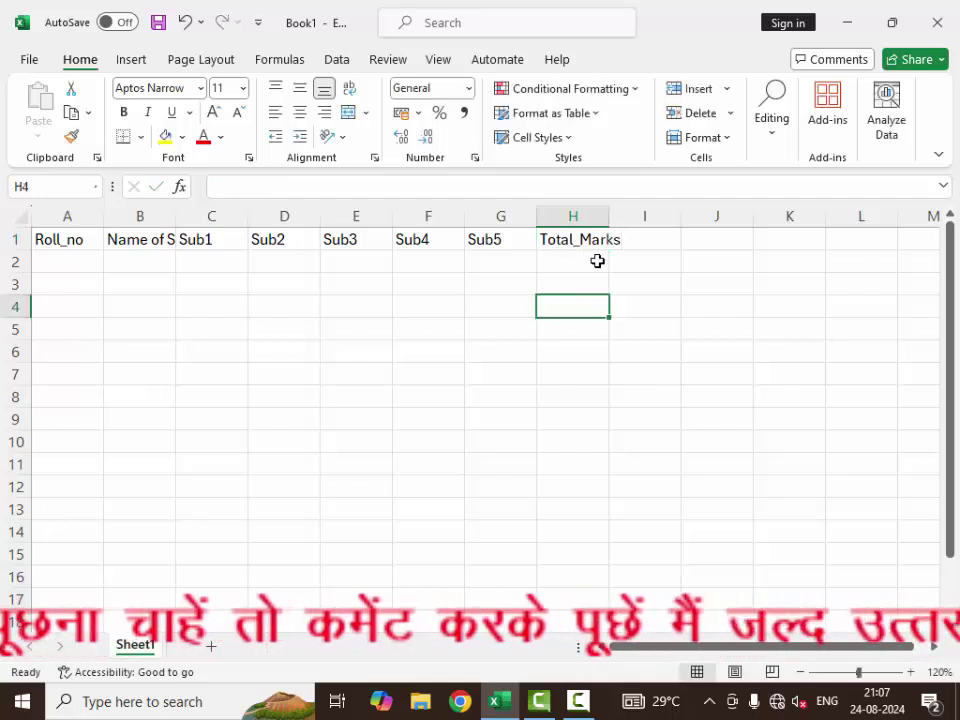
Add the Average, Grade and Grade1 headings in I1:K1.
left_click(648, 245)
type("Aver")
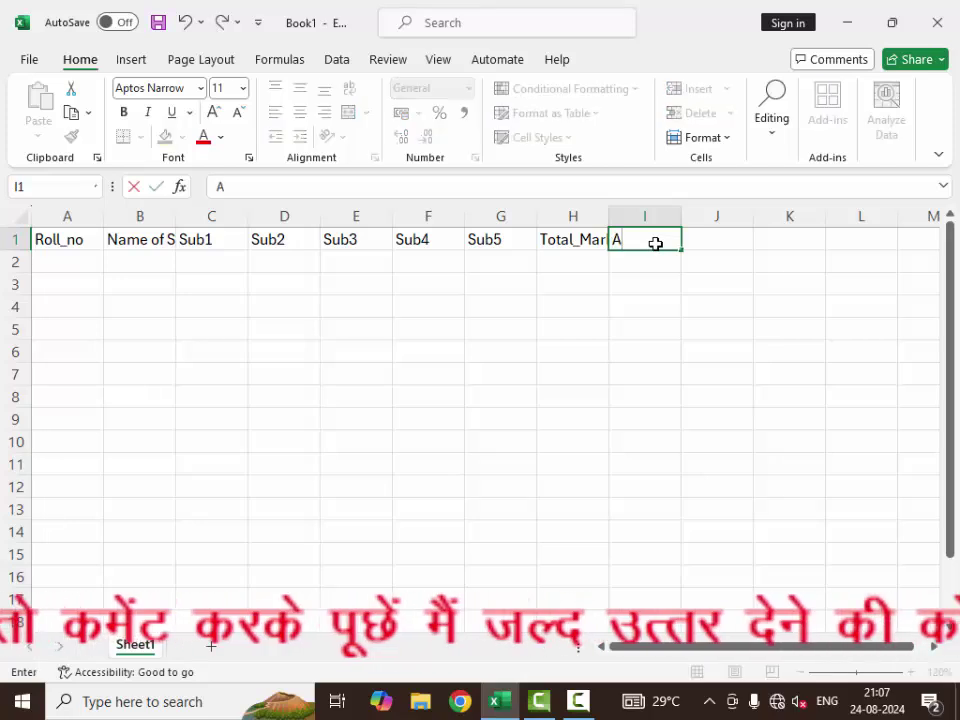
type("age")
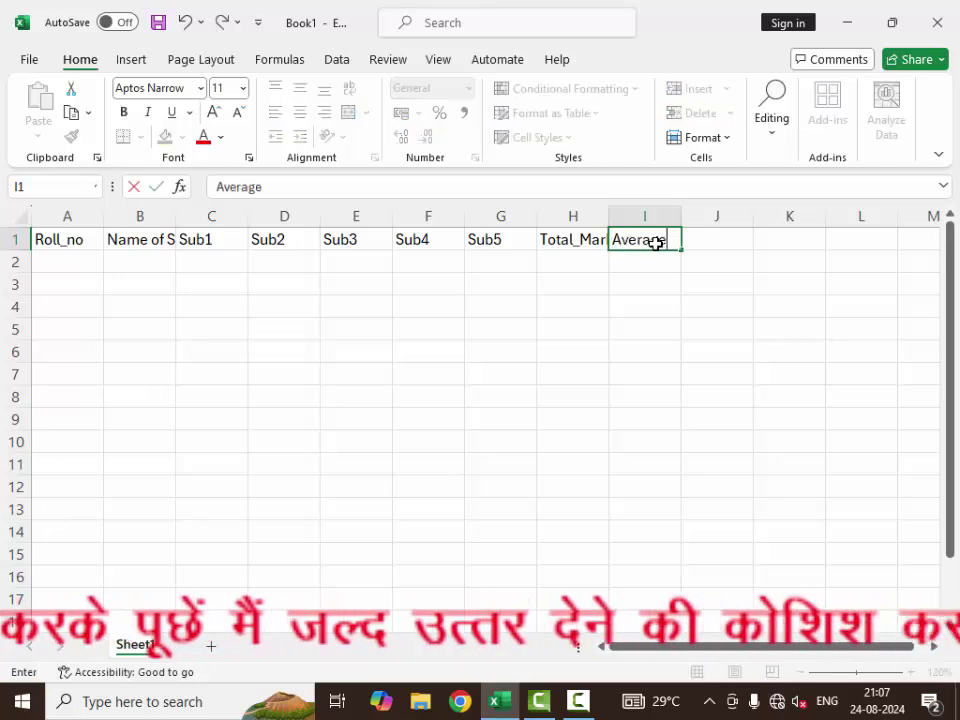
key("Tab")
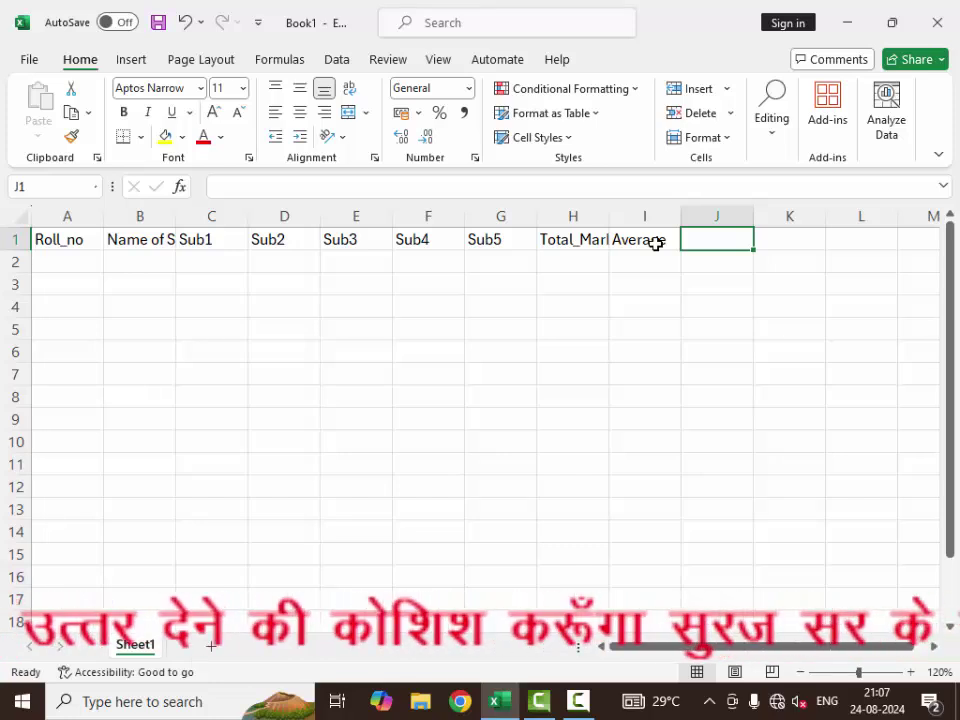
type("Grade")
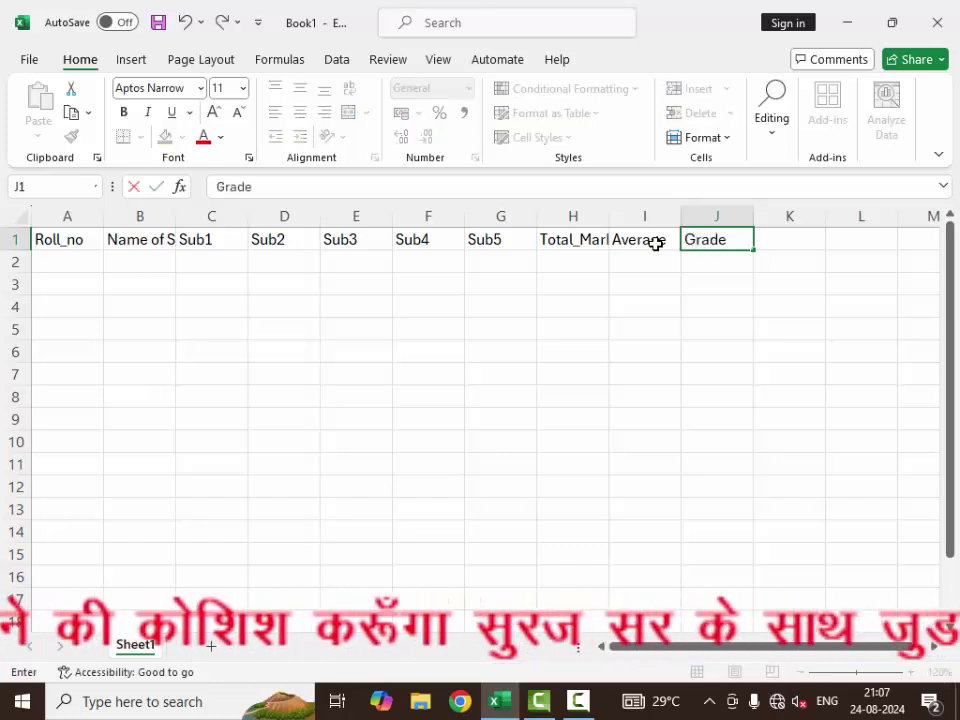
key("Tab")
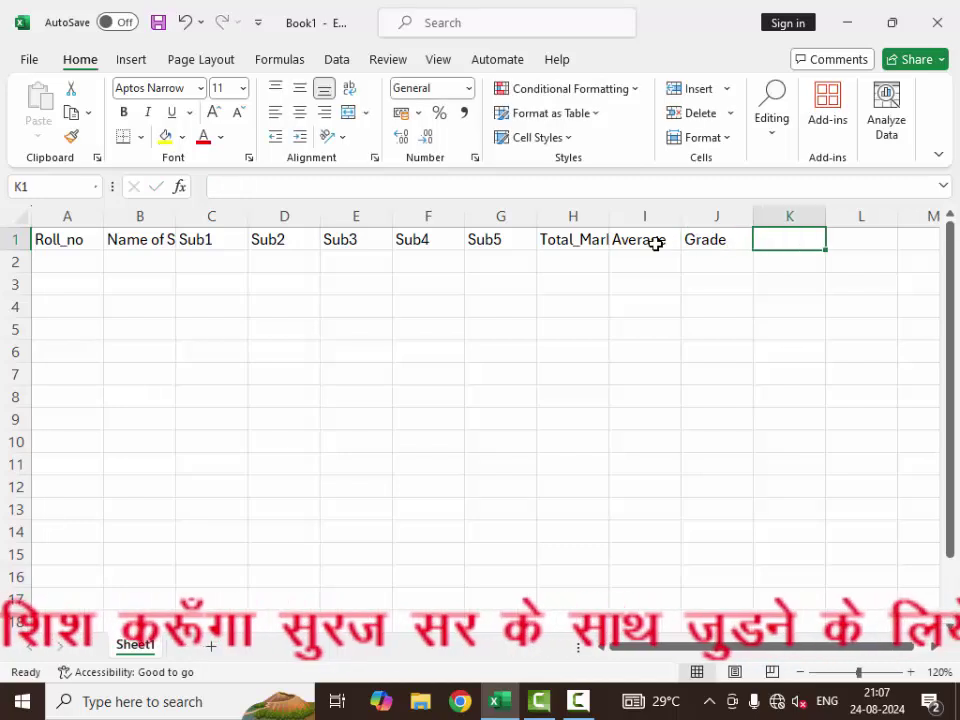
type("Grad")
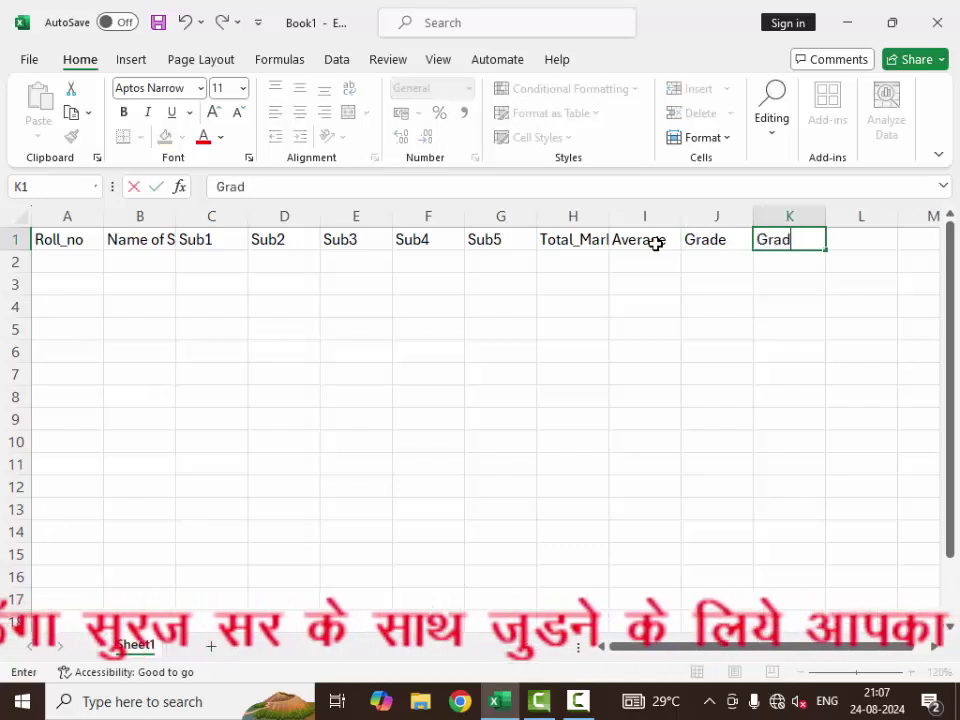
type("e1")
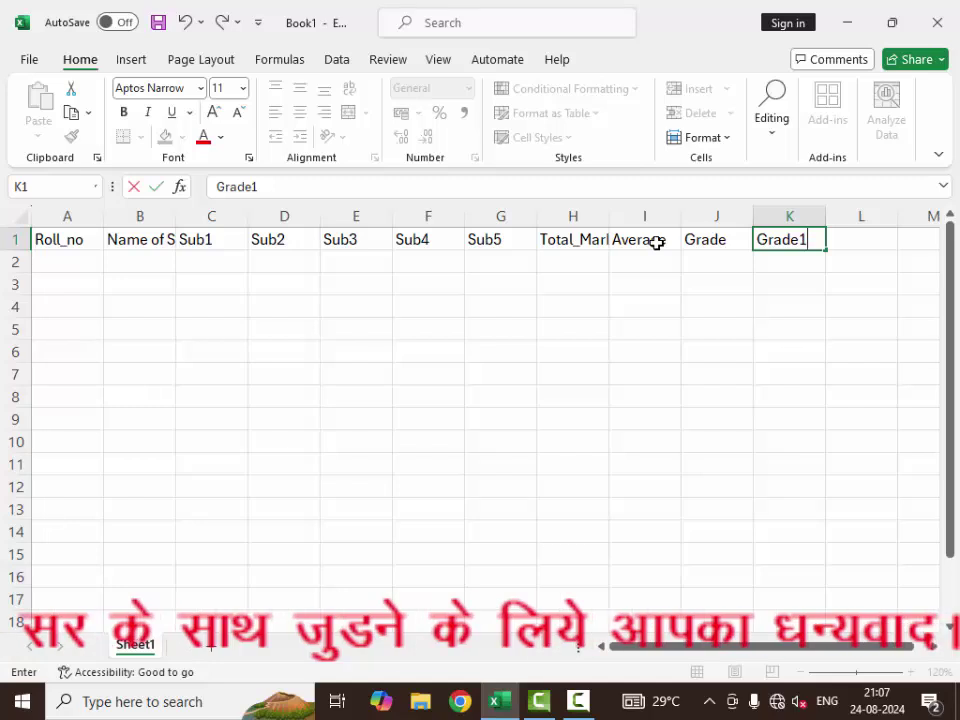
left_click(77, 262)
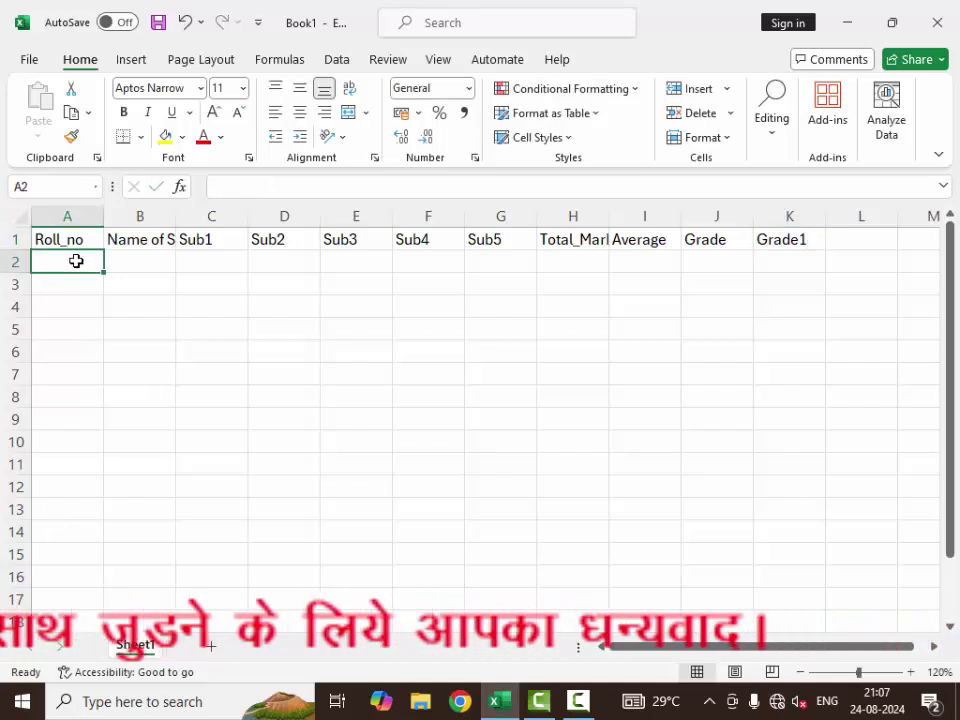
Fill roll numbers 1 to 10 down A2:A11 from a 1, 2 series.
type("1")
key("Return")
type("2")
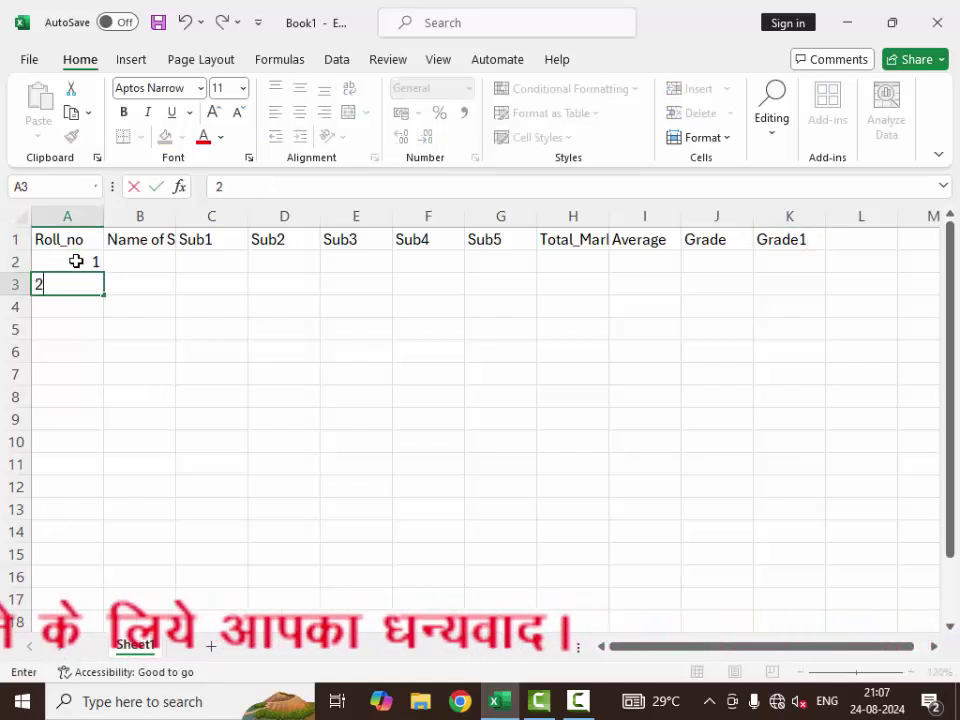
left_click_drag(72, 261, 90, 284)
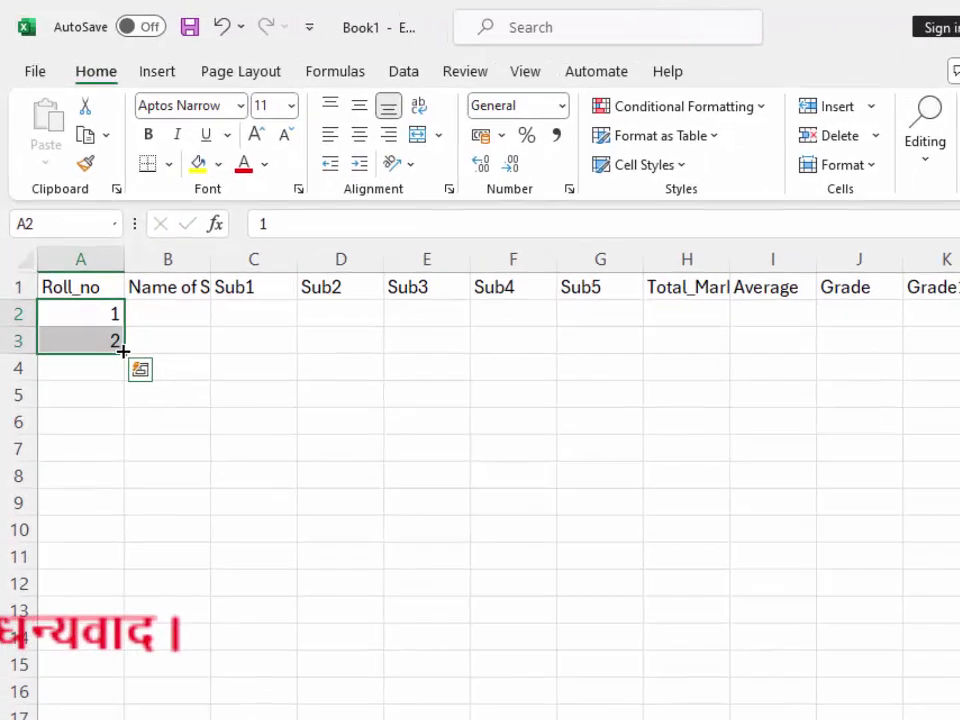
left_click_drag(103, 295, 100, 486)
left_click_drag(130, 651, 130, 651)
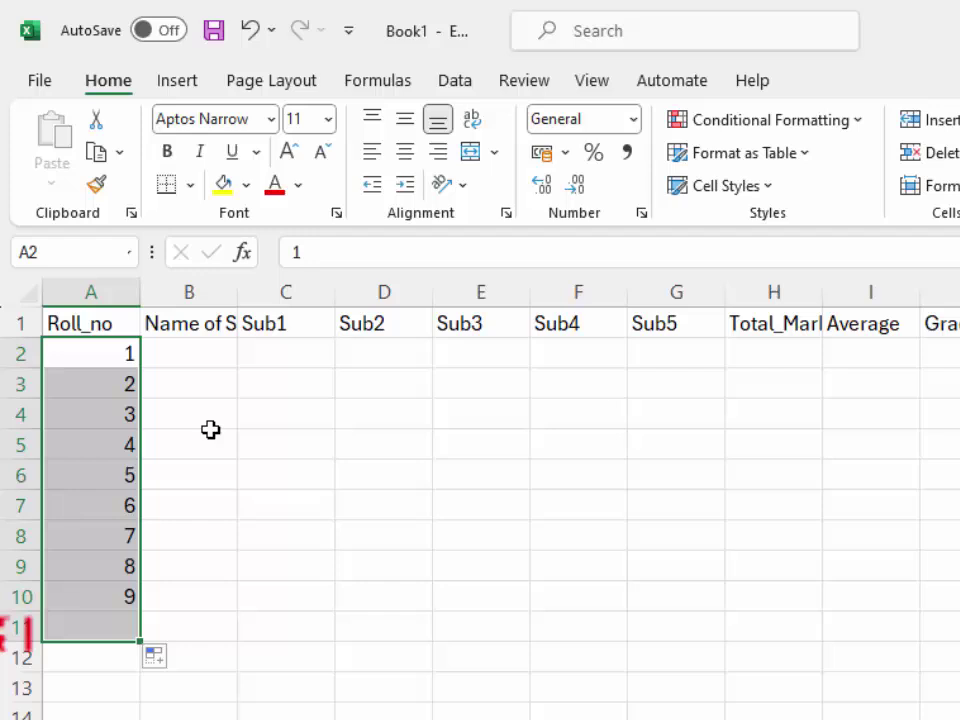
Autofit column B to its heading and select the name cells B2:B11.
left_click(178, 355)
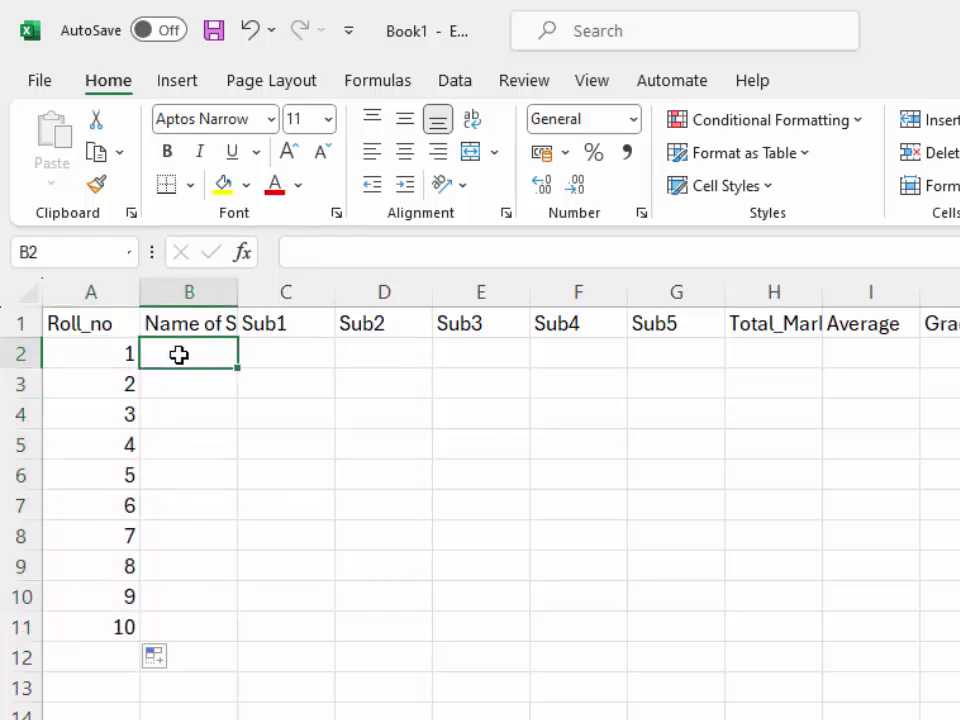
double_click(240, 299)
left_click_drag(236, 350, 242, 625)
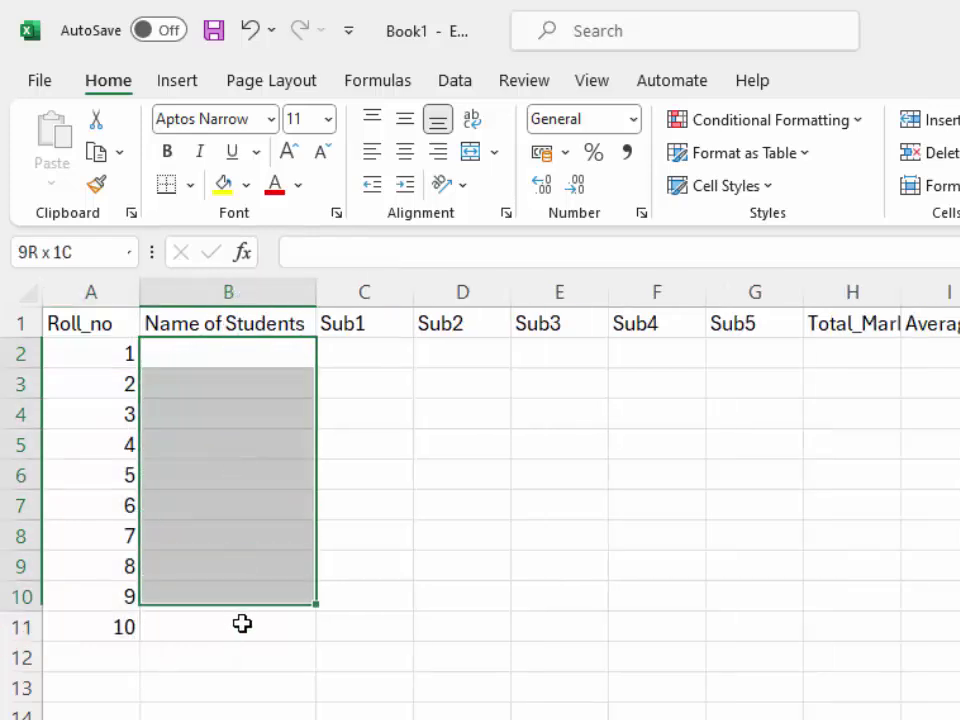
Apply List data validation to B2:B11 with eight comma-separated student names as source.
left_click(455, 88)
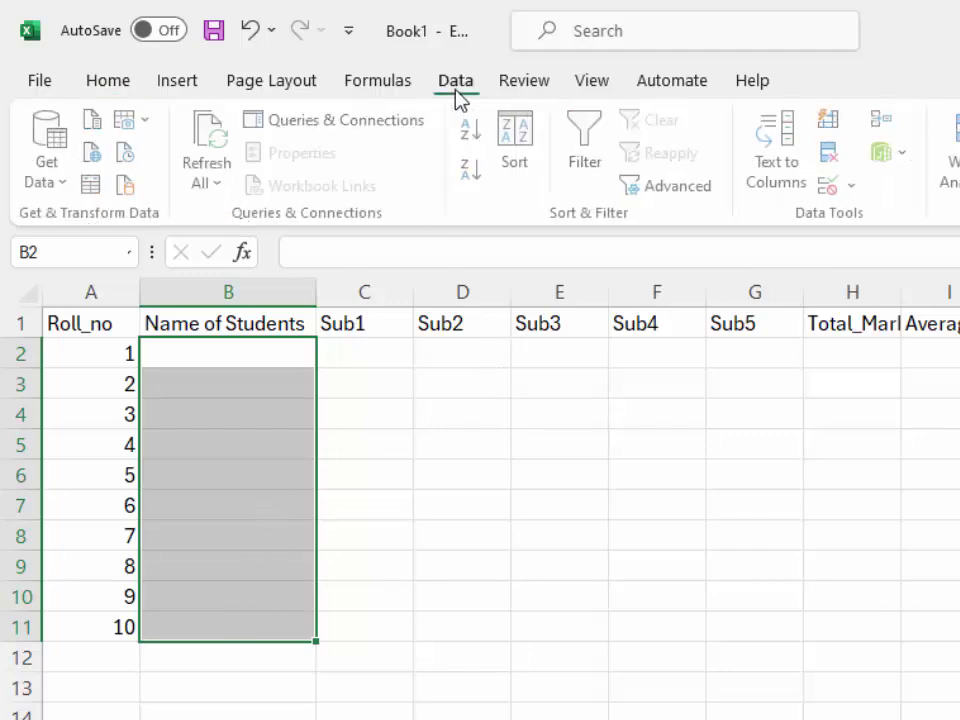
left_click(857, 188)
left_click(900, 169)
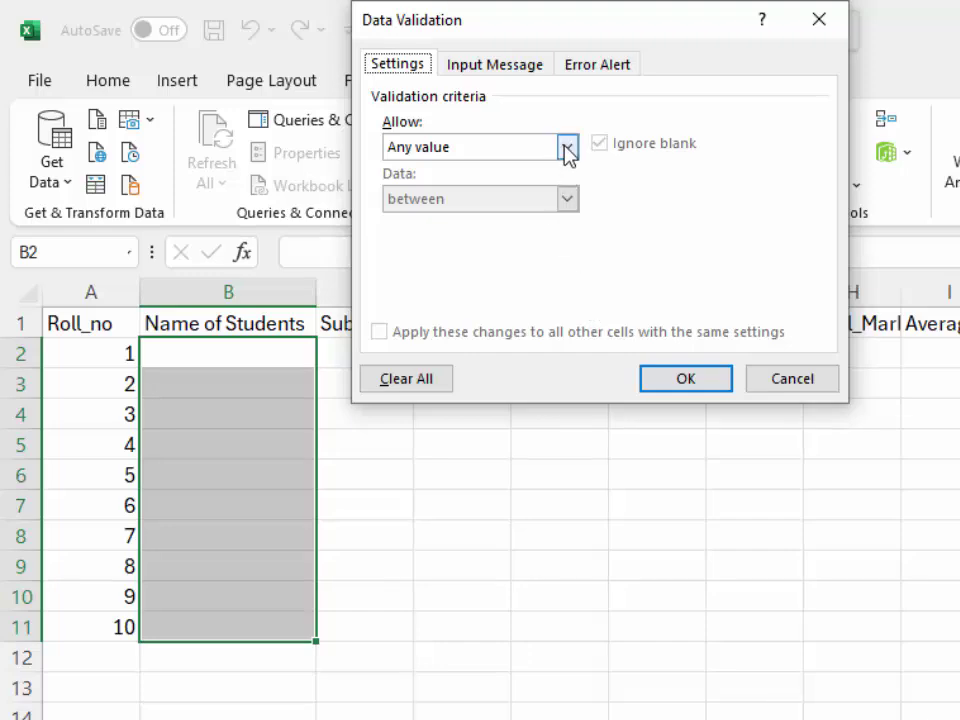
left_click(568, 149)
left_click(497, 217)
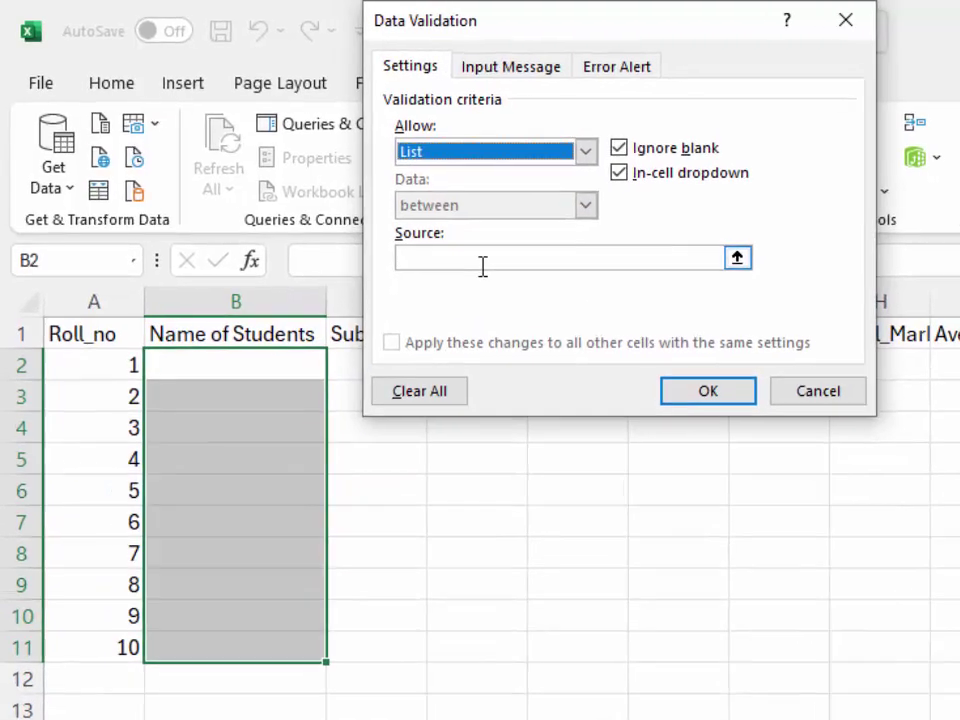
left_click(482, 262)
type("Ram,Shya")
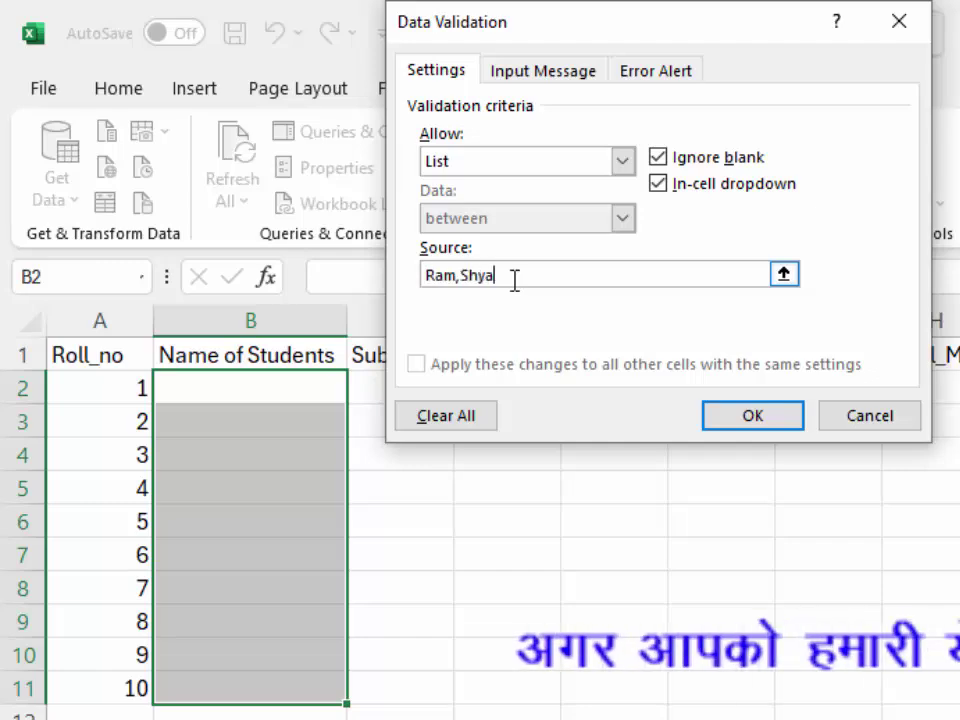
type("m,Raju,")
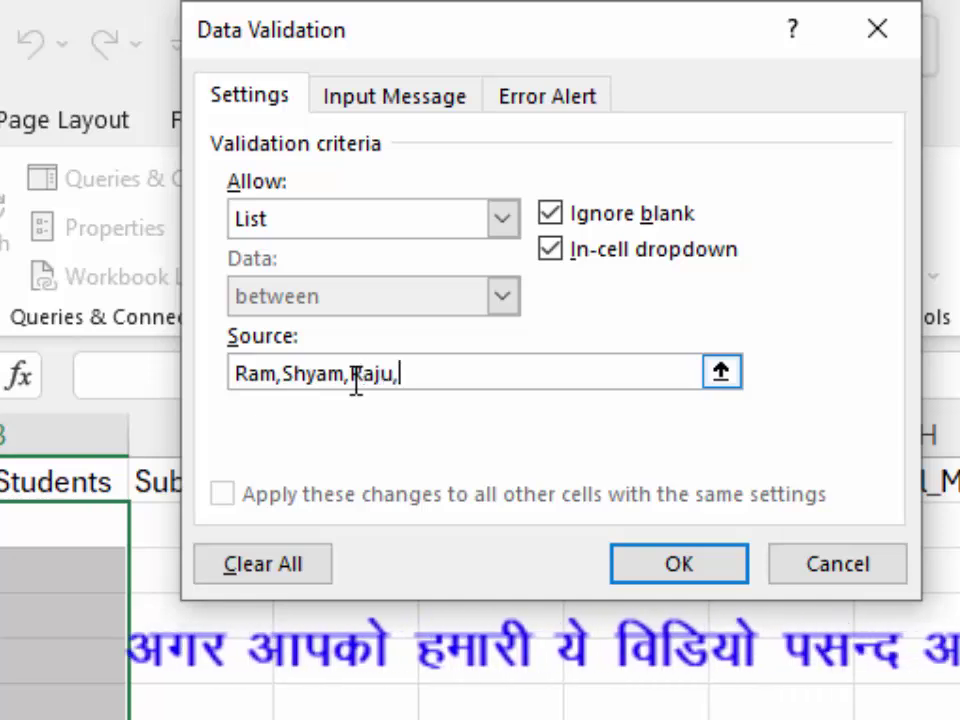
type("Sachi")
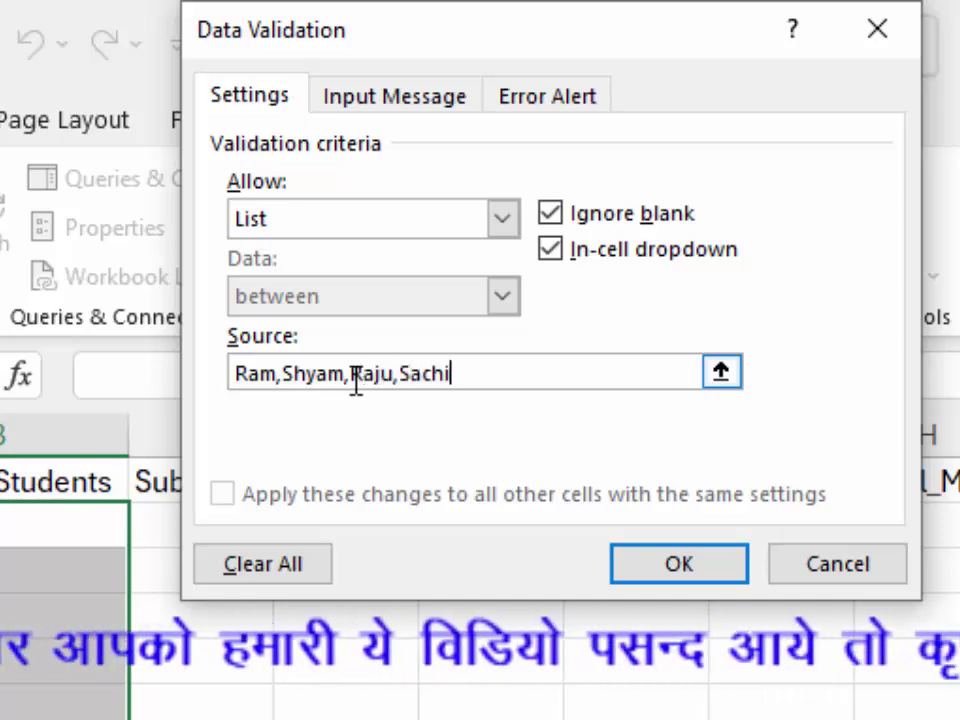
type("n,E")
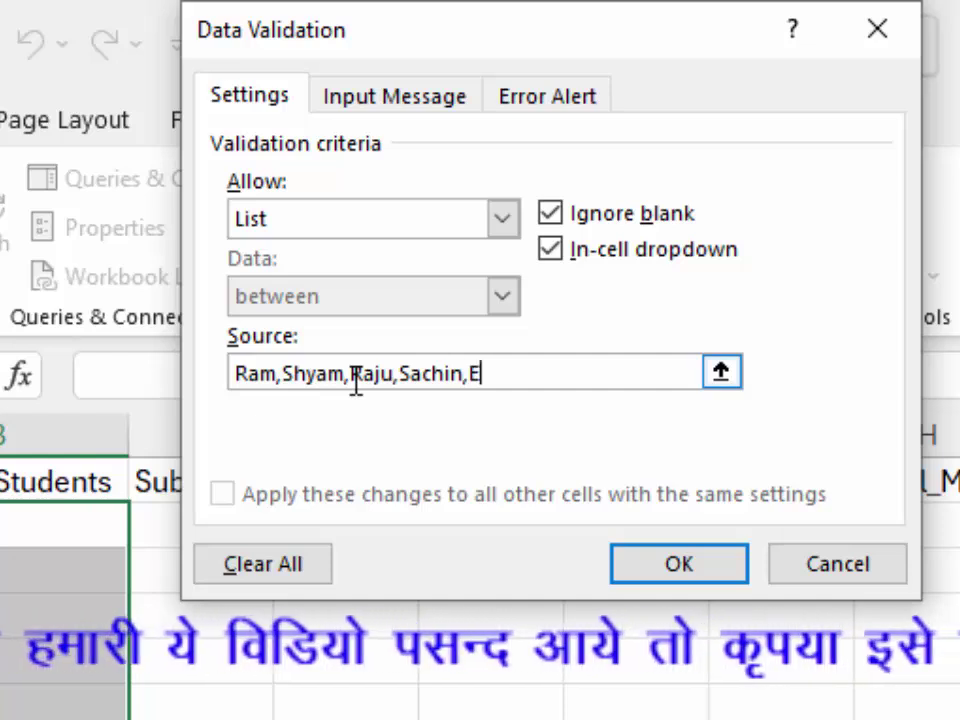
type("sha,")
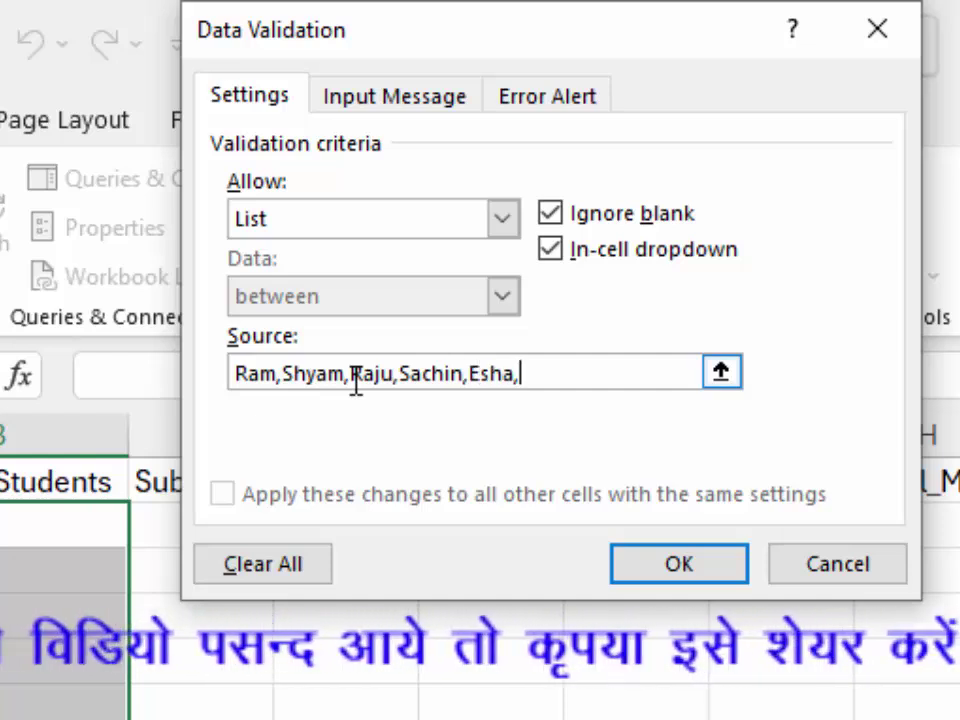
type("Sun")
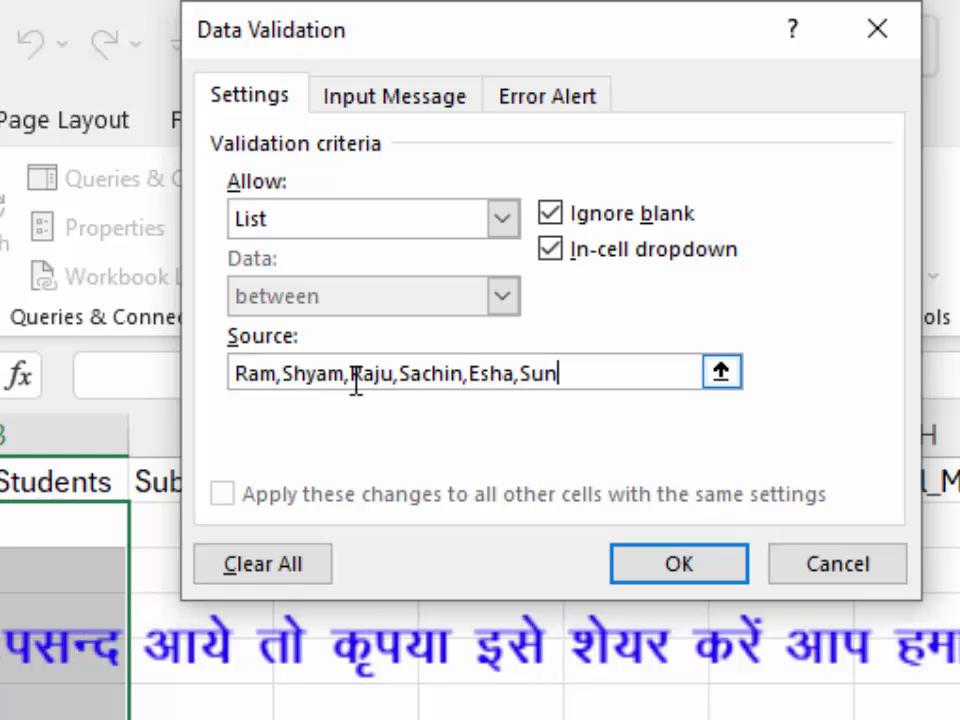
type("ita")
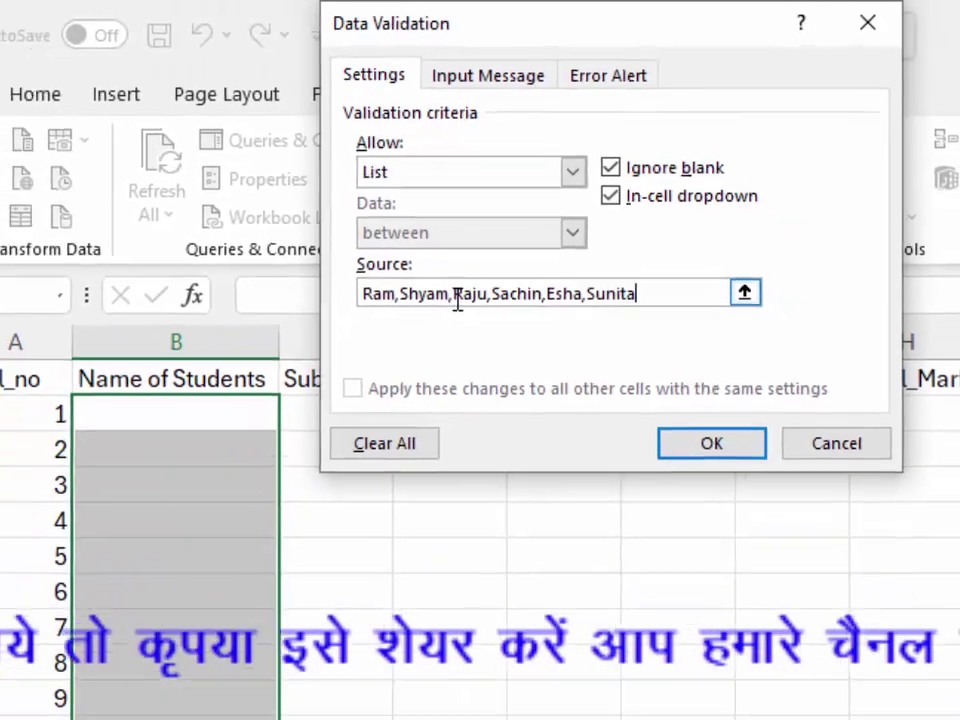
type(",M")
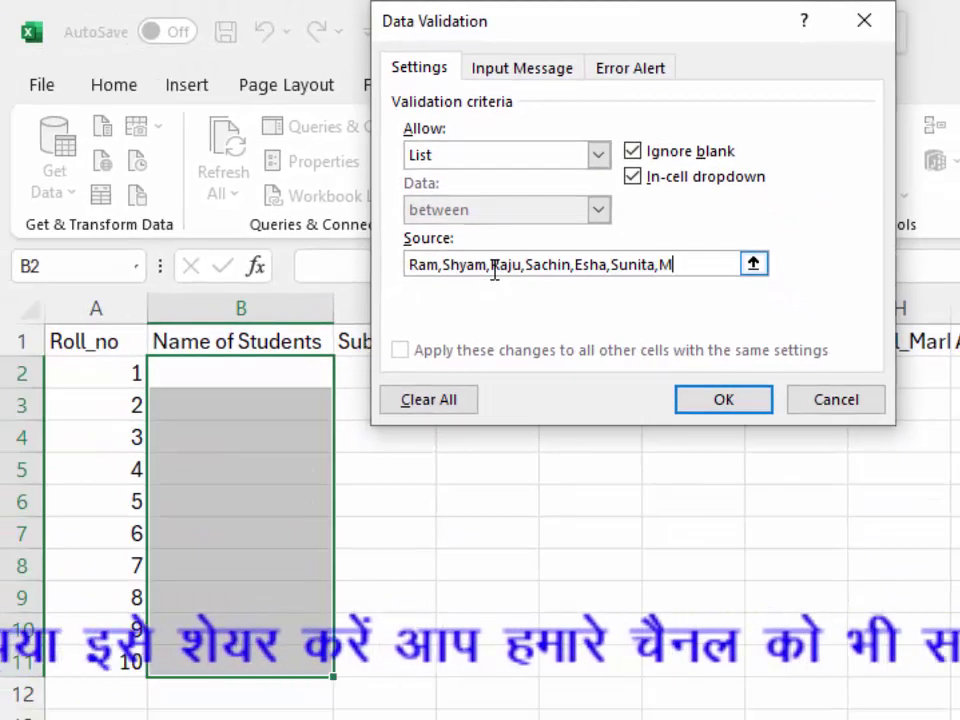
type("anis")
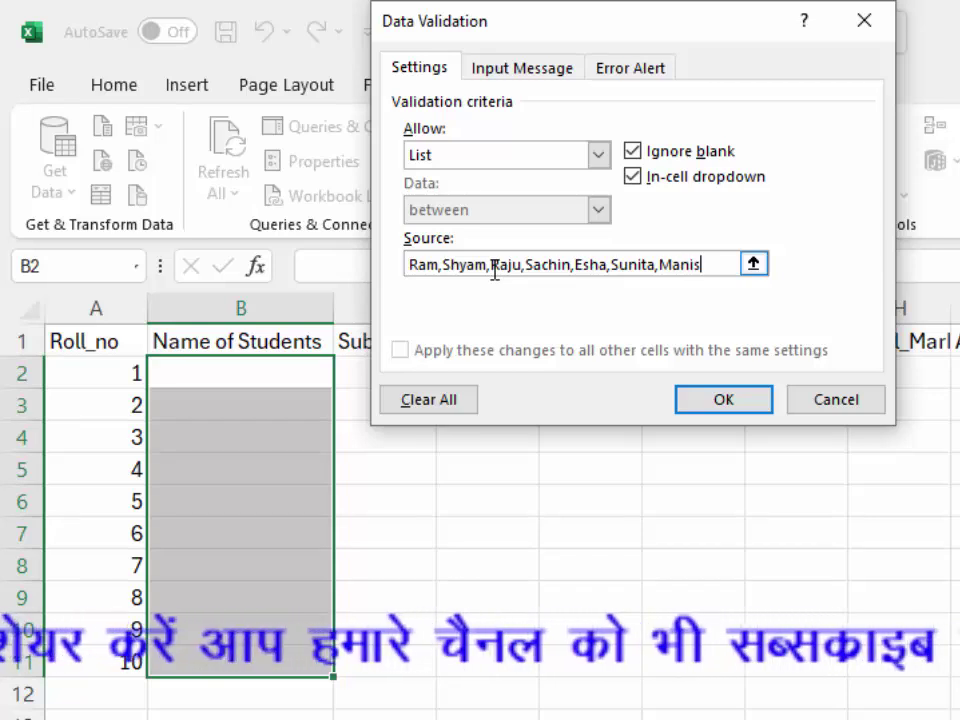
type("ha,")
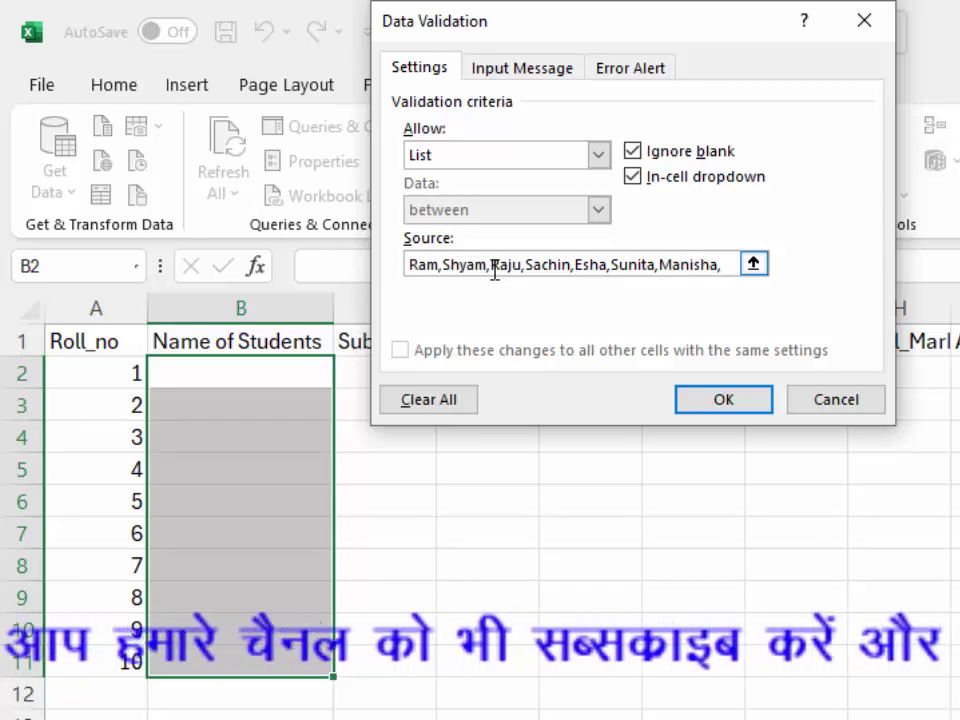
type("S")
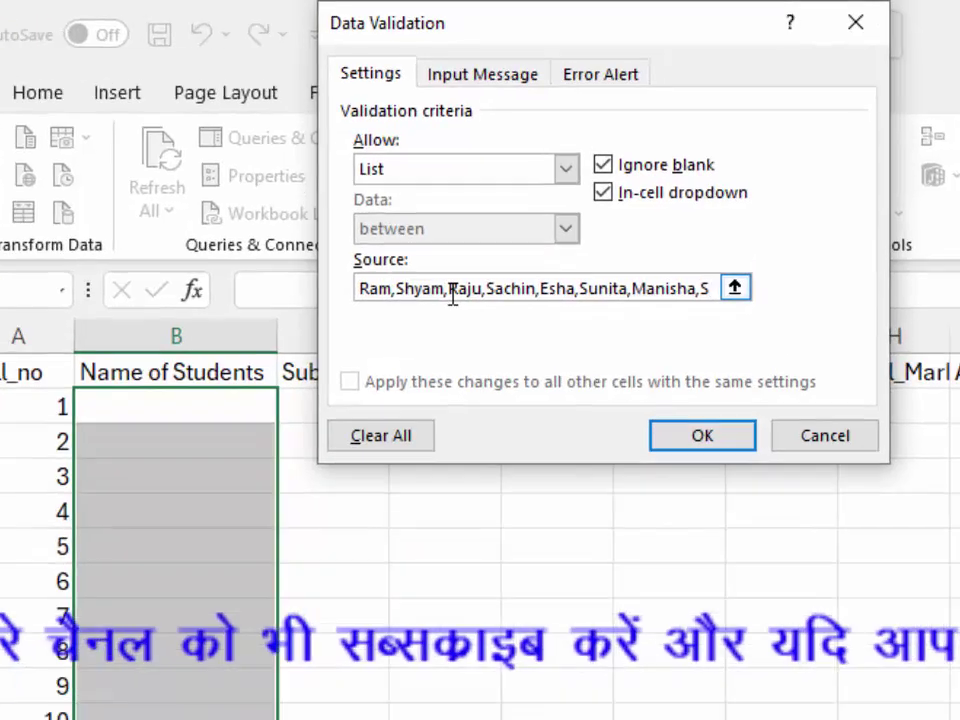
type("ushil")
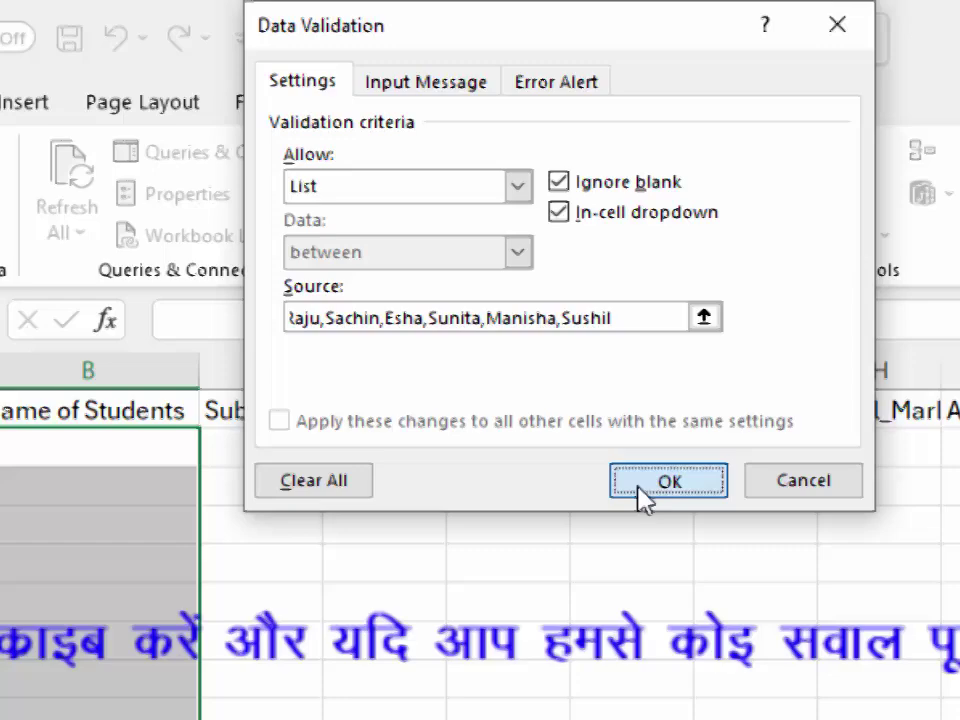
left_click(600, 590)
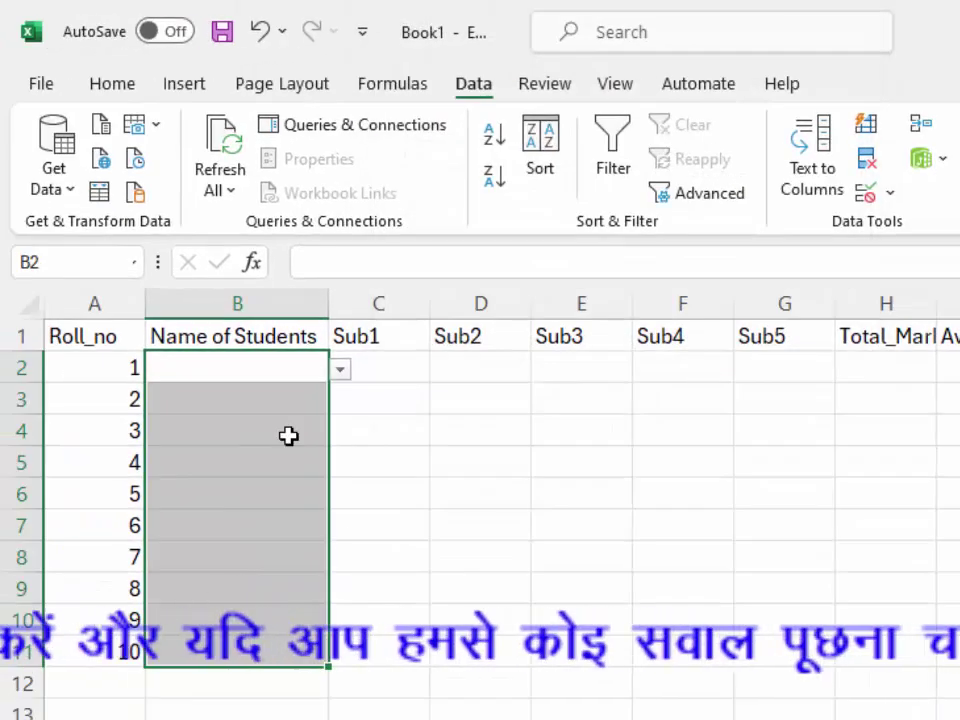
Enter =RANDBETWEEN(3,90) in C2 and fill it across C2:G11.
left_click(404, 369)
type("=")
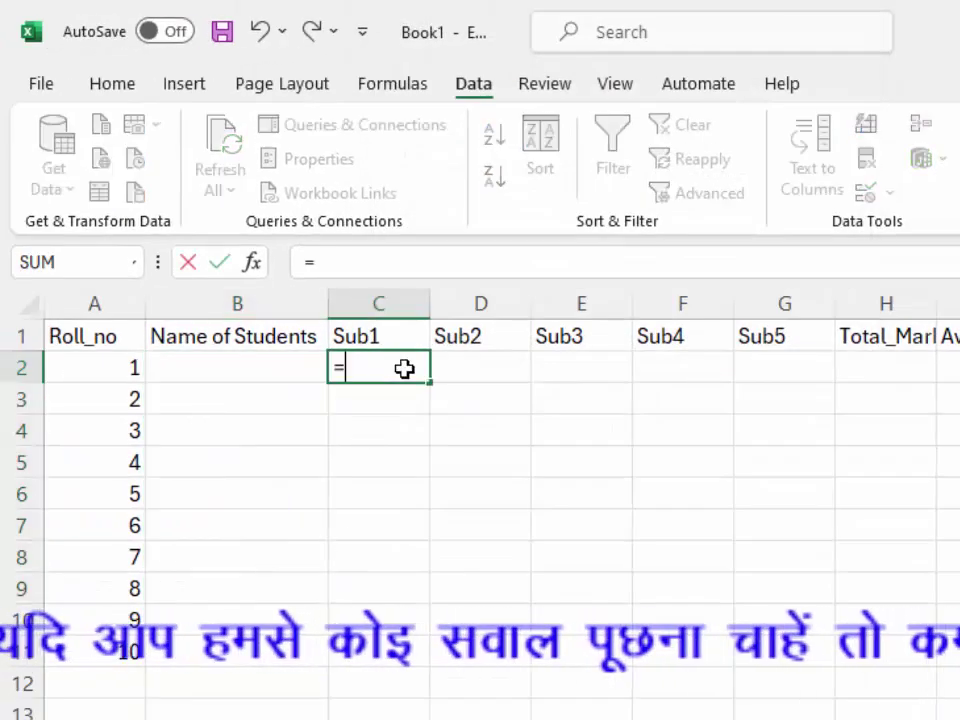
type("rand")
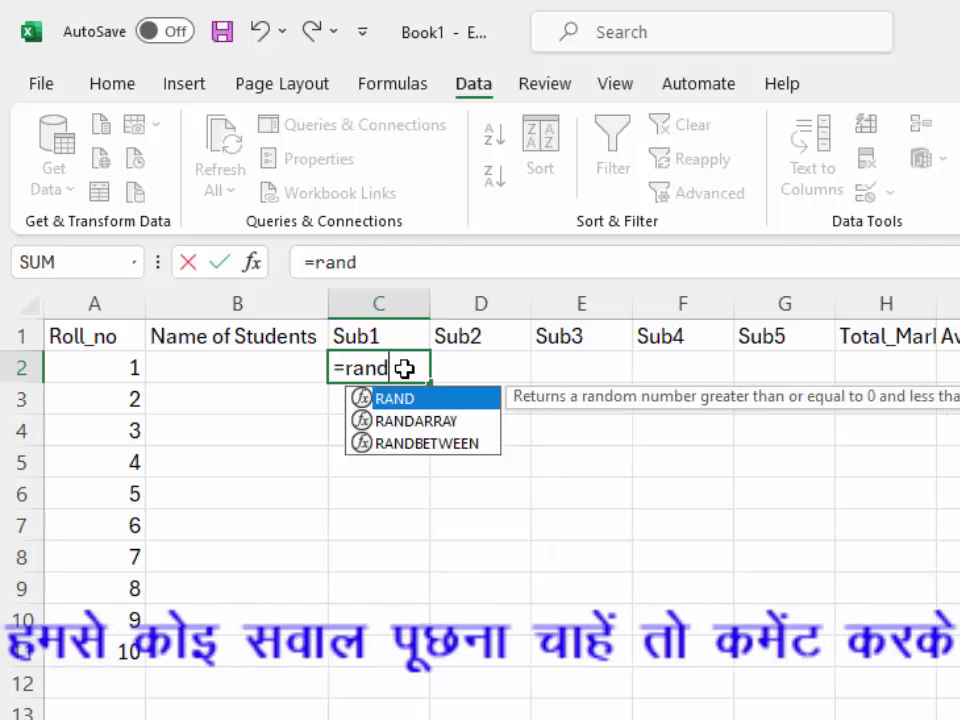
key("Down")
key("Down")
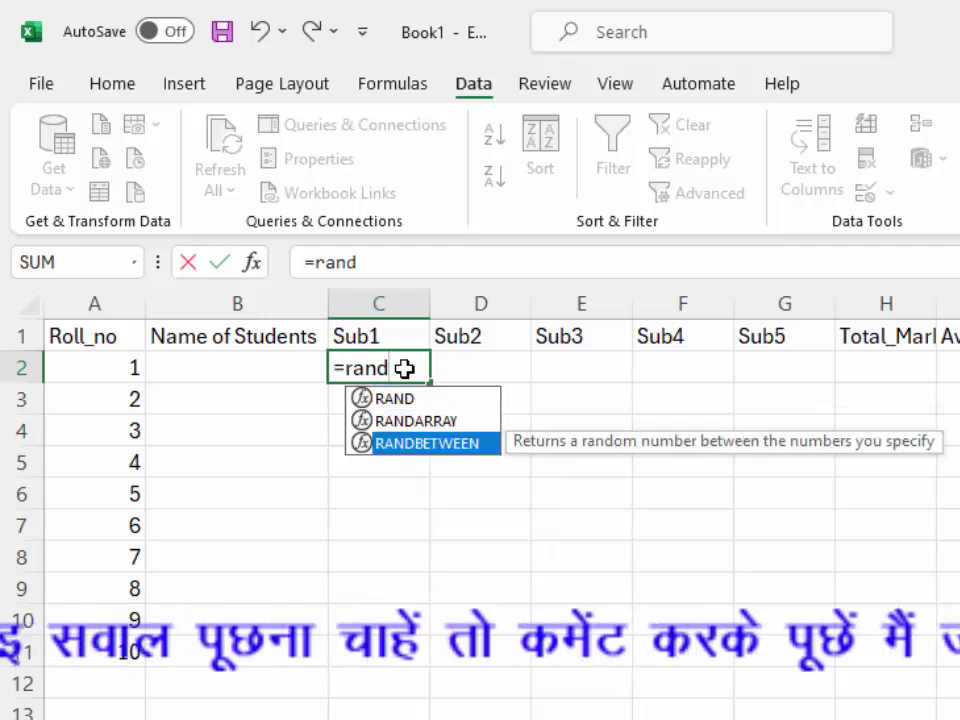
key("Tab")
type("3,")
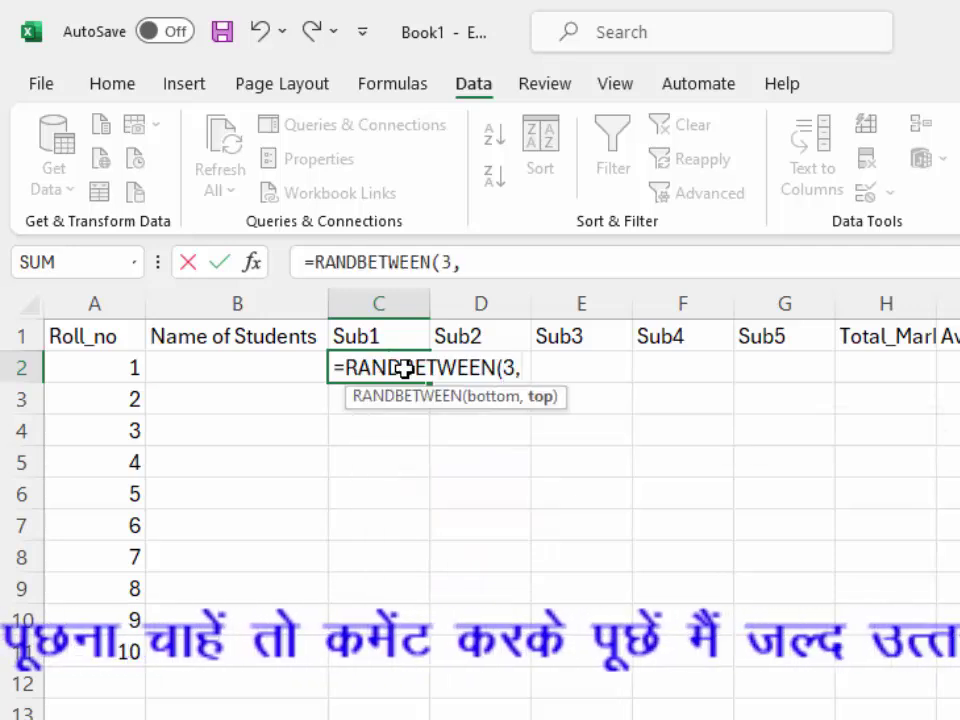
type("90)")
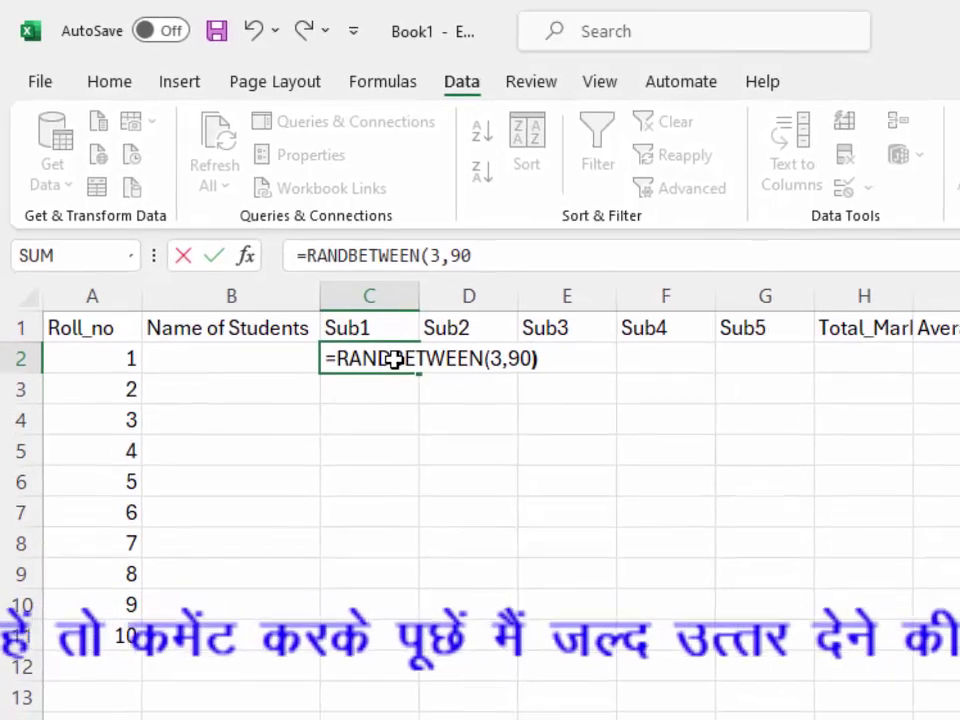
key("Return")
left_click(385, 367)
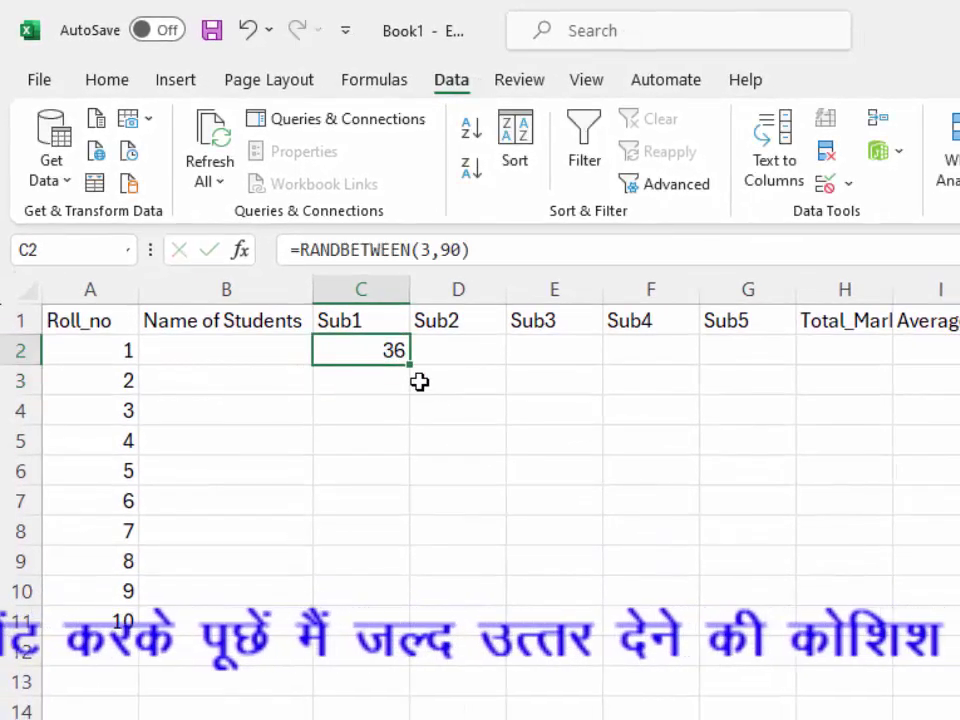
mouse_move(411, 365)
left_mouse_down()
mouse_move(716, 382)
mouse_move(789, 372)
mouse_move(773, 628)
left_mouse_up()
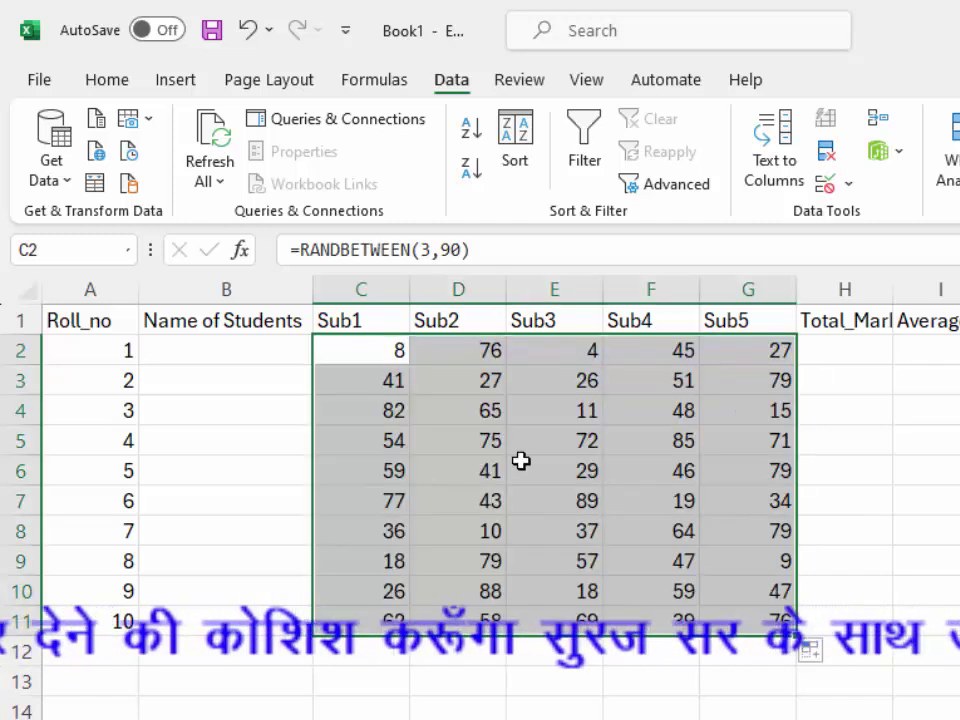
right_click(480, 420)
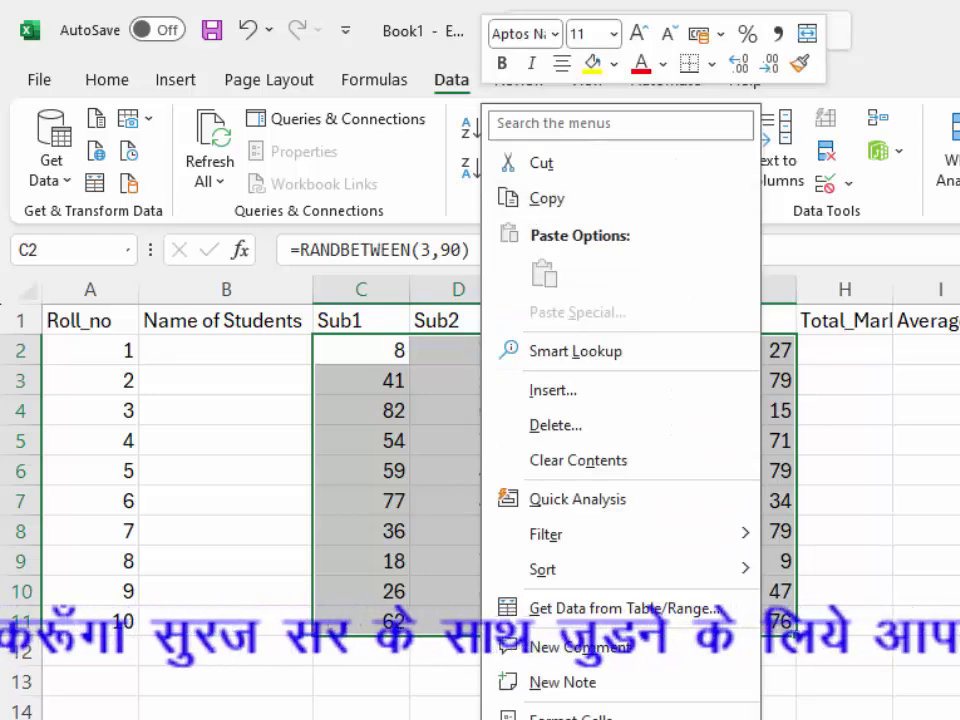
key("Escape")
Pick names from the dropdown for B2, B3 and B4, then select the marks block C2:G11.
left_click(880, 501)
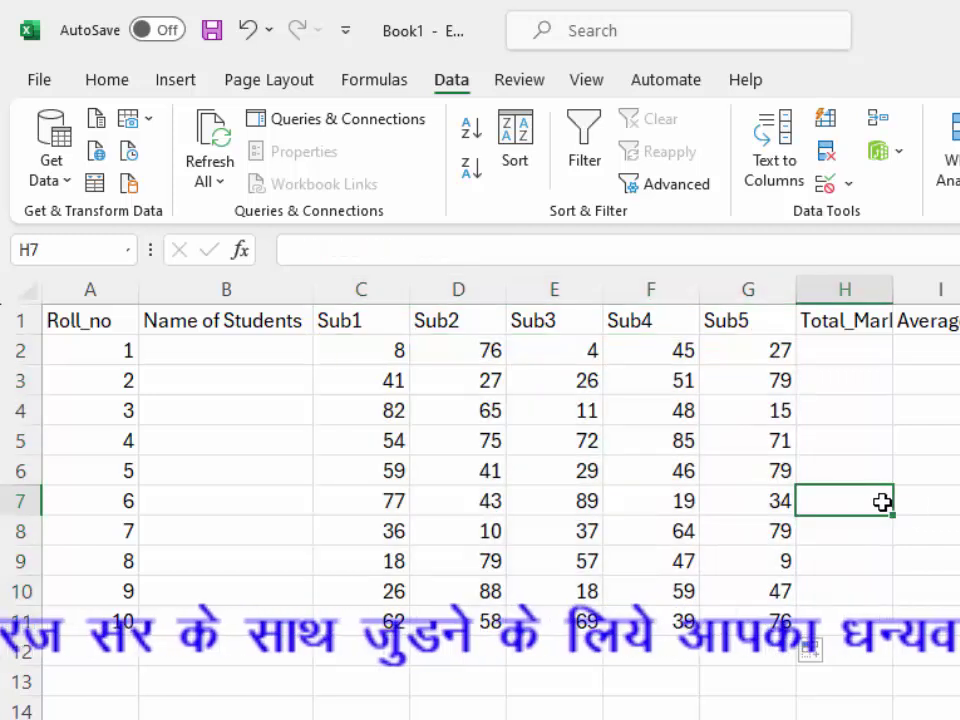
key("Up")
key("Up")
key("Right")
left_click(223, 358)
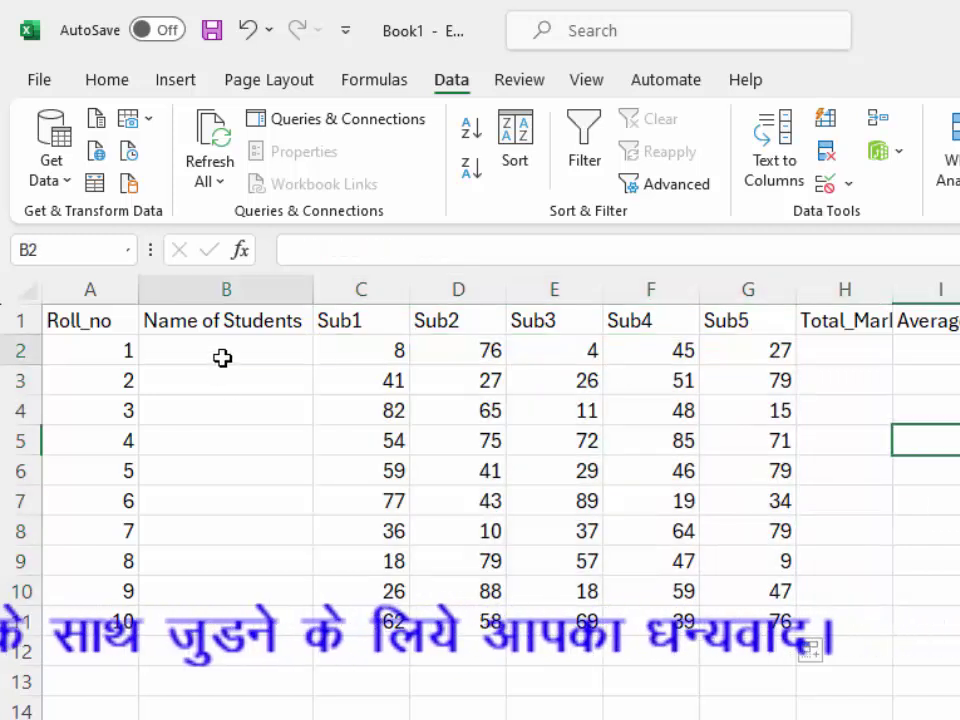
left_click(324, 354)
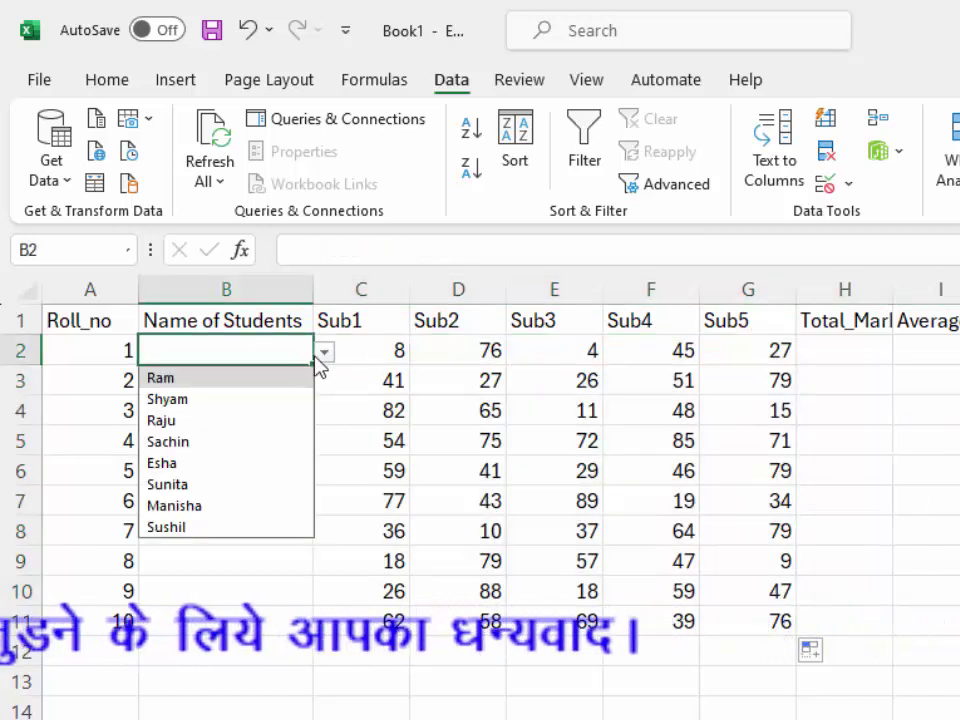
left_click(289, 378)
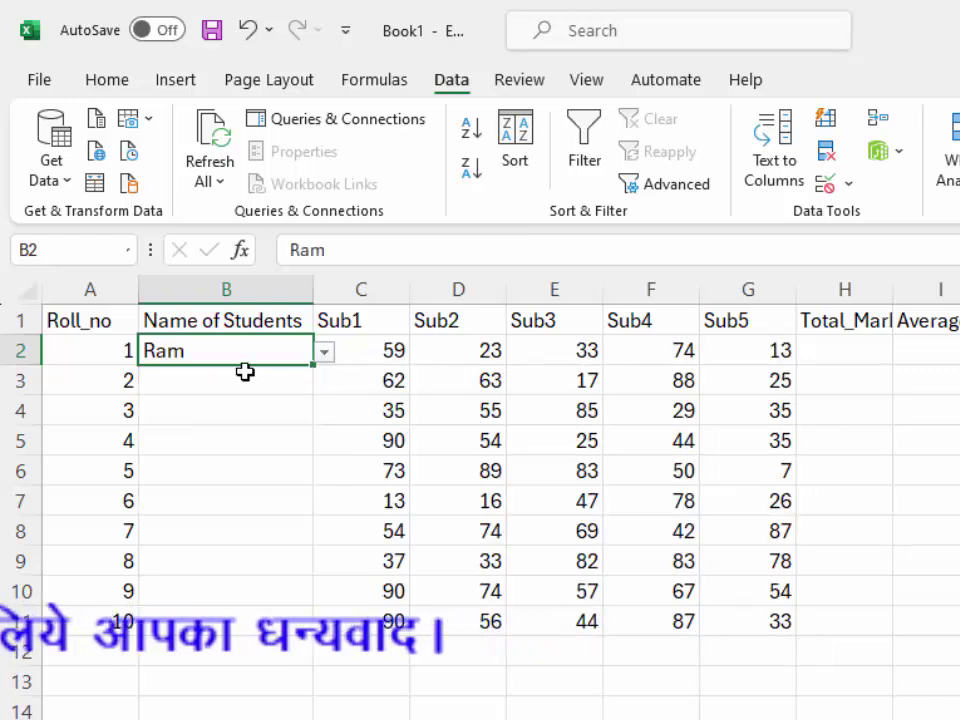
left_click(245, 372)
left_click(324, 382)
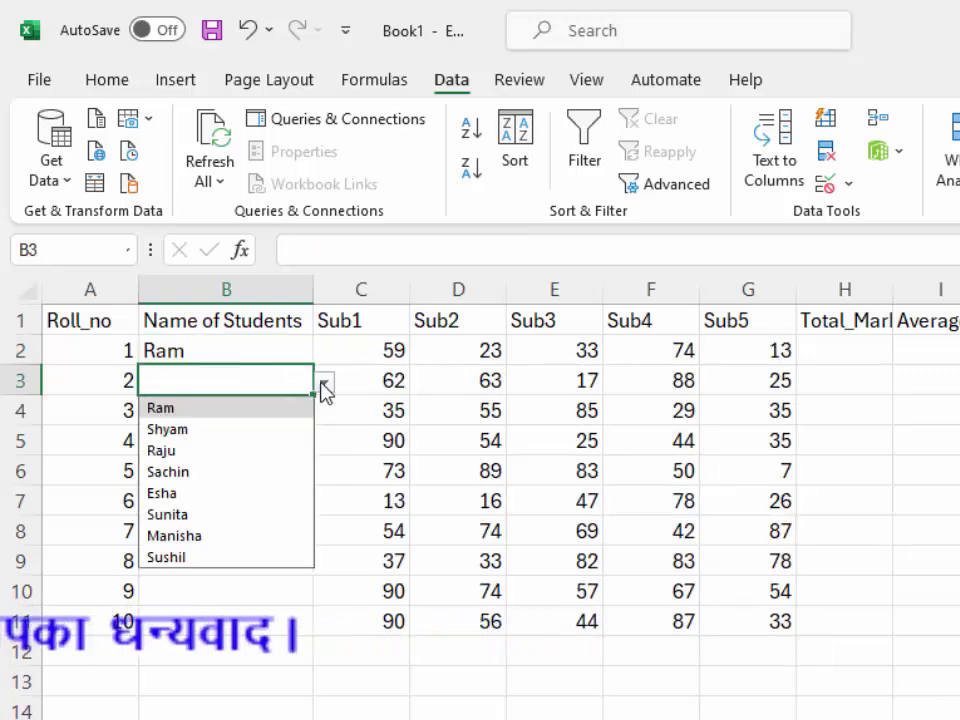
left_click(283, 437)
left_click(285, 411)
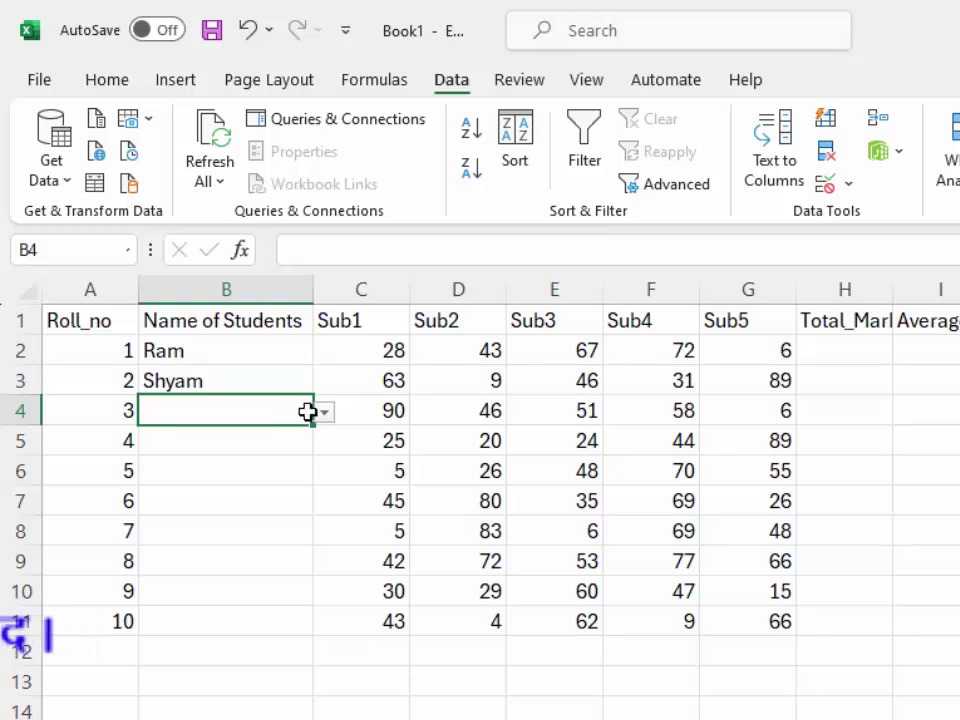
left_click(324, 413)
left_click(259, 480)
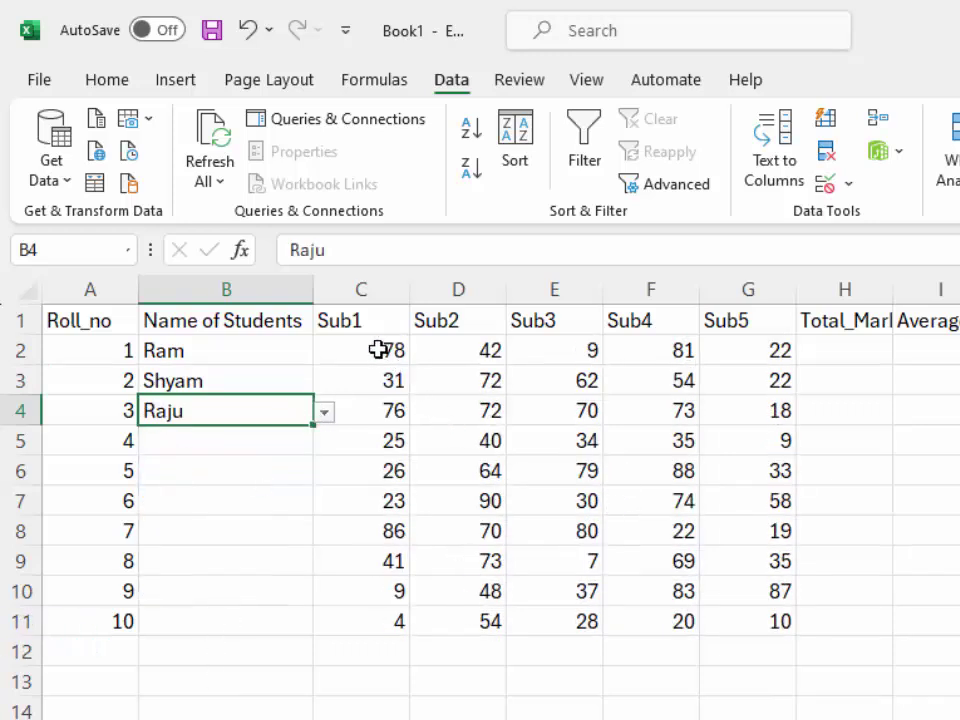
mouse_move(378, 348)
left_mouse_down()
mouse_move(740, 605)
mouse_move(745, 590)
left_mouse_up()
mouse_move(386, 358)
left_mouse_down()
mouse_move(753, 629)
mouse_move(738, 608)
left_mouse_up()
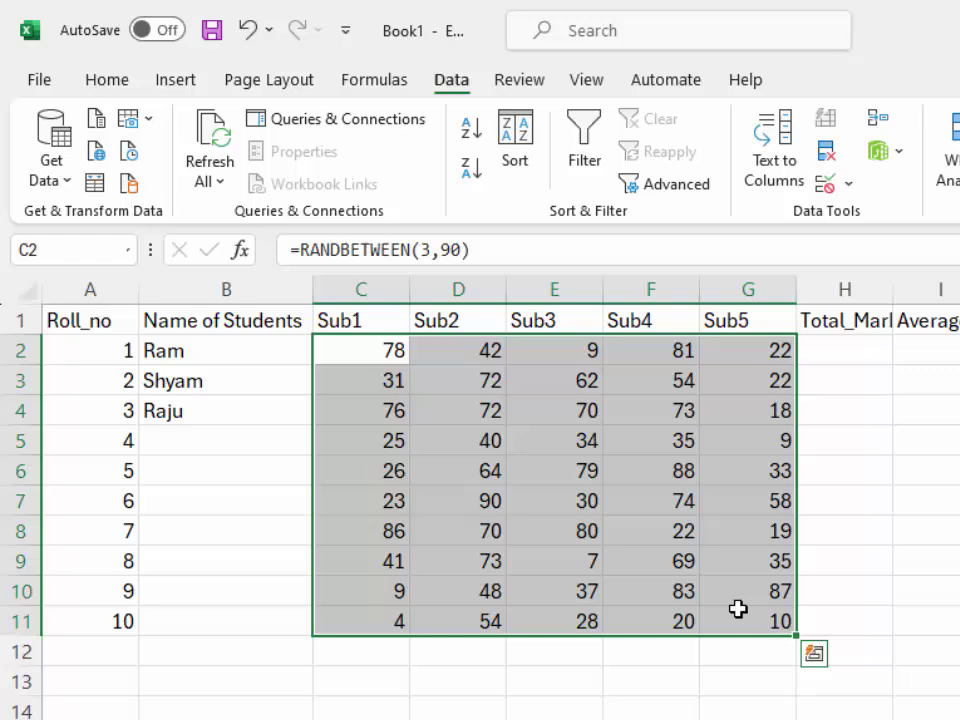
Copy C2:G11 and paste it back over itself as values only.
right_click(531, 455)
left_click(563, 197)
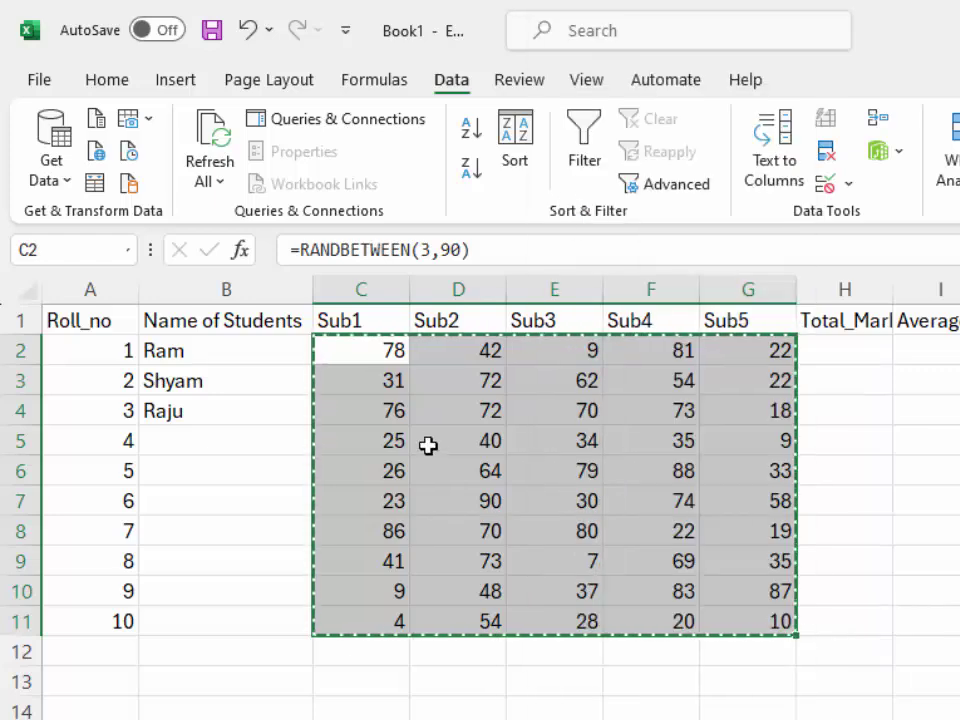
right_click(428, 446)
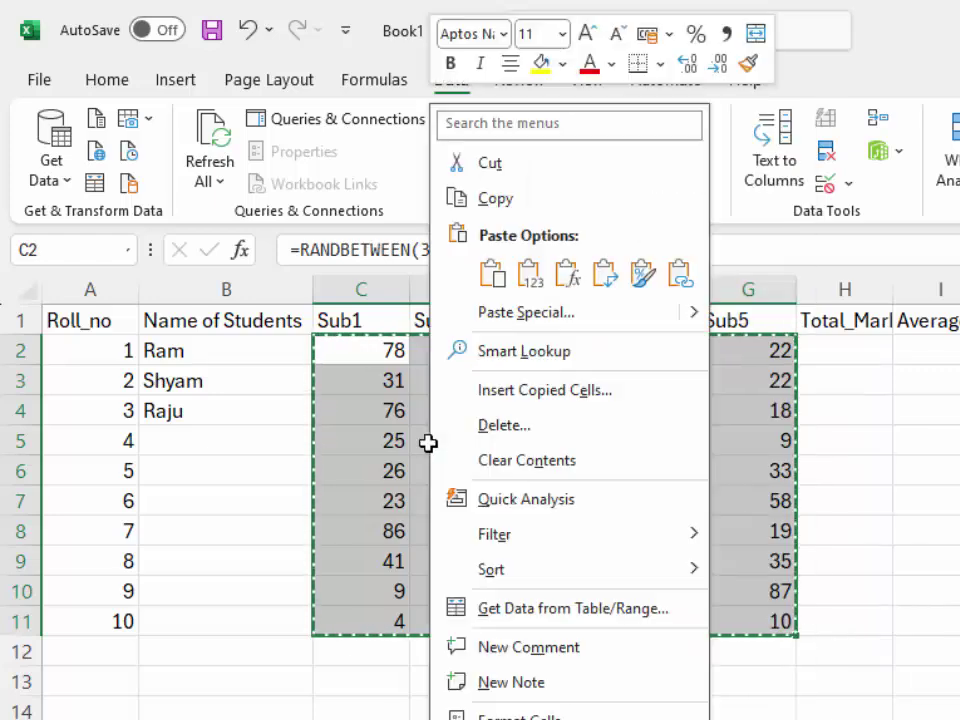
left_click(528, 278)
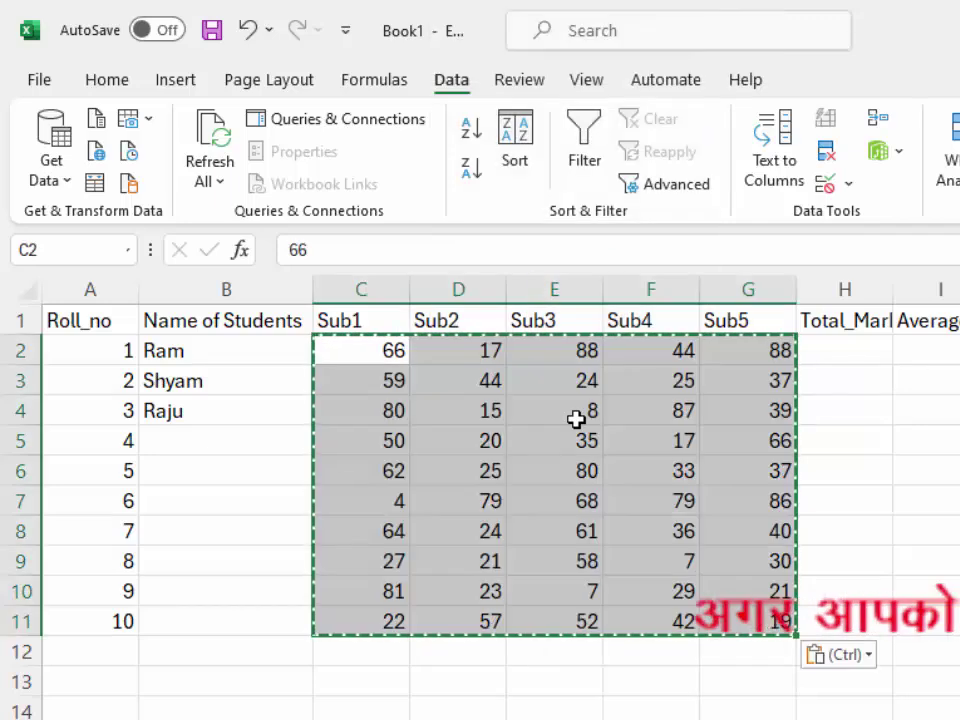
double_click(604, 705)
Choose student names from the dropdown list for B5 through B8.
key("Escape")
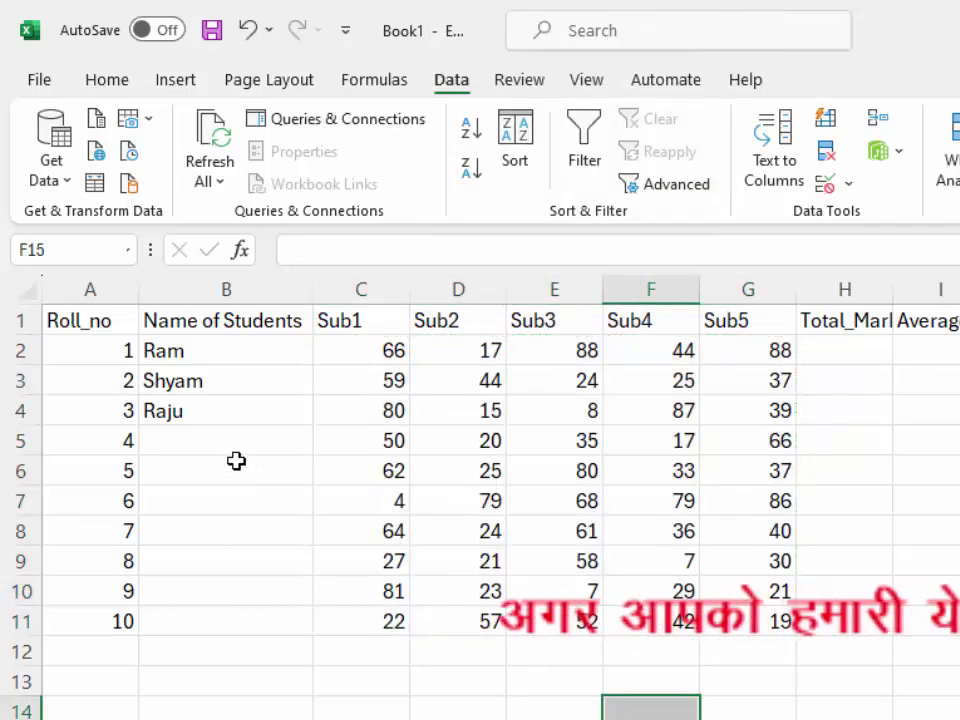
left_click(242, 441)
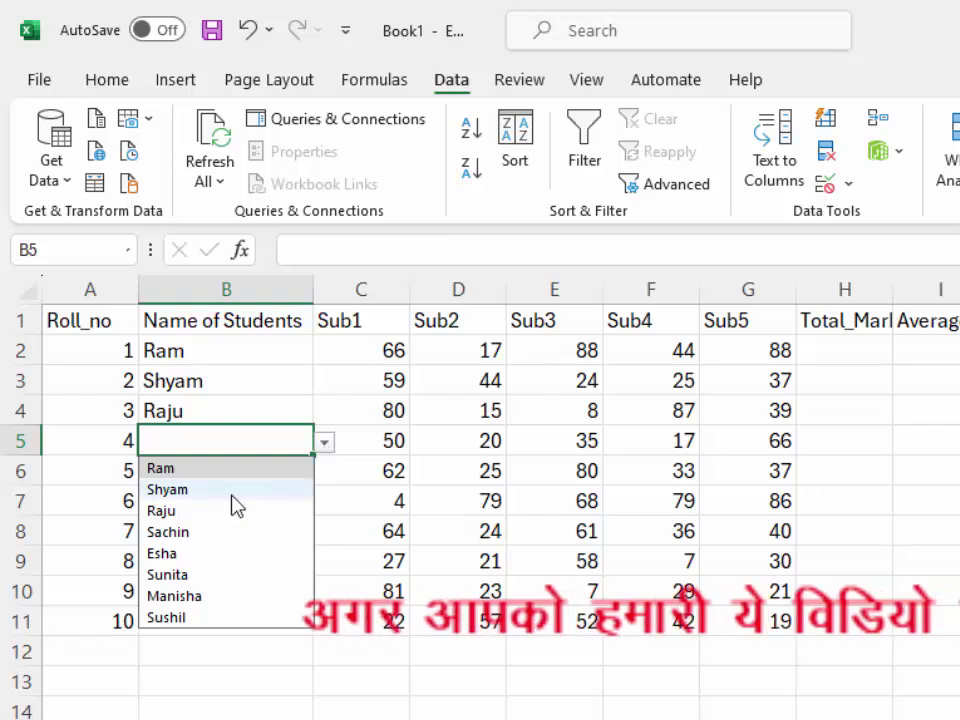
left_click(228, 532)
left_click(249, 468)
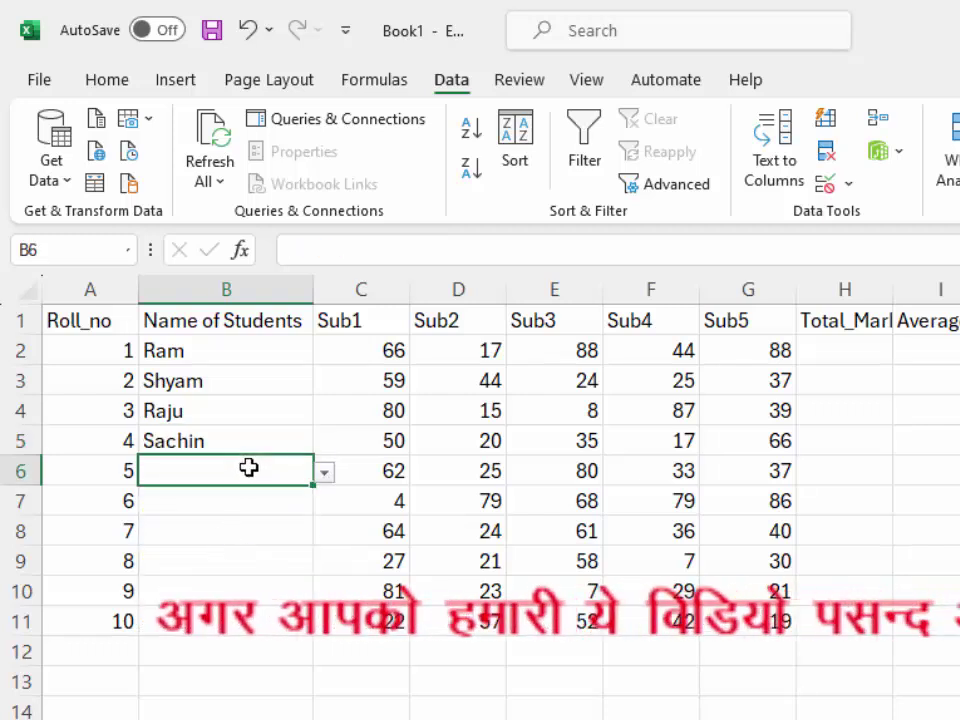
left_click(325, 473)
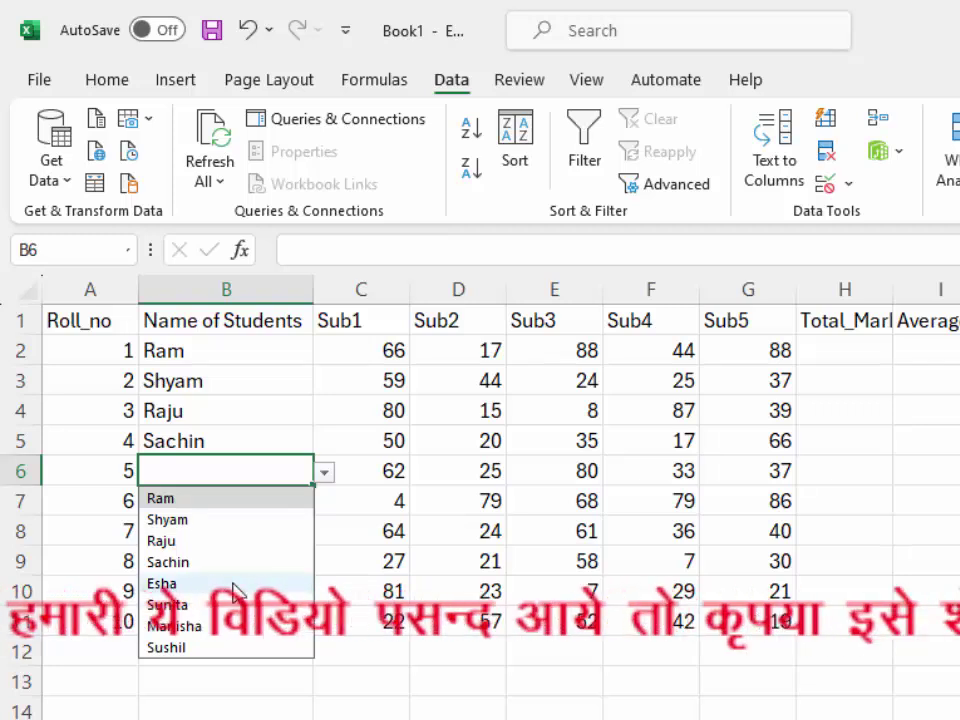
left_click(236, 590)
left_click(255, 498)
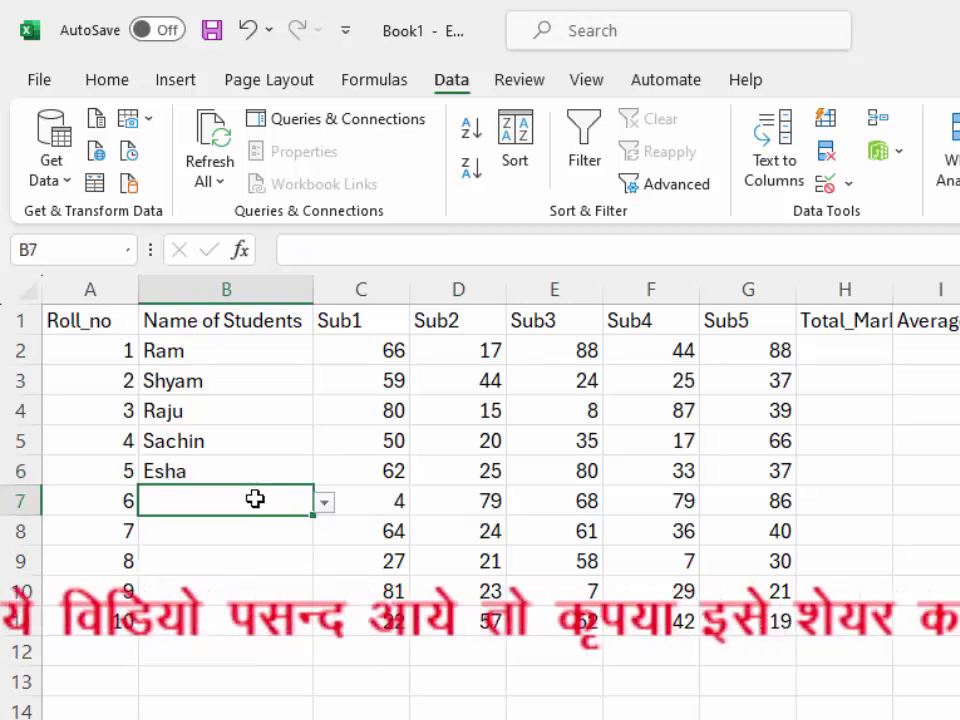
left_click(325, 503)
left_click(190, 636)
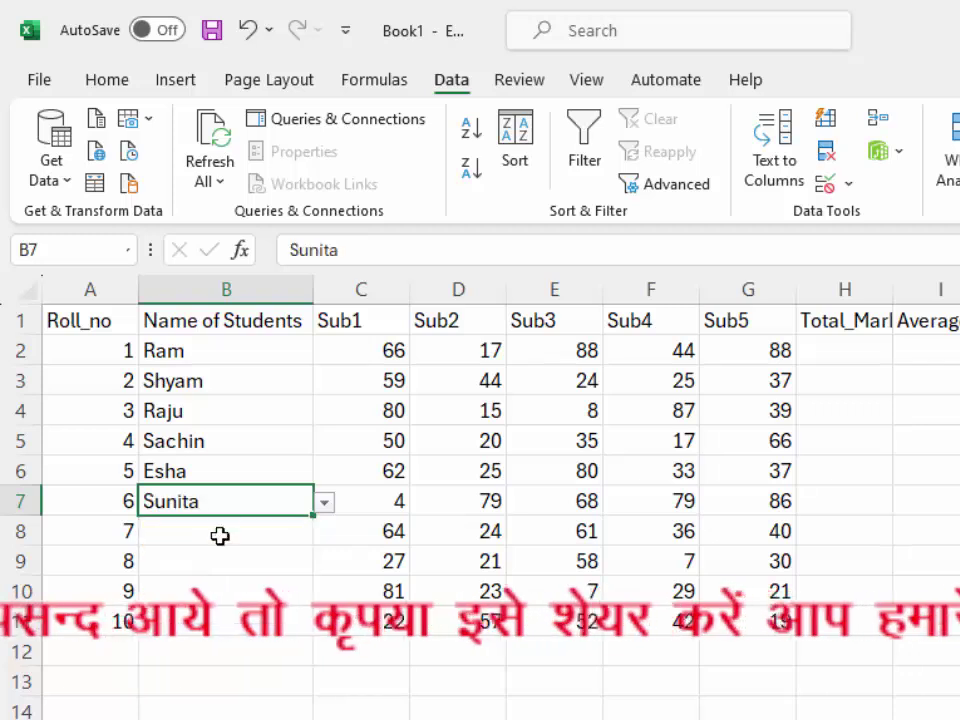
left_click(246, 527)
left_click(326, 533)
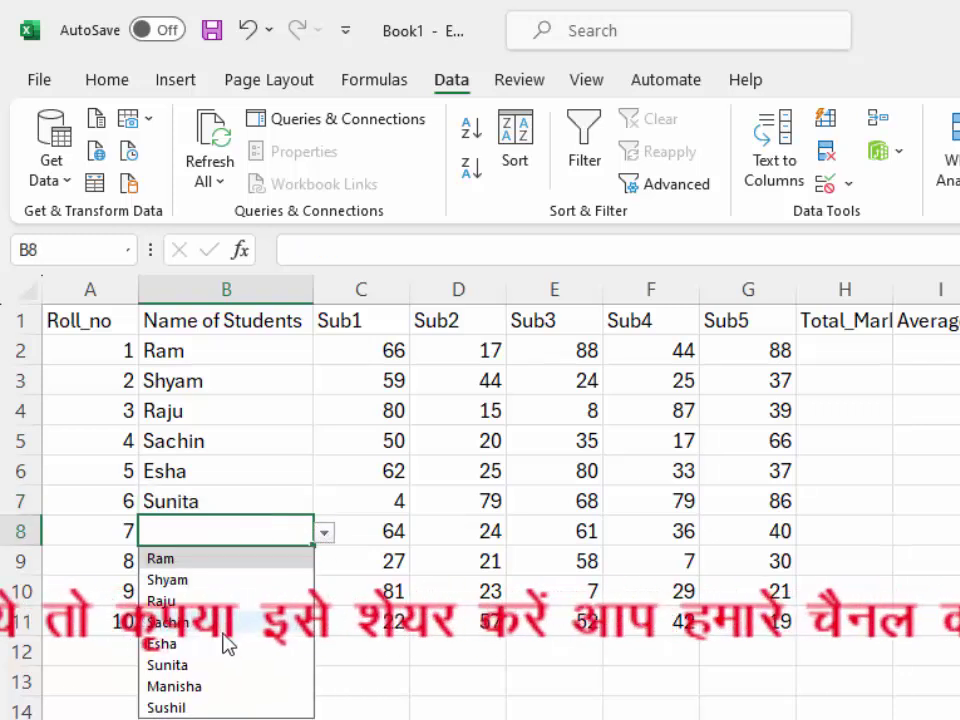
left_click(216, 686)
Fill B9, B10 and B11 with names from the dropdown list.
left_click(258, 561)
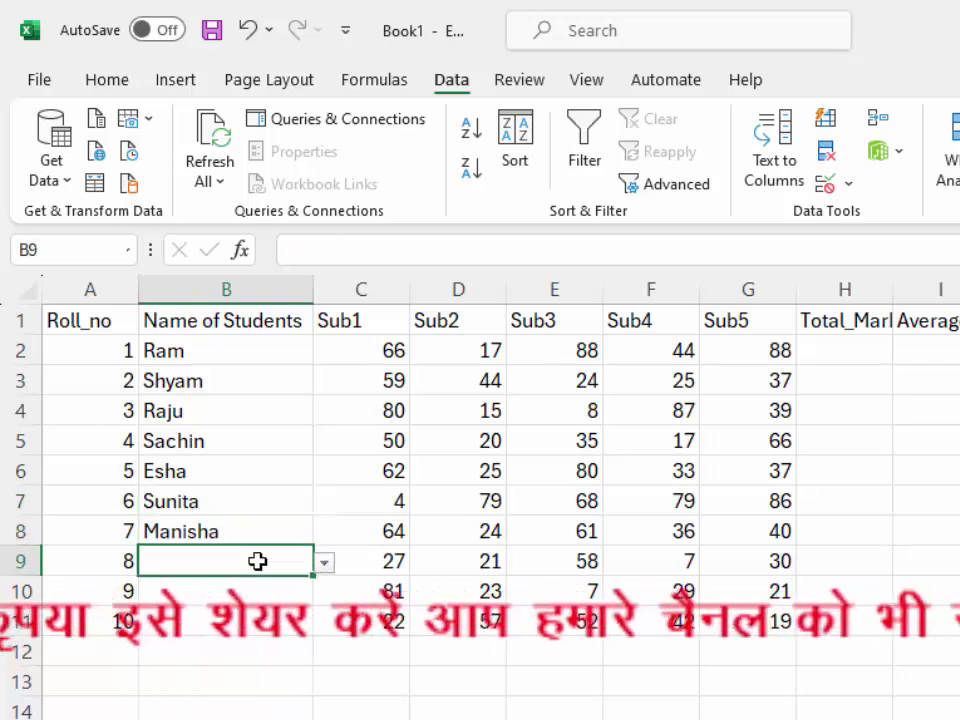
left_click(325, 563)
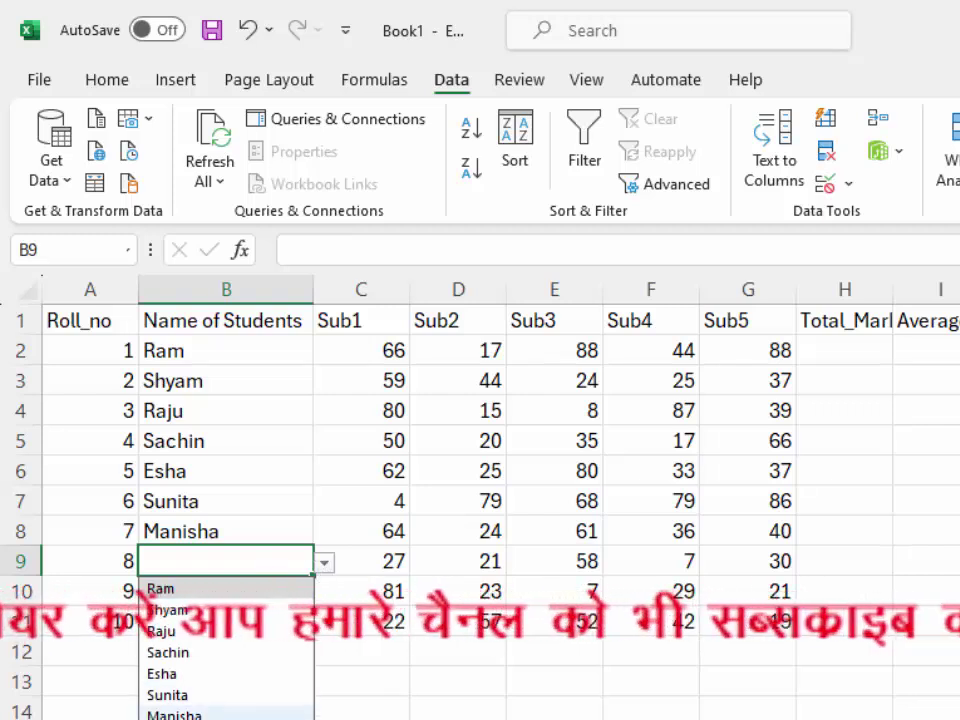
type("Sushil")
left_click(236, 592)
left_click(325, 592)
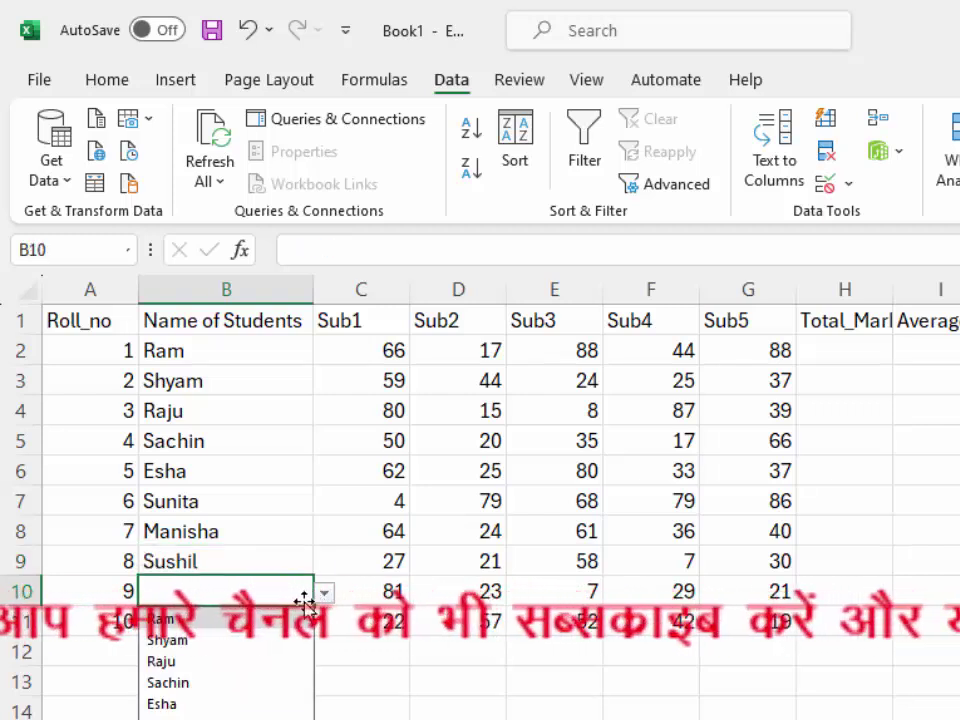
left_click(180, 704)
left_click(233, 622)
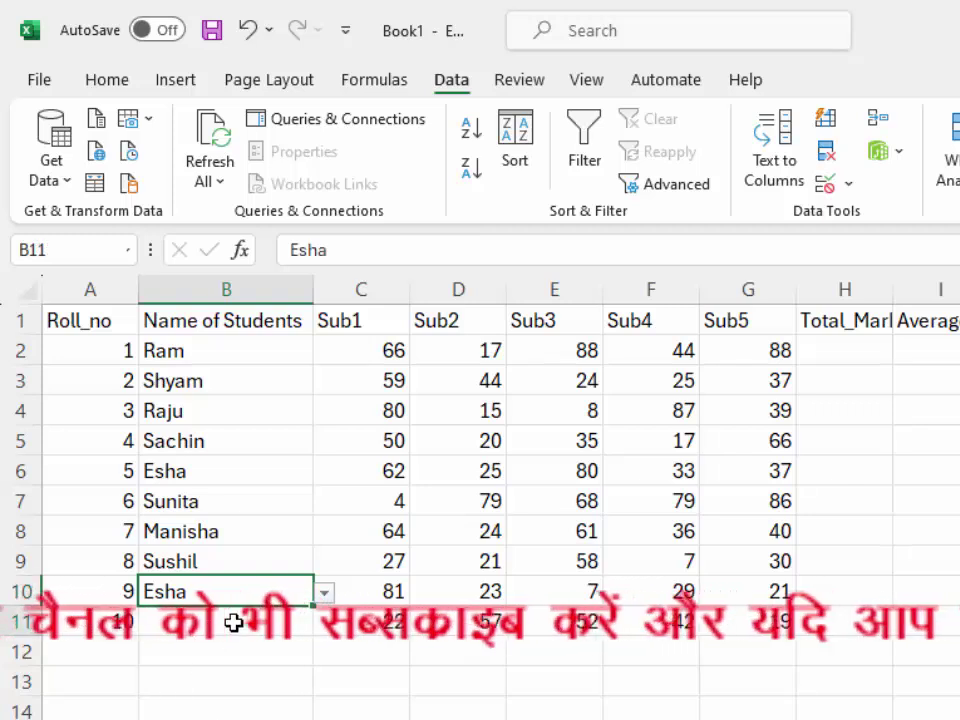
left_click(325, 622)
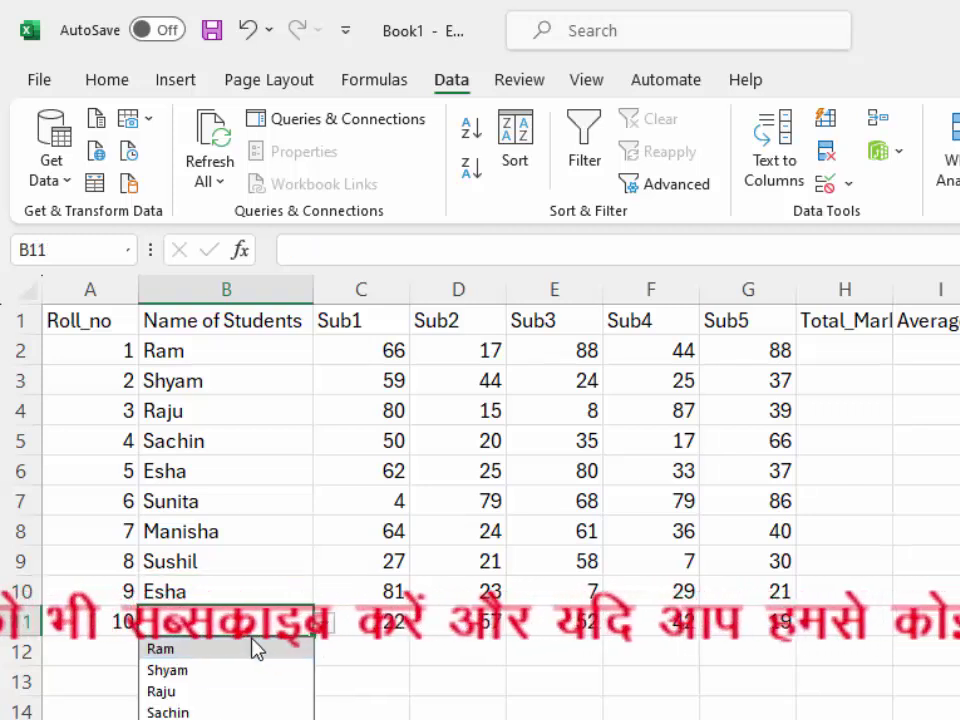
left_click(253, 645)
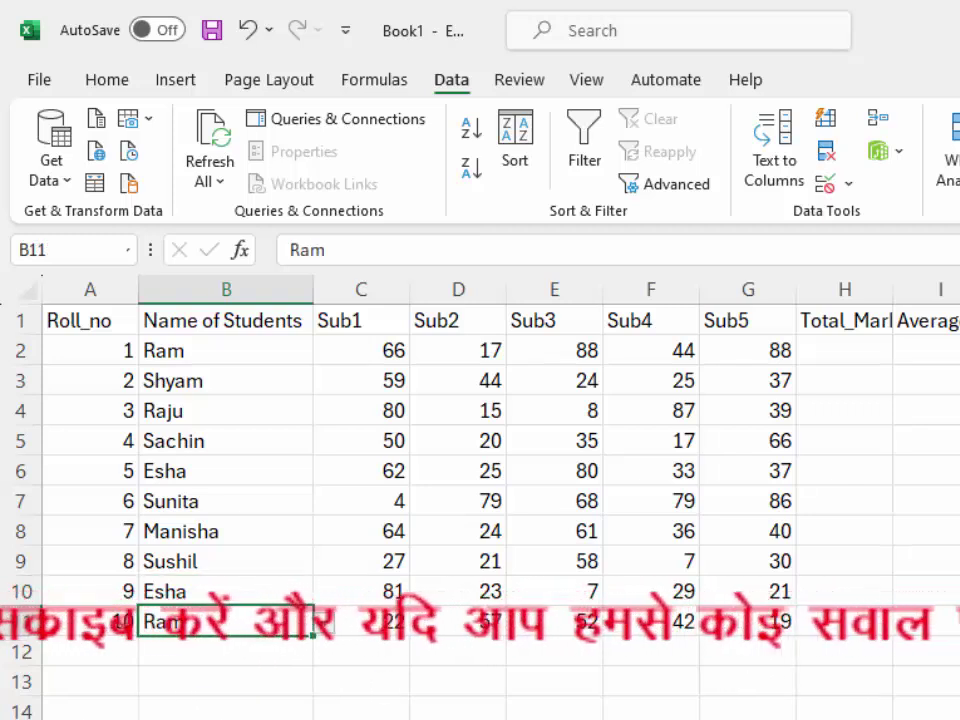
left_click(868, 345)
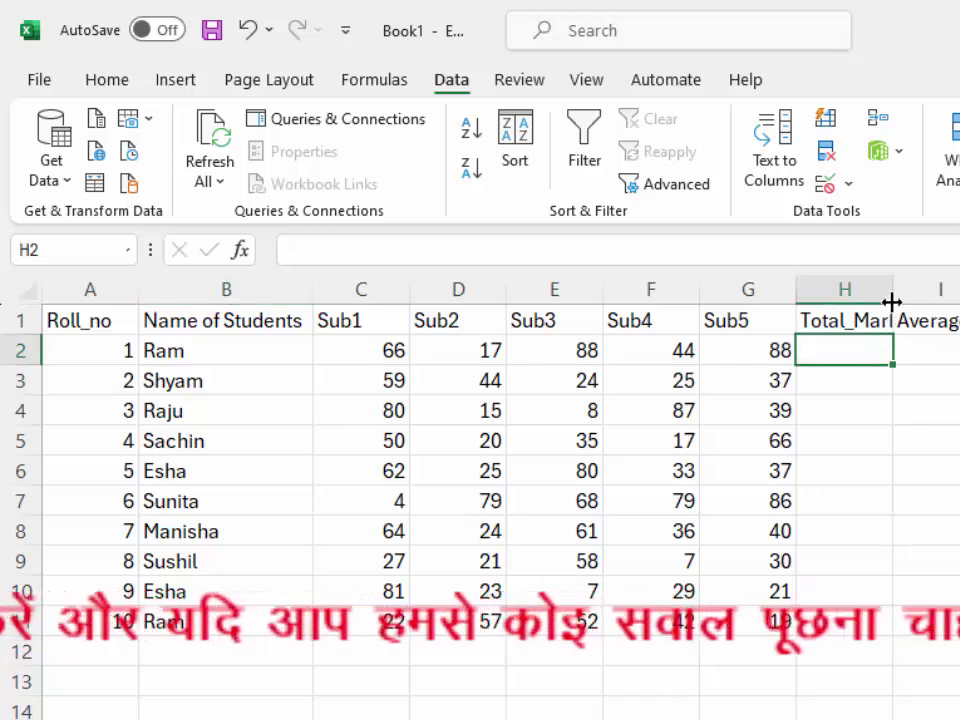
Widen column H, enter =SUM(C2:G2) in H2 and fill it down to H11.
double_click(892, 296)
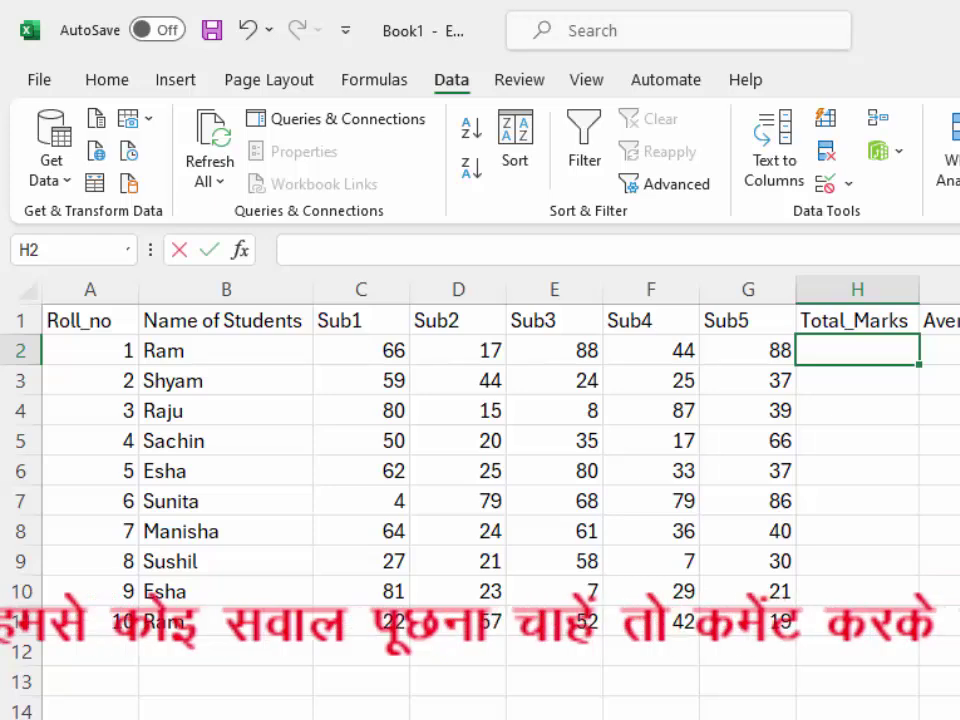
type("=s")
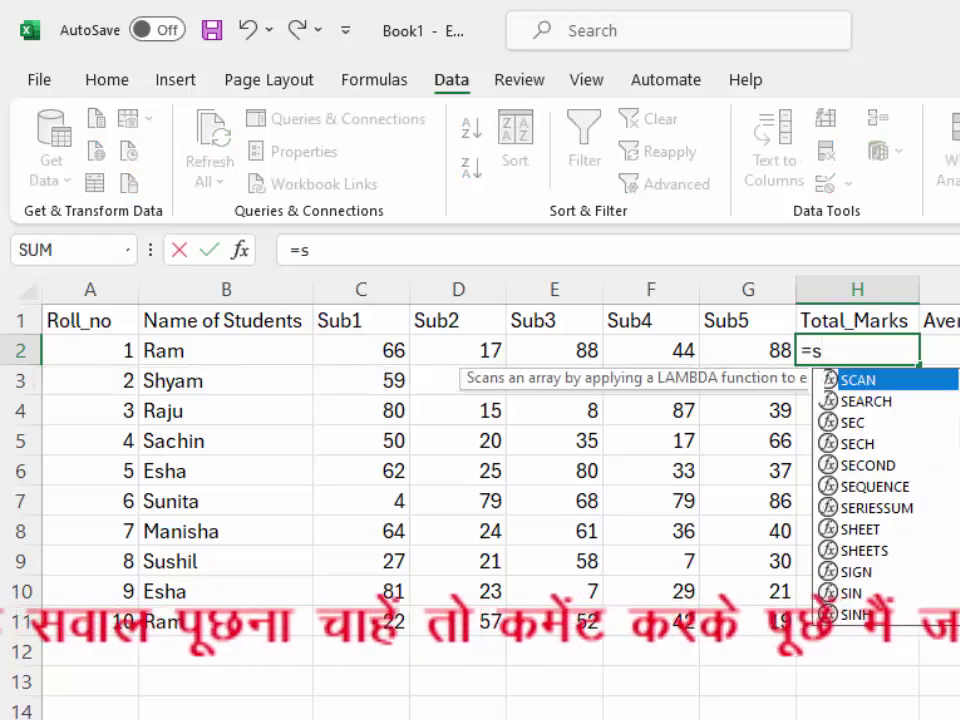
type("um")
key("Tab")
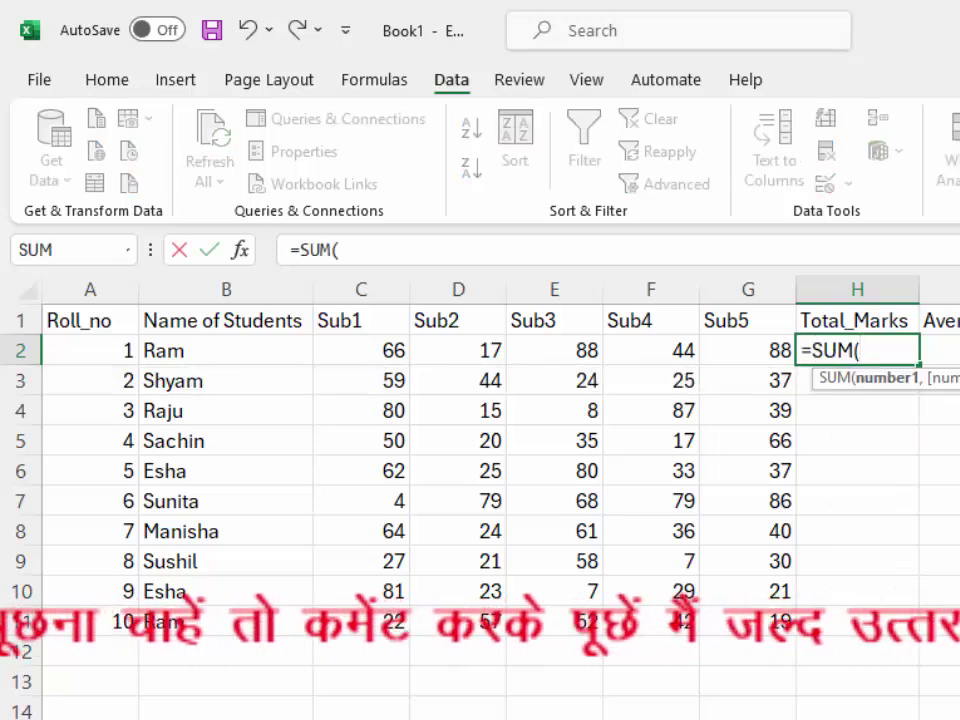
left_click_drag(381, 352, 733, 348)
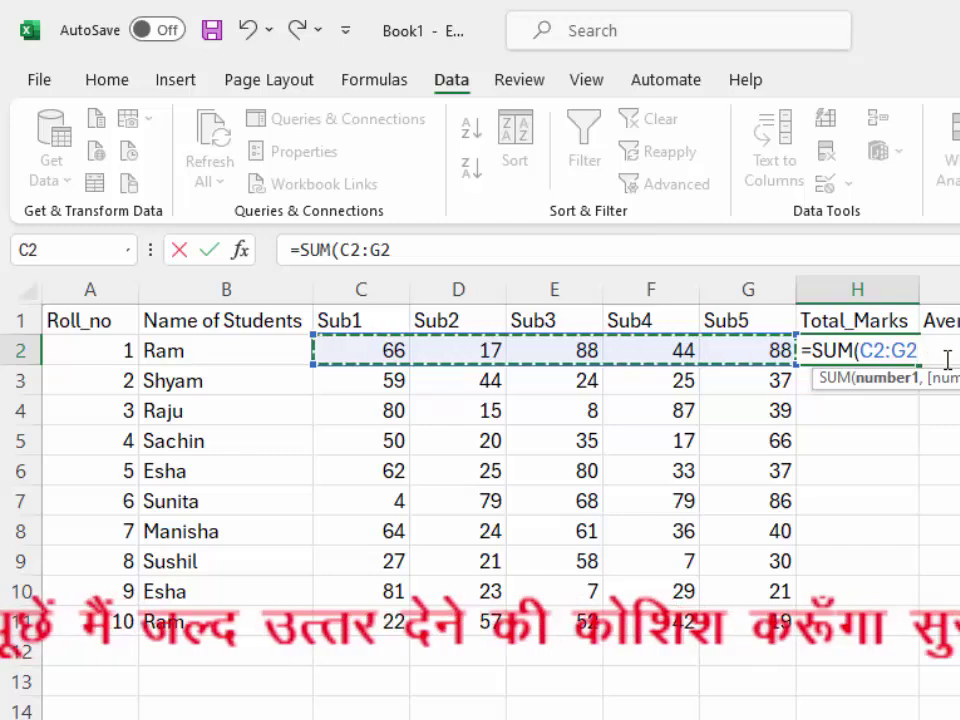
key("Return")
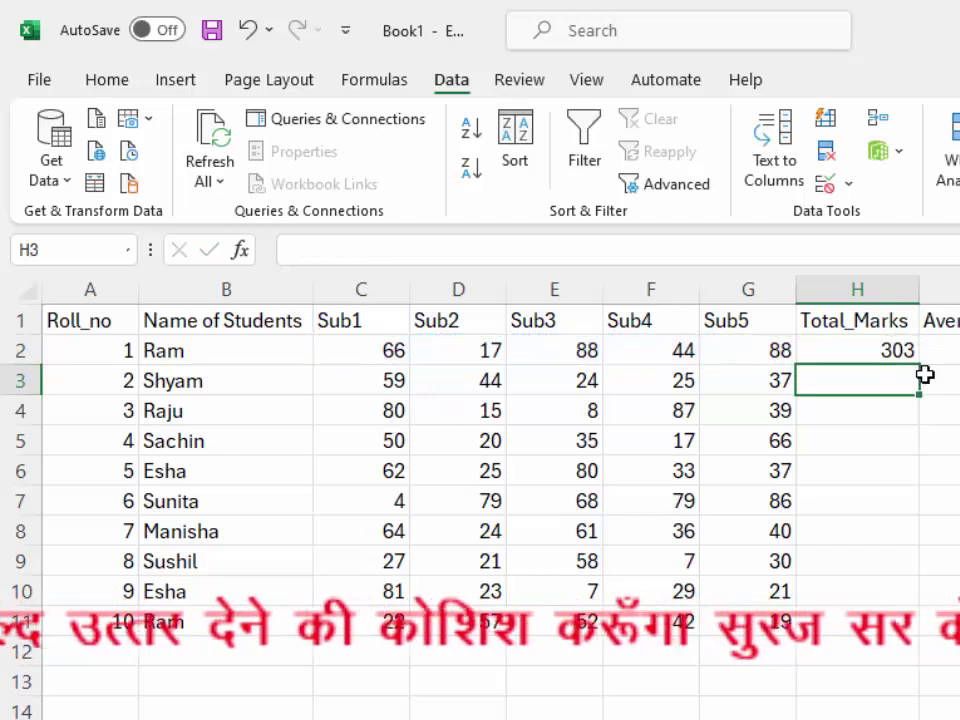
left_click(866, 351)
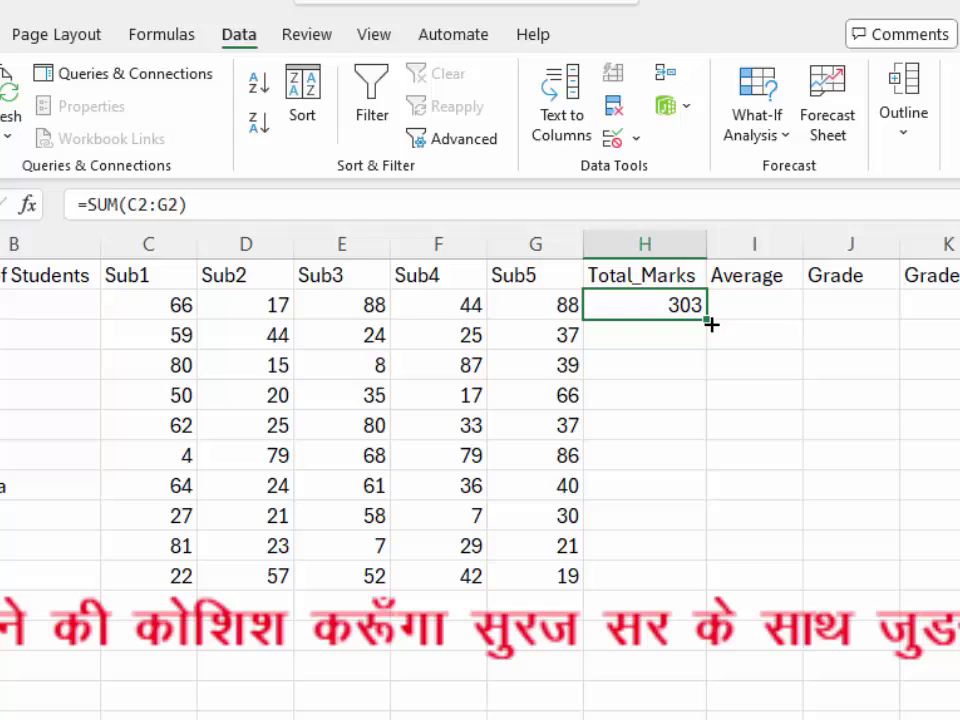
double_click(711, 325)
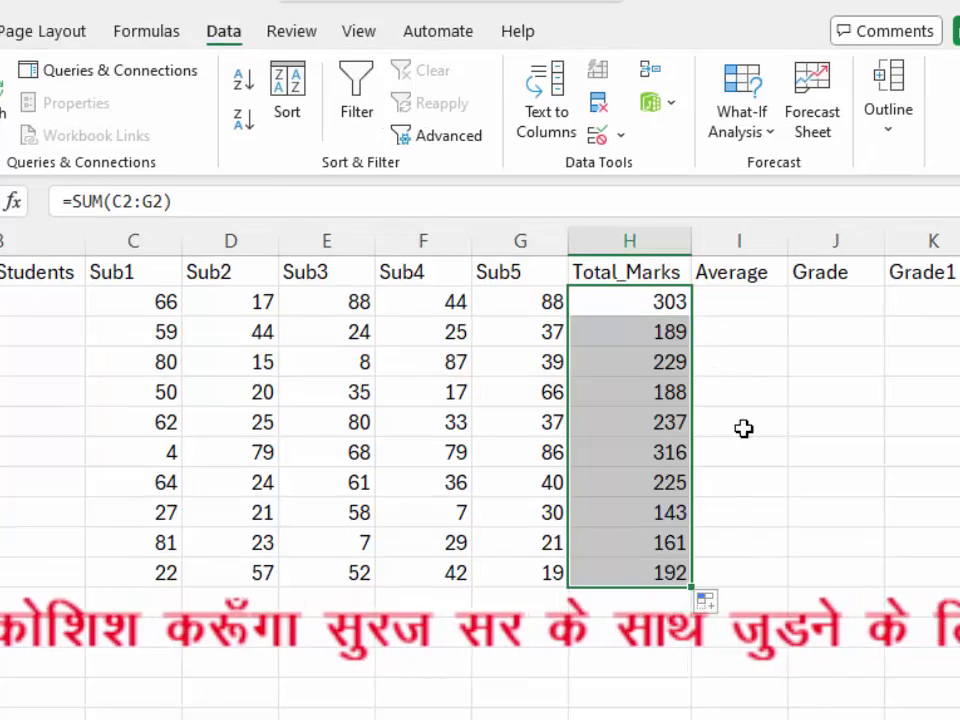
Enter =AVERAGE(C2:G2) in I2 and copy it down to I11 (60.6 to 38.4).
left_click(738, 310)
type("=")
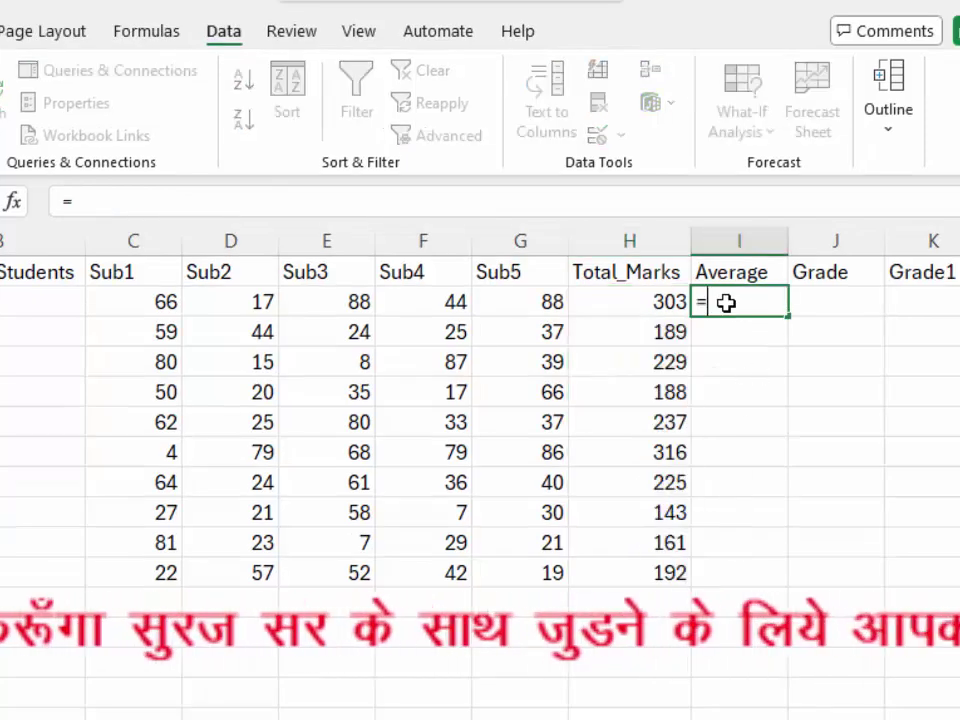
type("aver")
key("Tab")
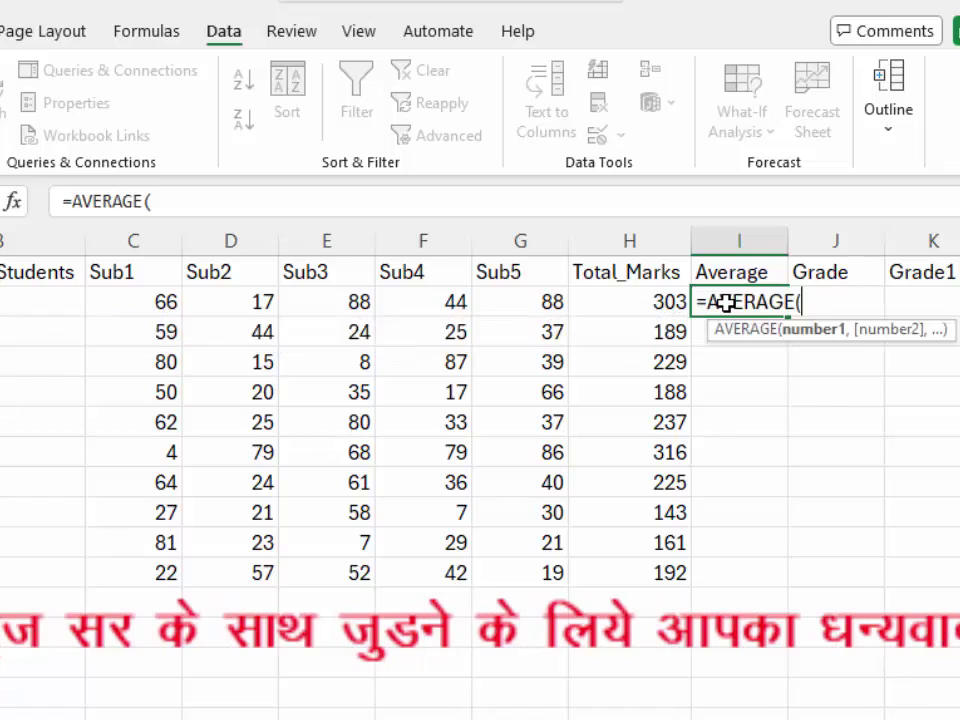
left_click_drag(143, 297, 514, 297)
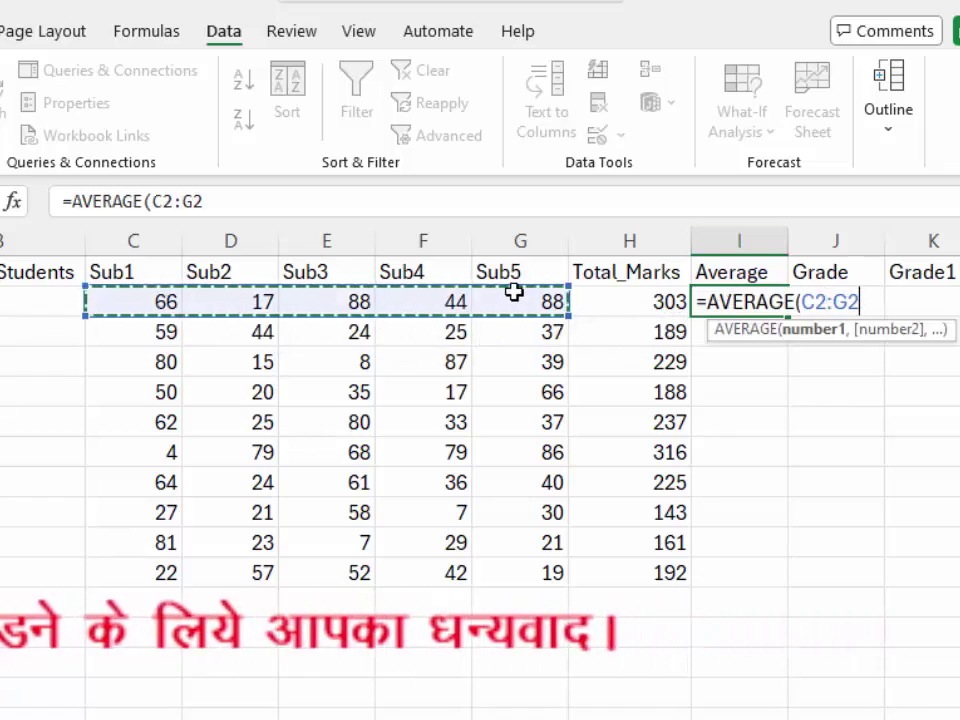
type(")")
key("Return")
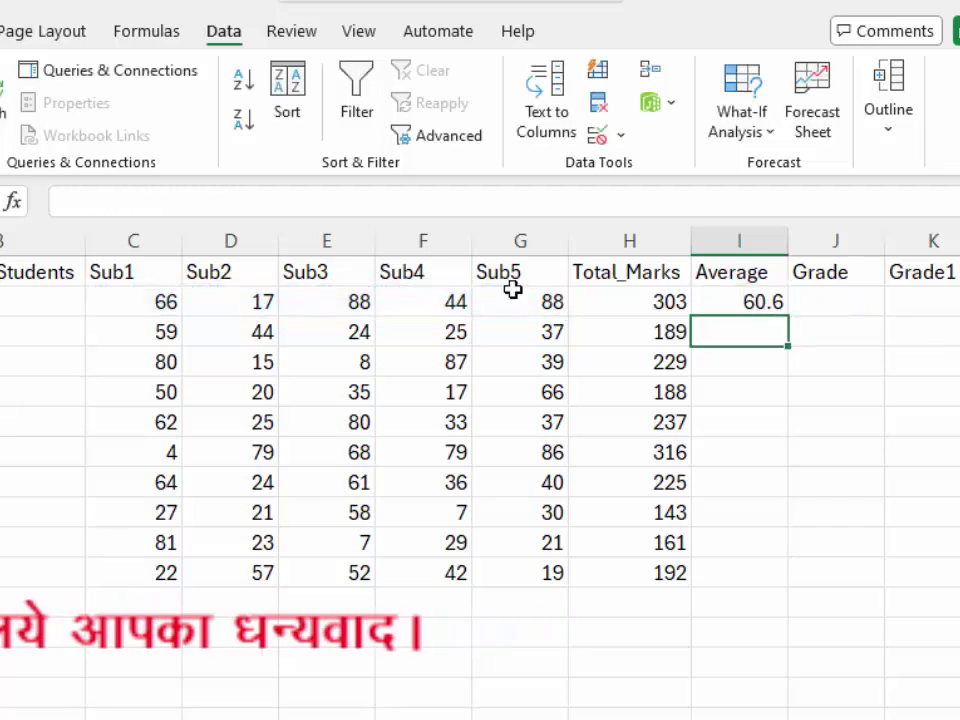
left_click(746, 298)
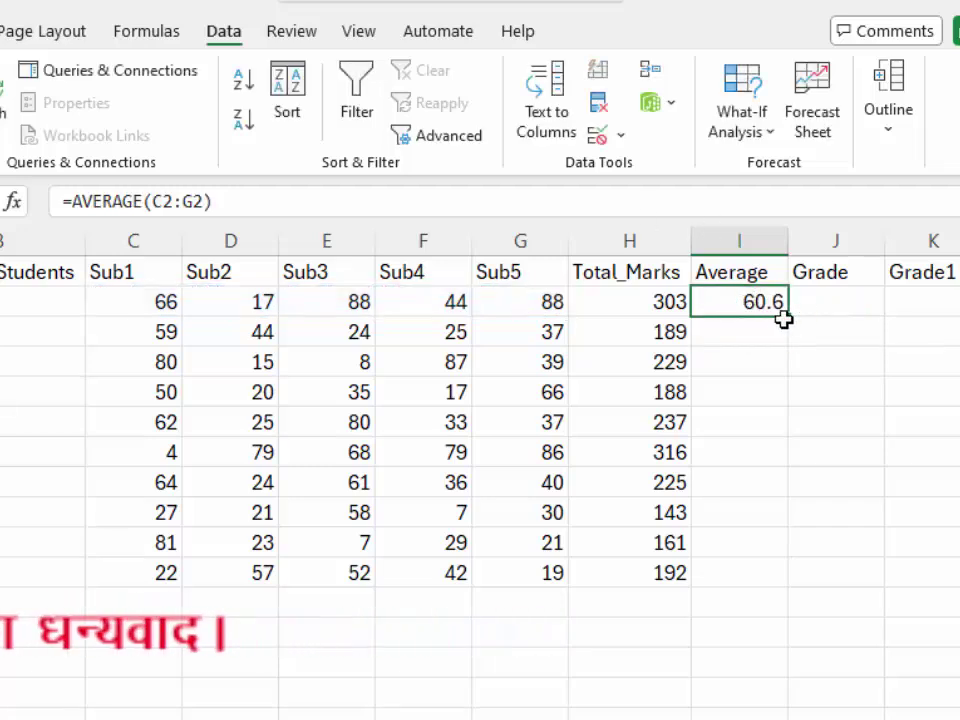
double_click(789, 315)
left_click(821, 299)
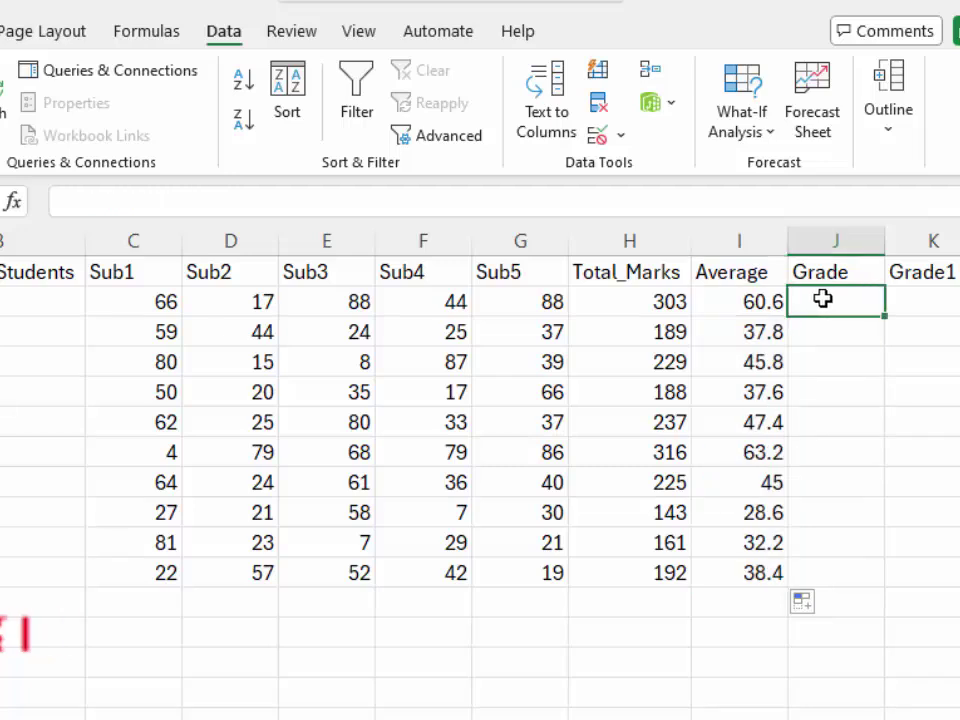
In J2, begin =IF(I2>=85,"S",IF(I2>=75,"A",IF( for the nested grade formula.
type("=i")
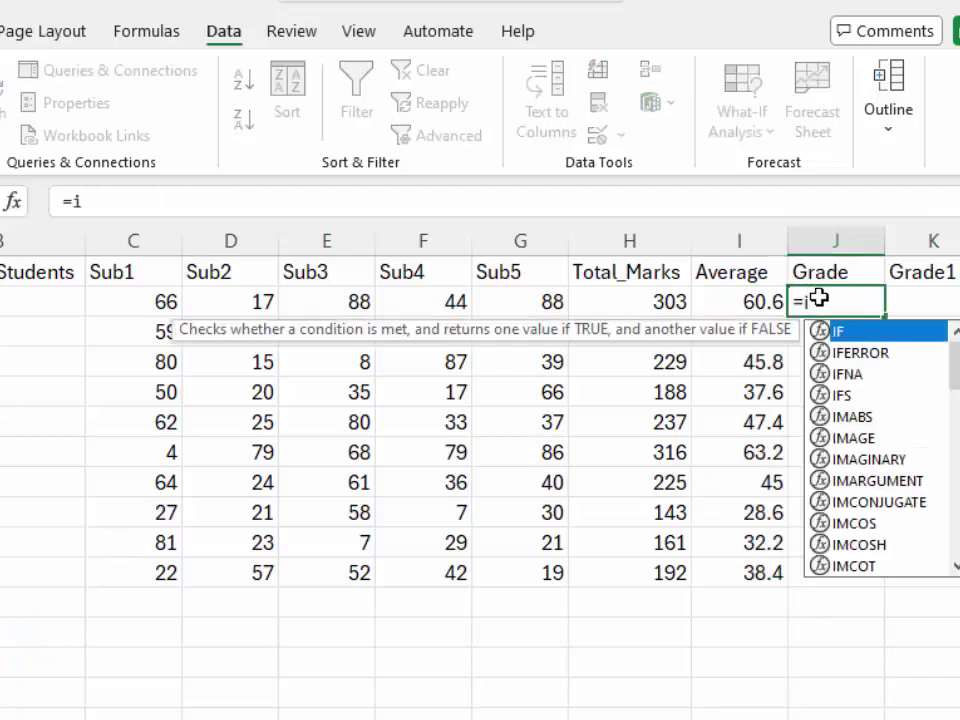
type("f")
key("Tab")
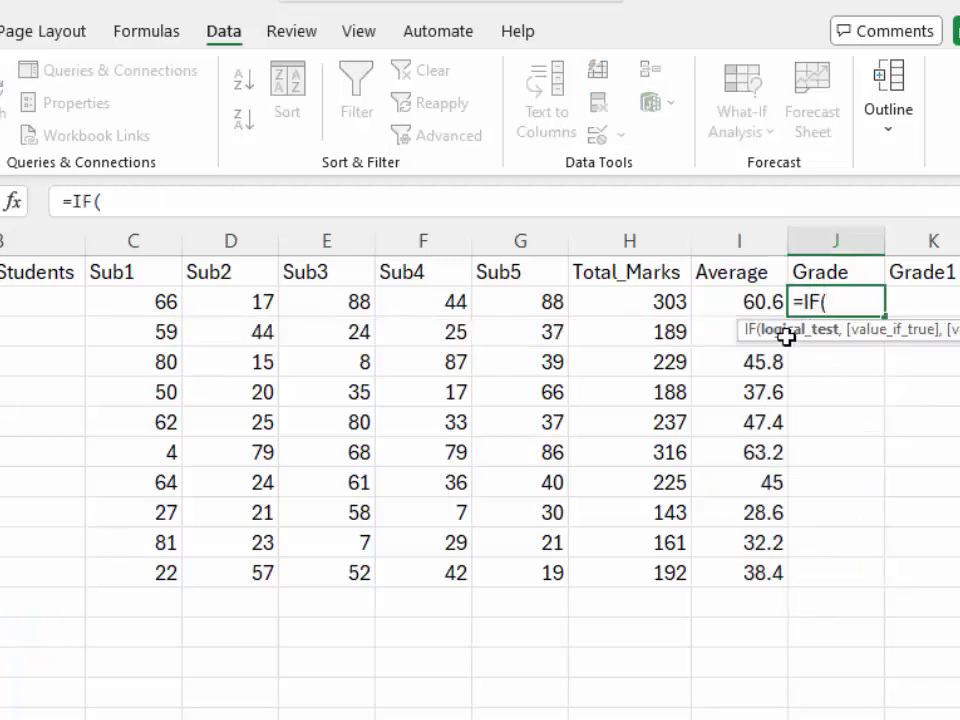
left_click(742, 303)
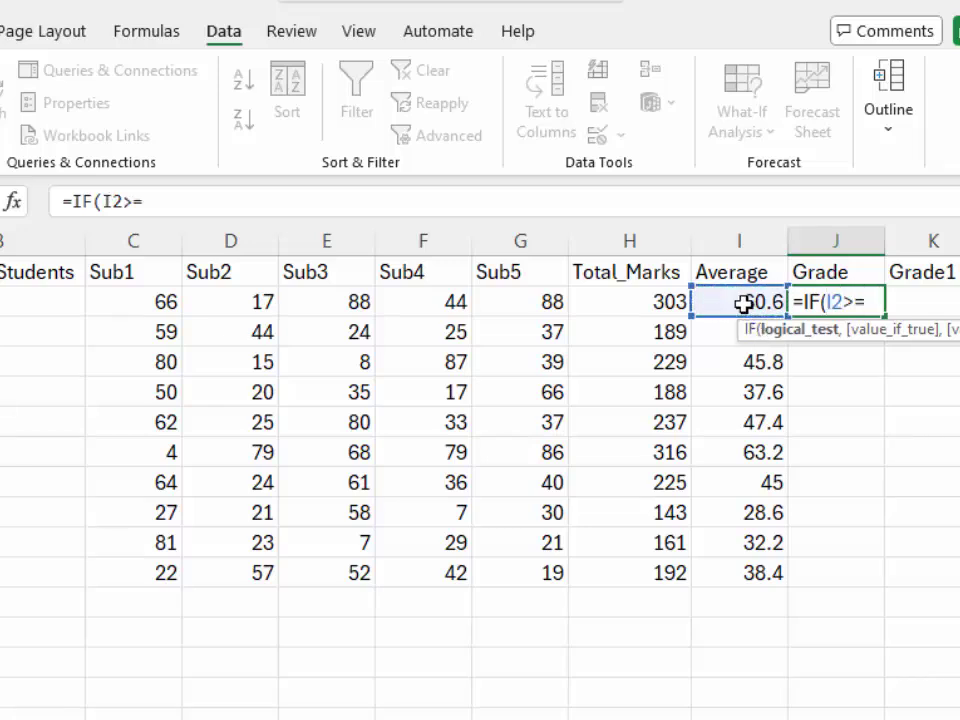
type("85,")
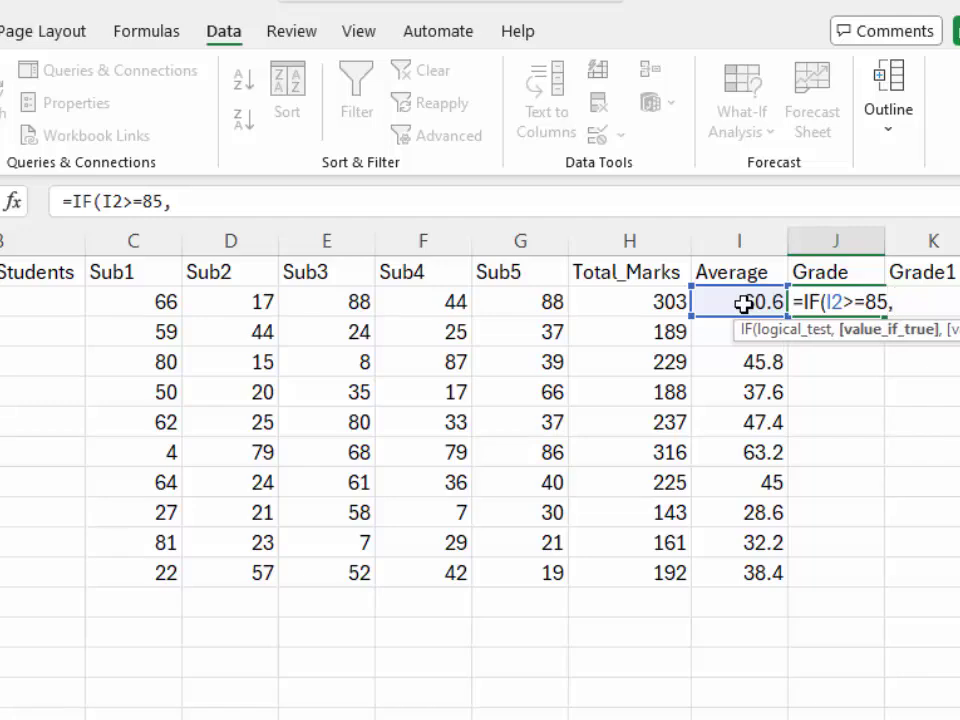
type("\"S")
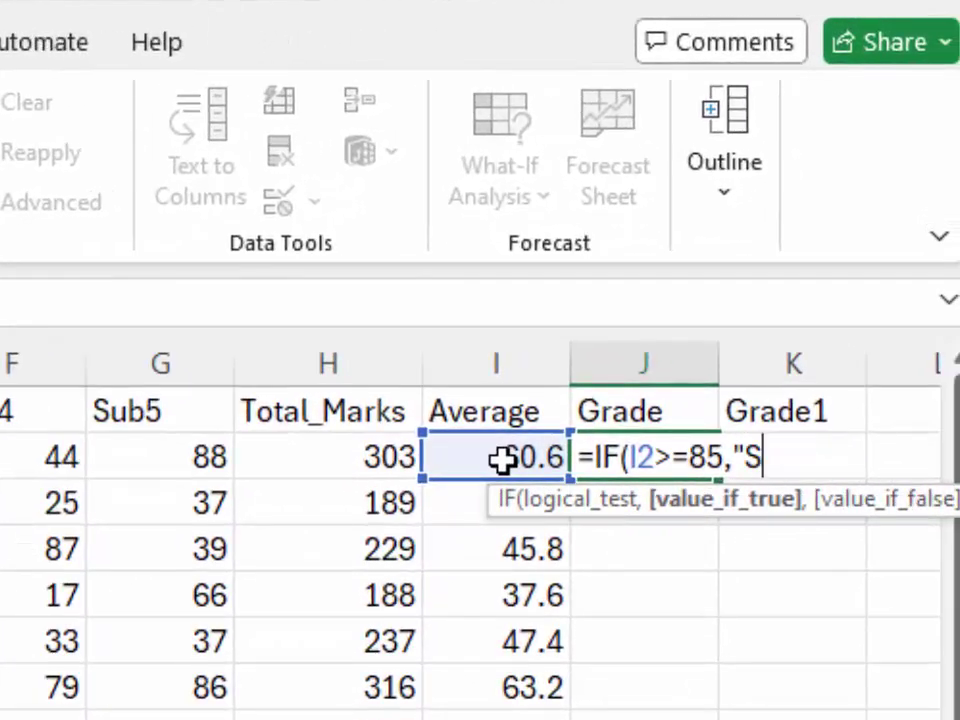
type("\",i")
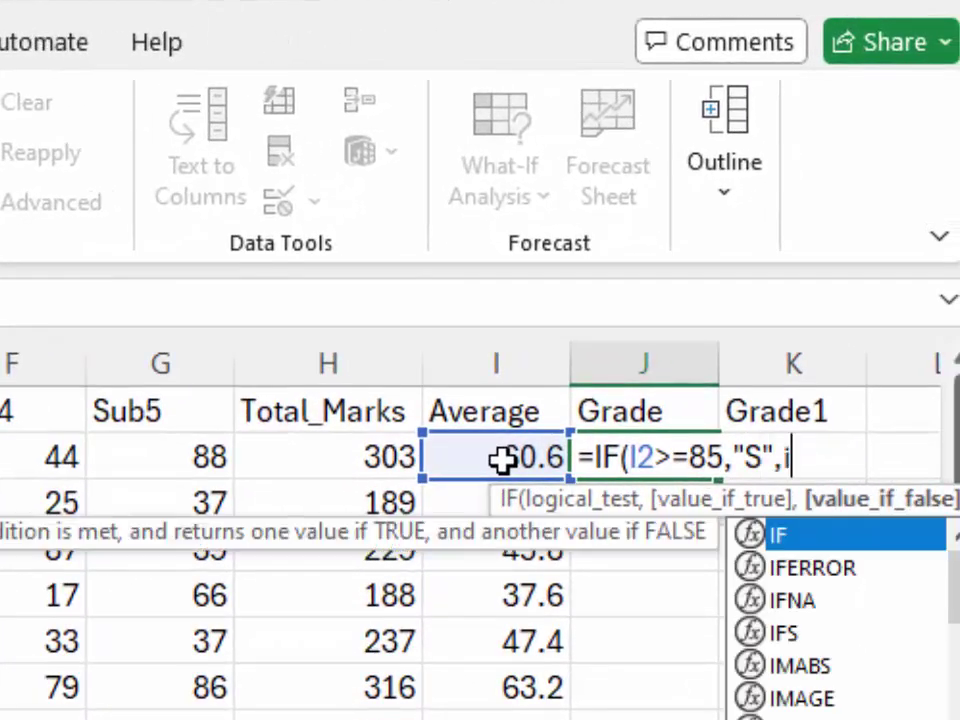
type("f")
key("Tab")
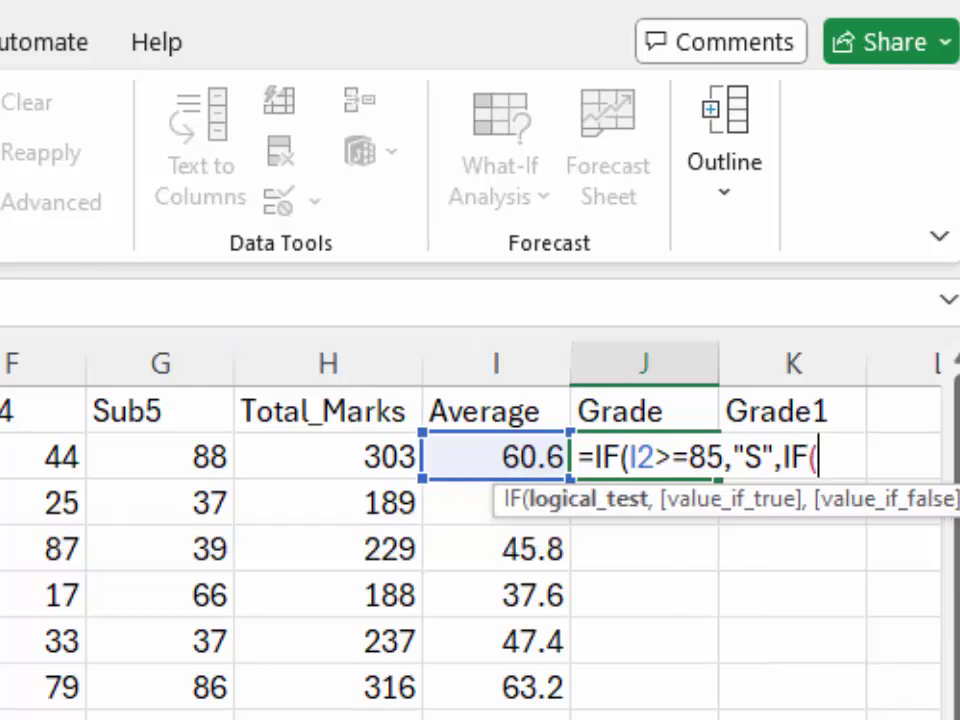
left_click(498, 457)
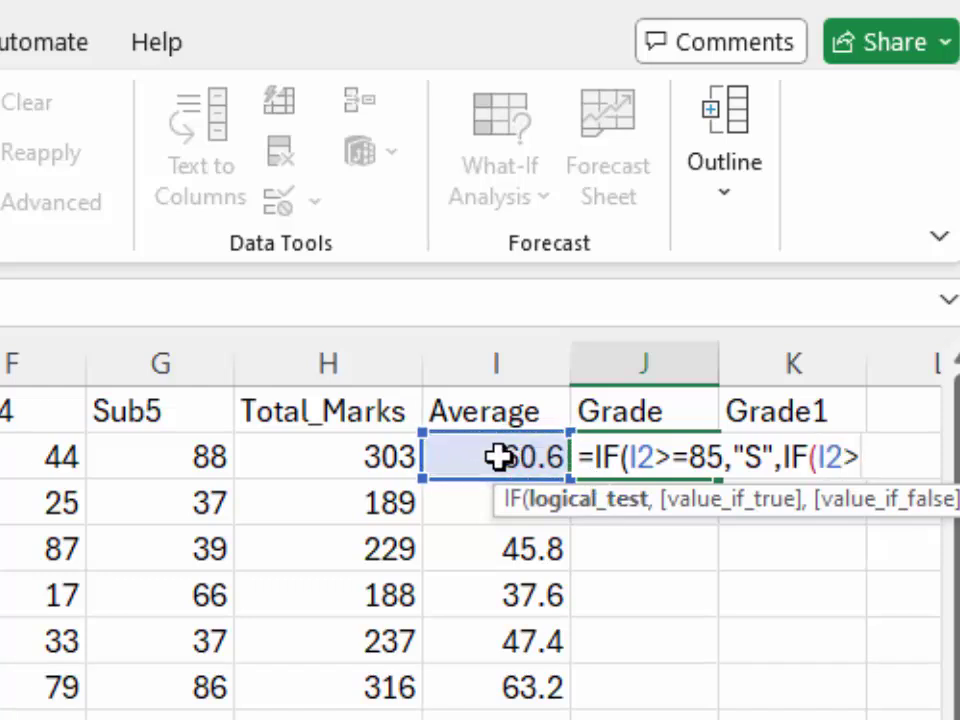
type("=75")
type(",")
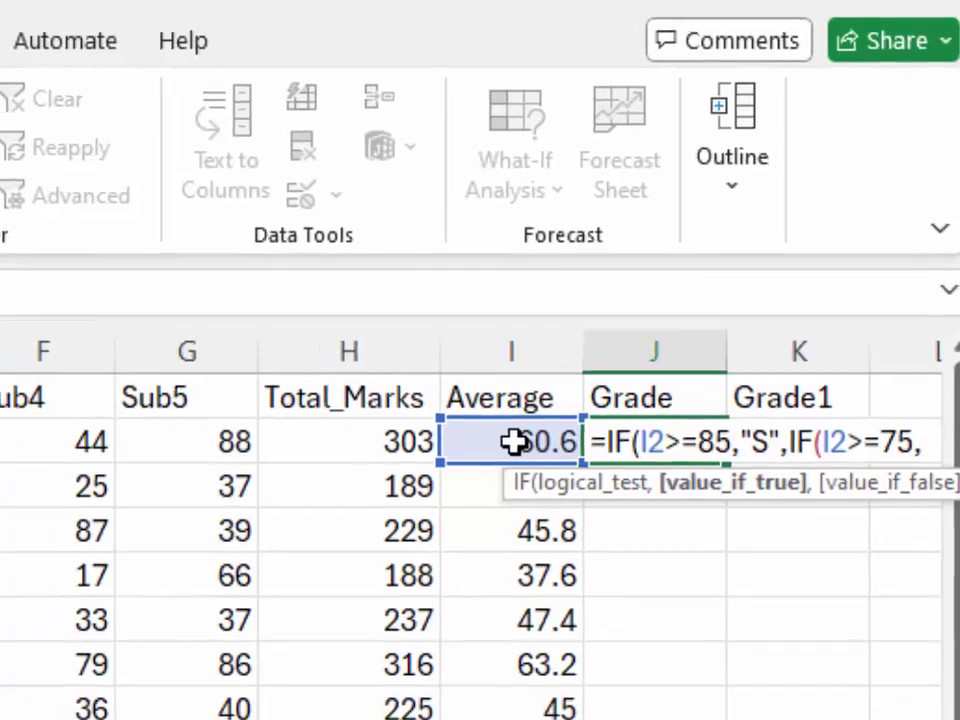
type("\"")
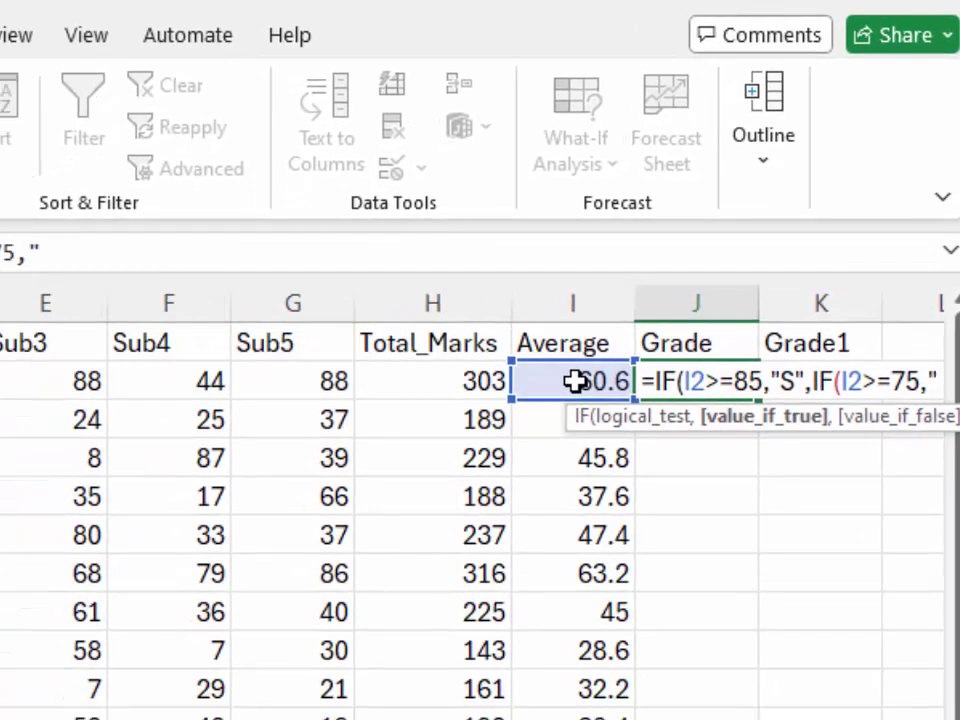
type("A")
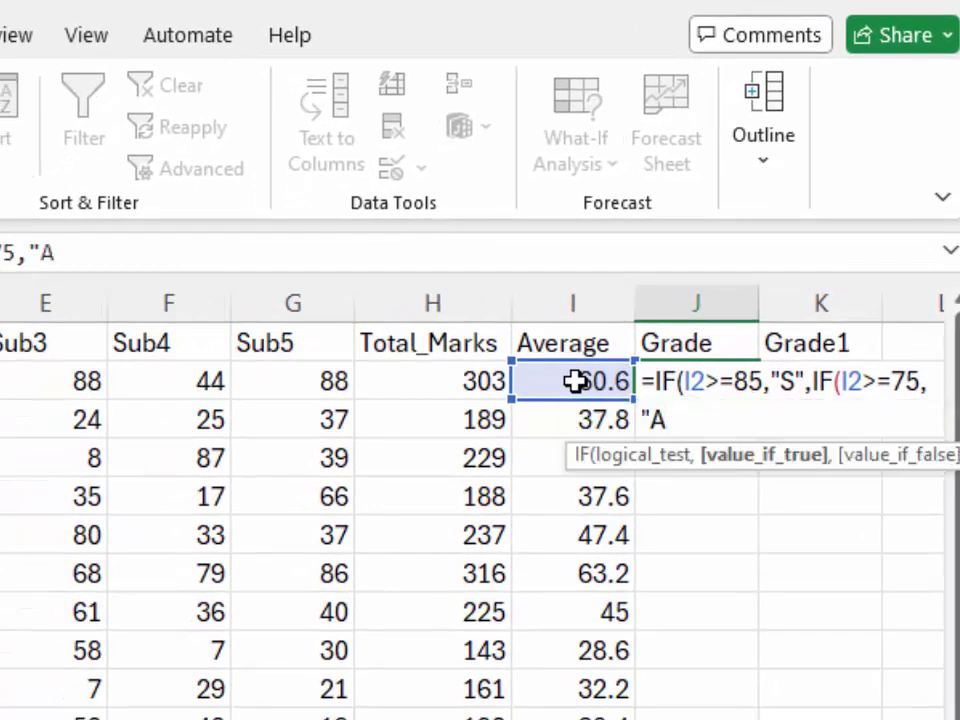
type("\",if")
Add the nested IF branches on I2 for grade B and grade C (55 and above).
key("Tab")
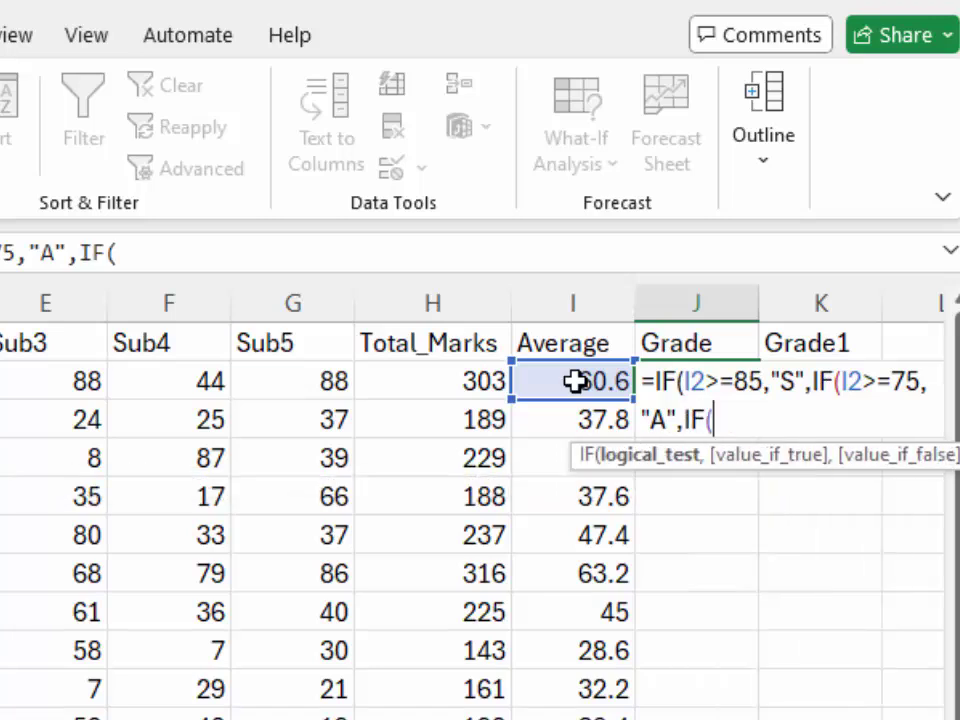
left_click(573, 380)
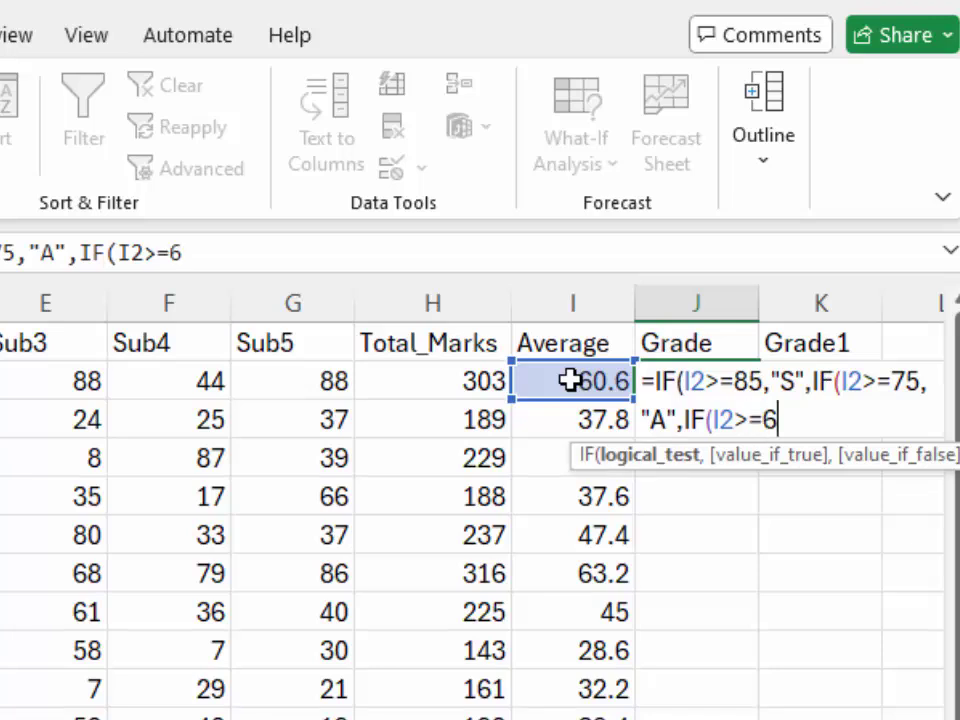
type("5,")
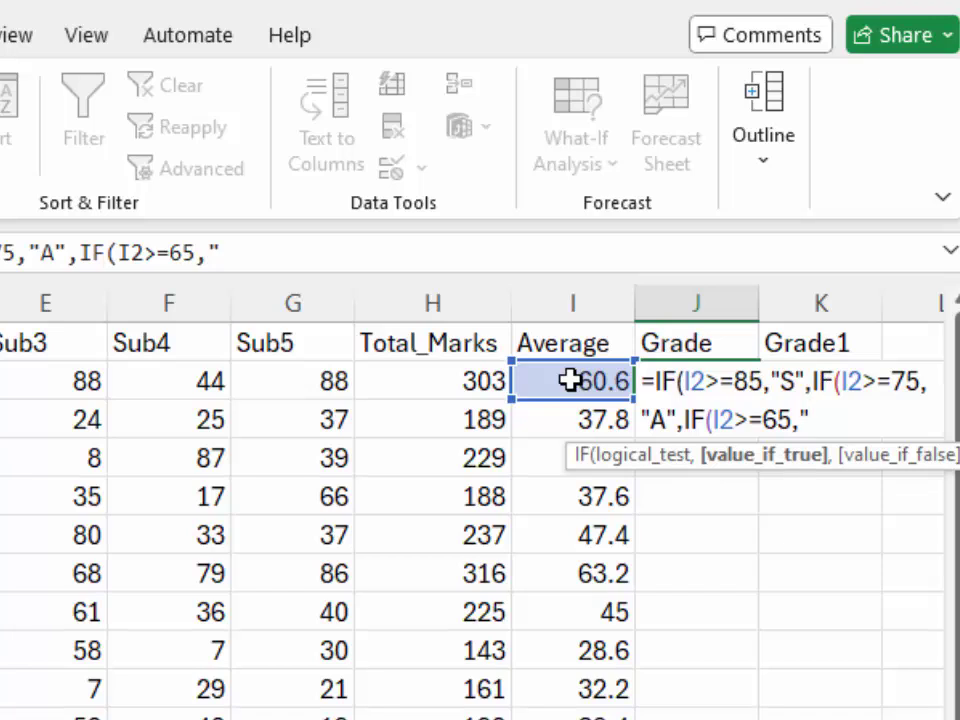
type("\"")
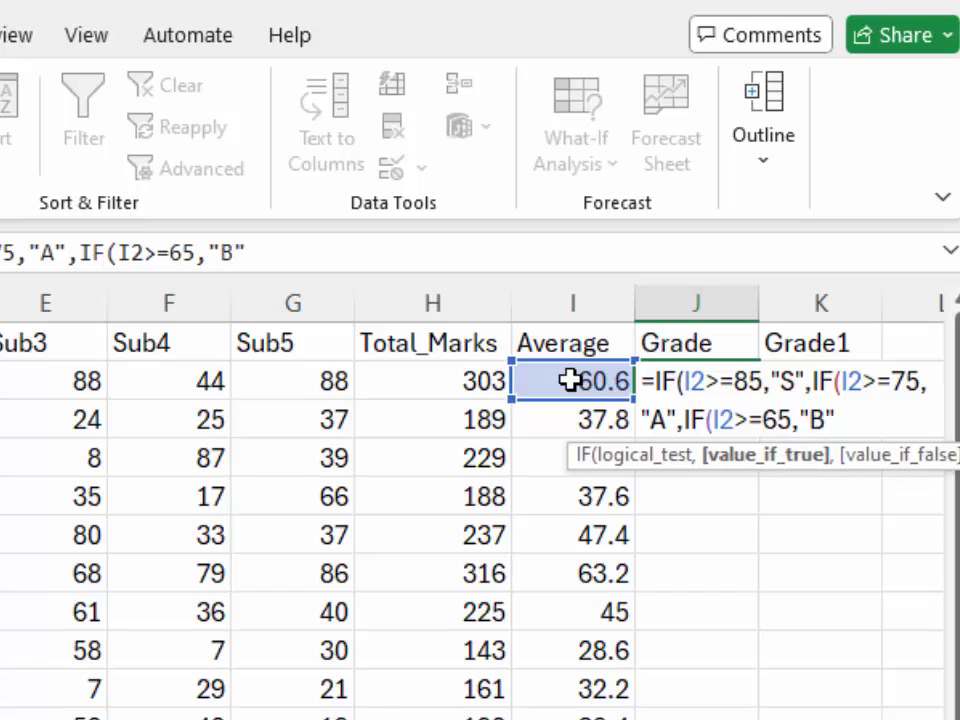
type(",if")
key("Tab")
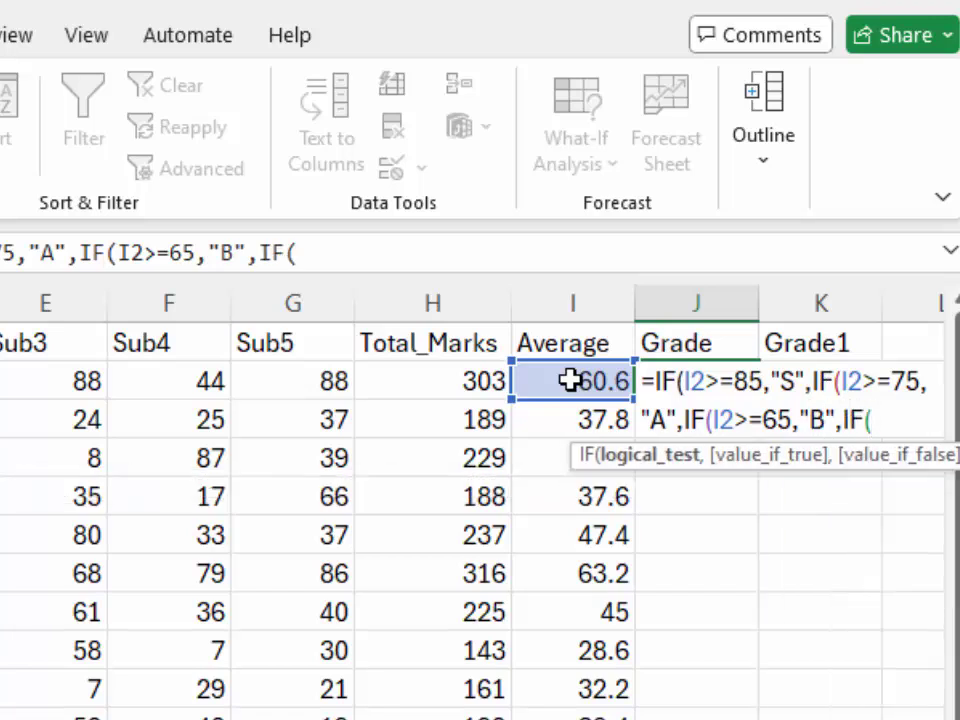
left_click(568, 380)
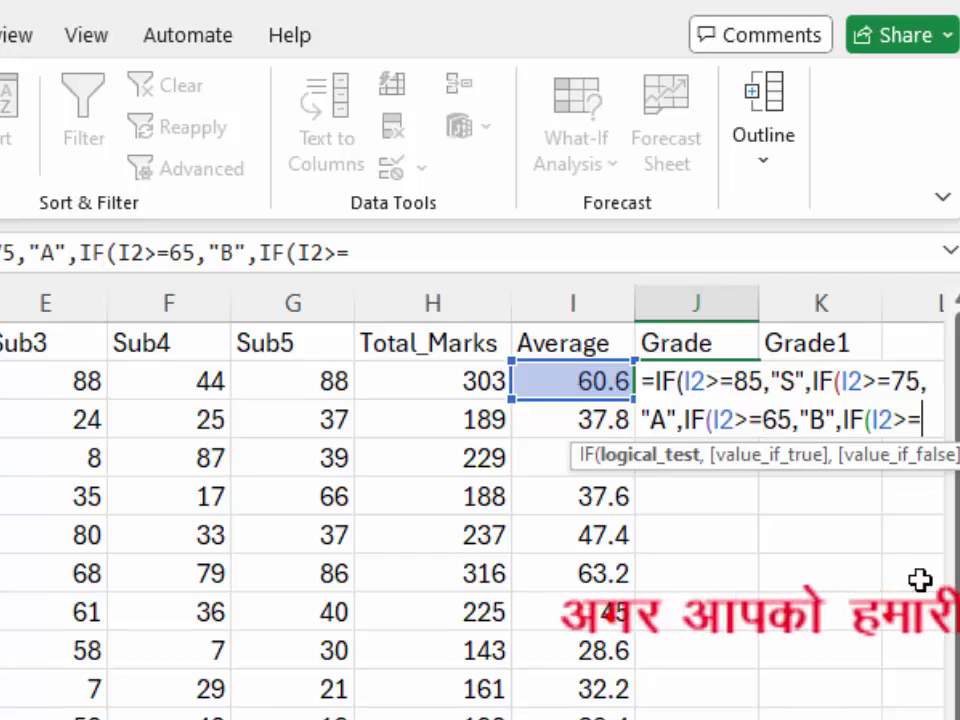
type("55,\"")
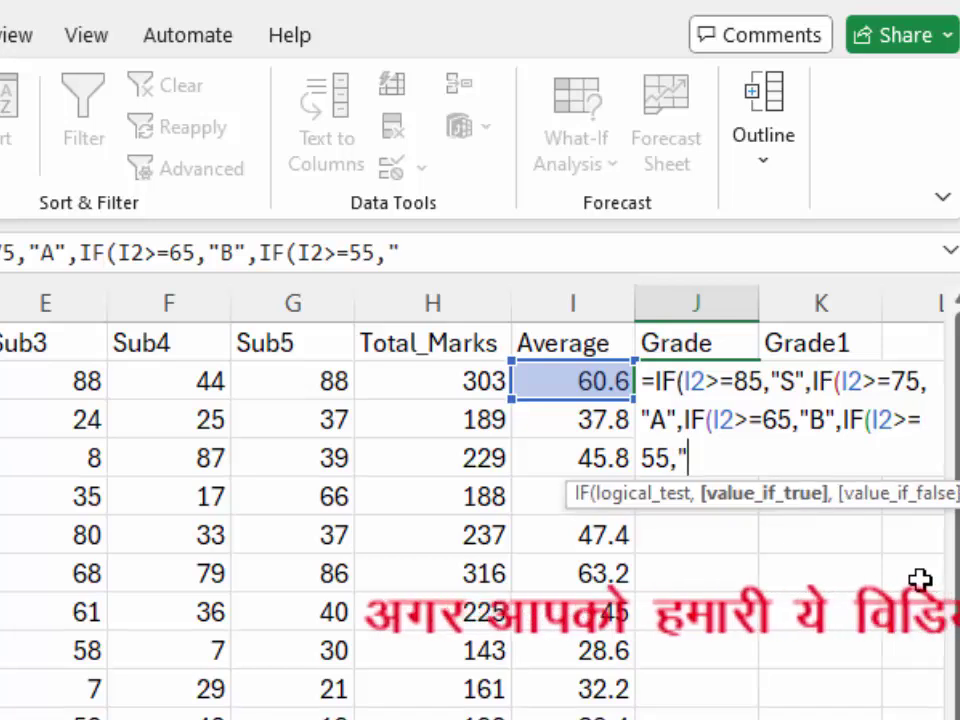
type("C\",")
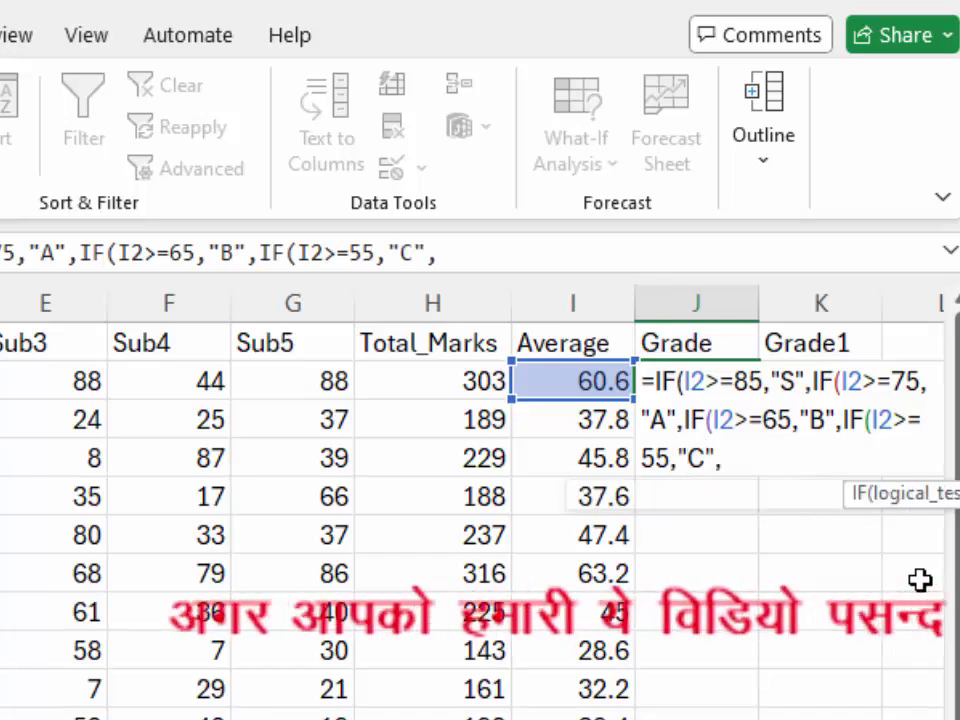
type("i")
Finish with I2>=50 giving "D", otherwise "Failed", close all brackets and commit.
key("Tab")
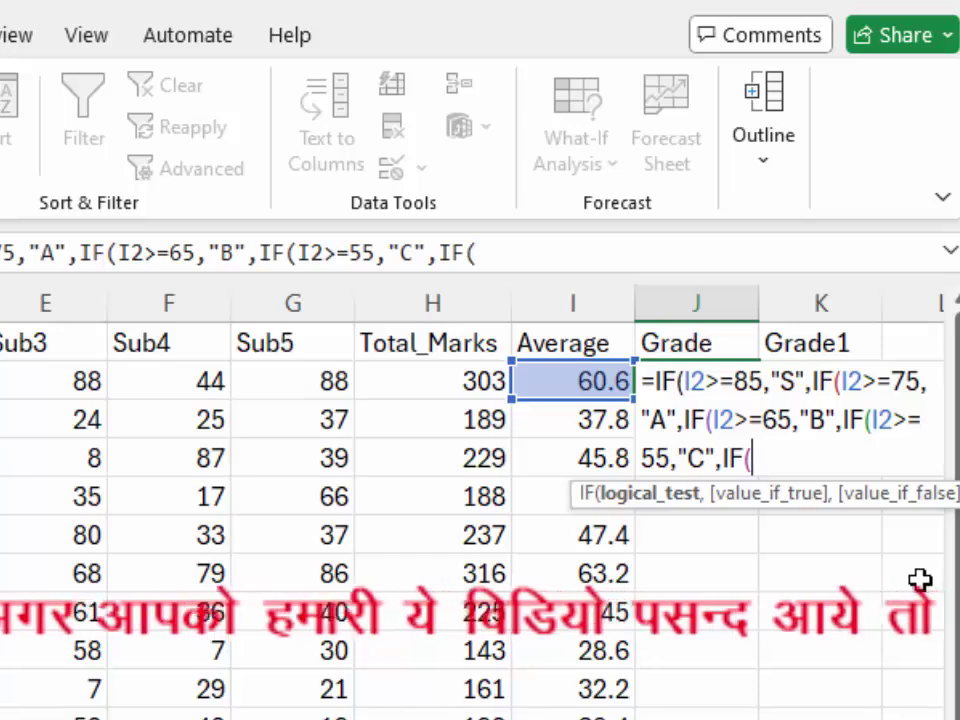
left_click(568, 379)
type(">")
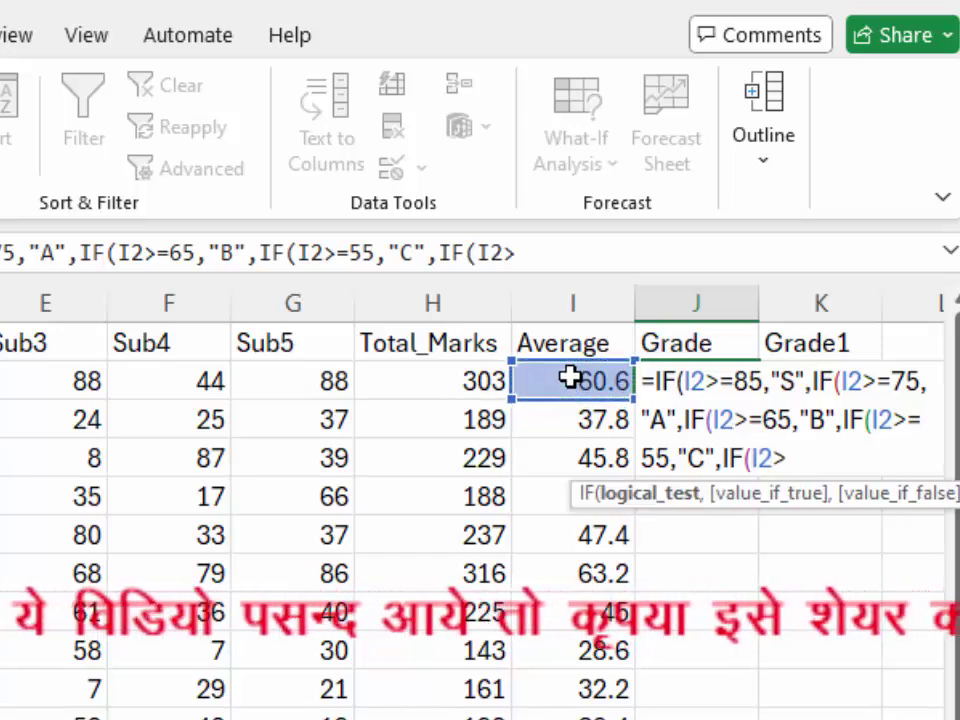
type("=")
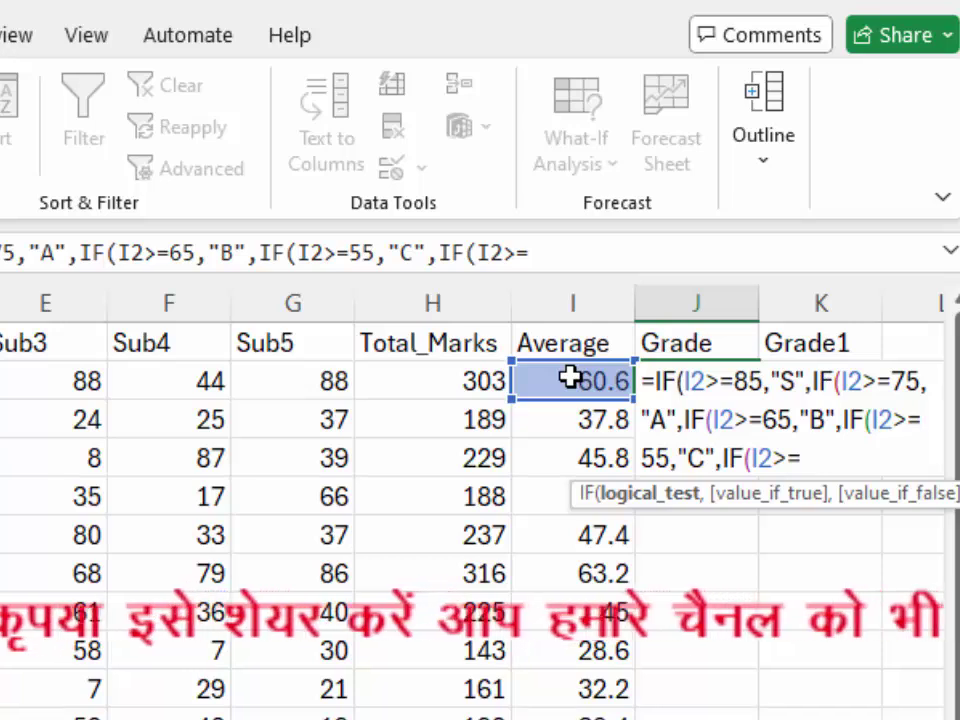
type("50,,")
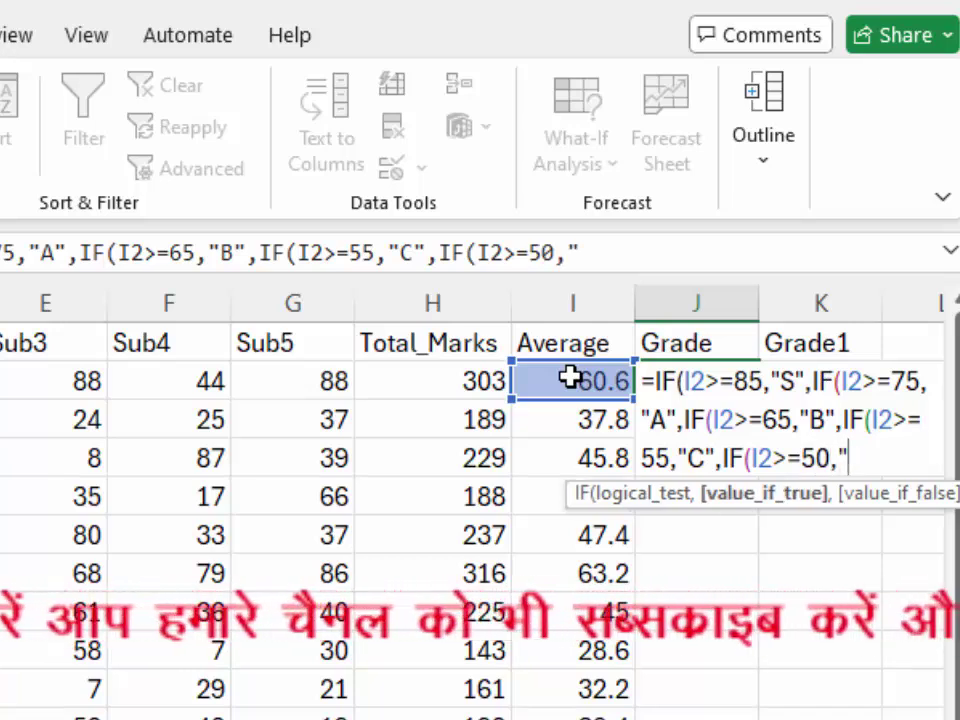
type("D\",")
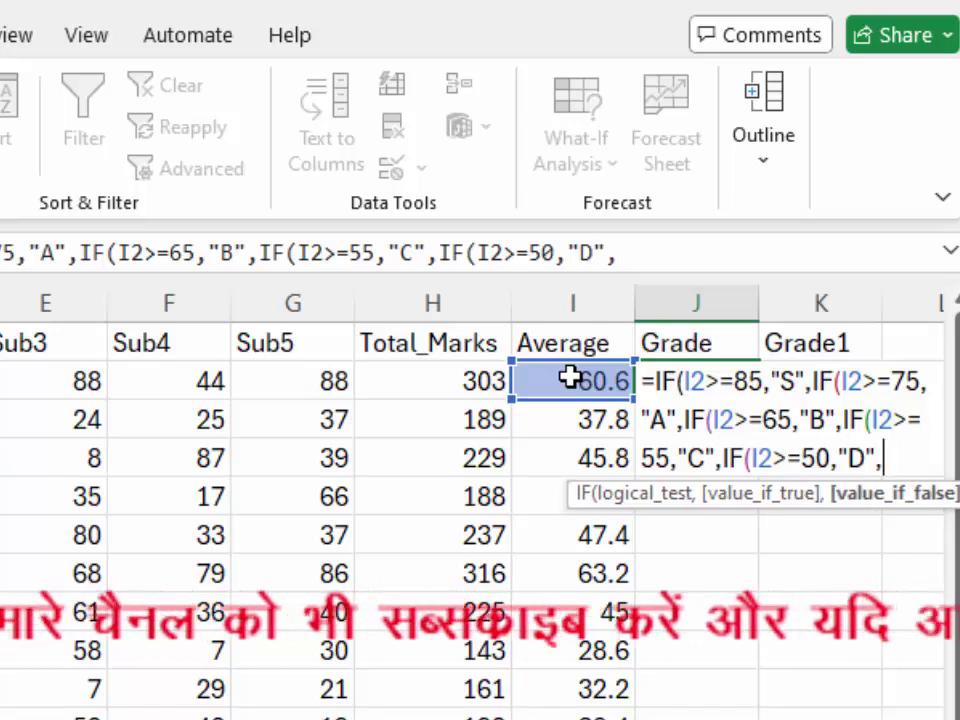
type("\"Fa")
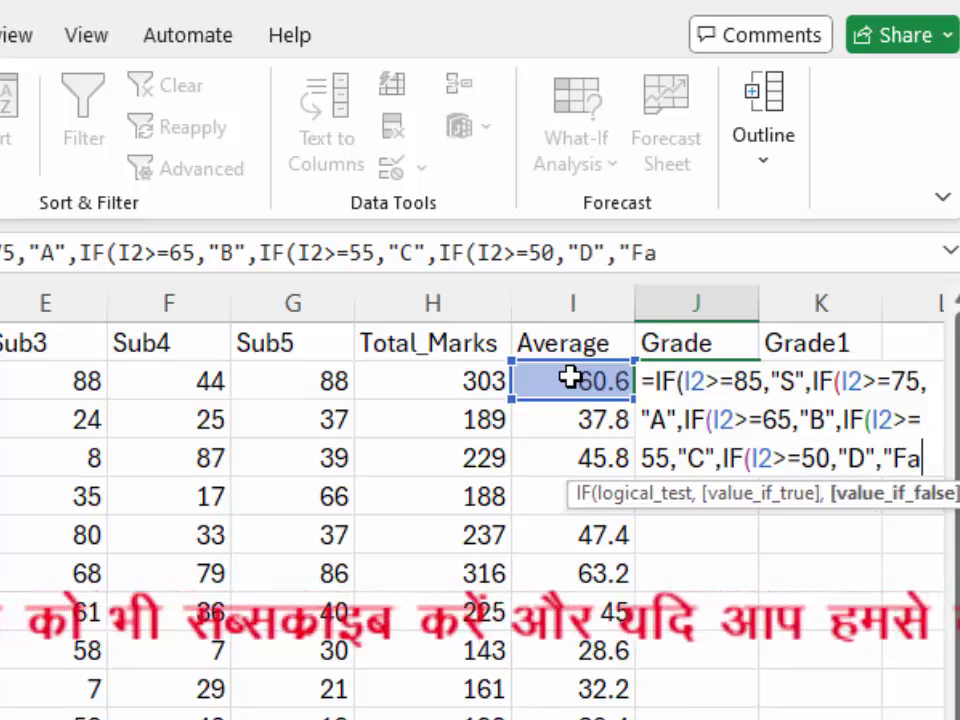
type("iled")
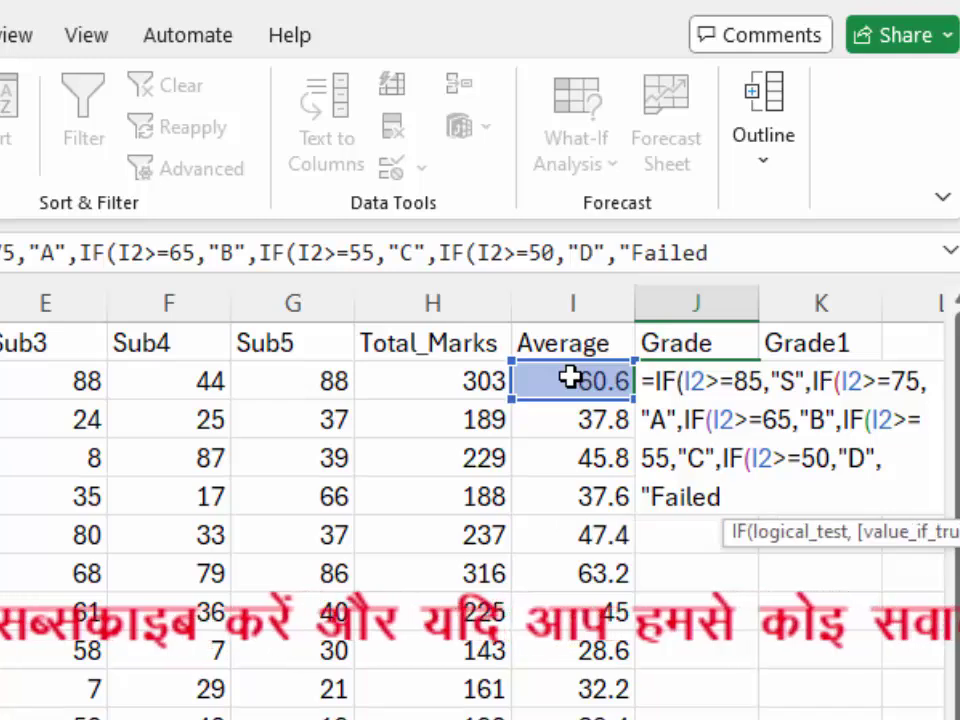
type("\"))))))")
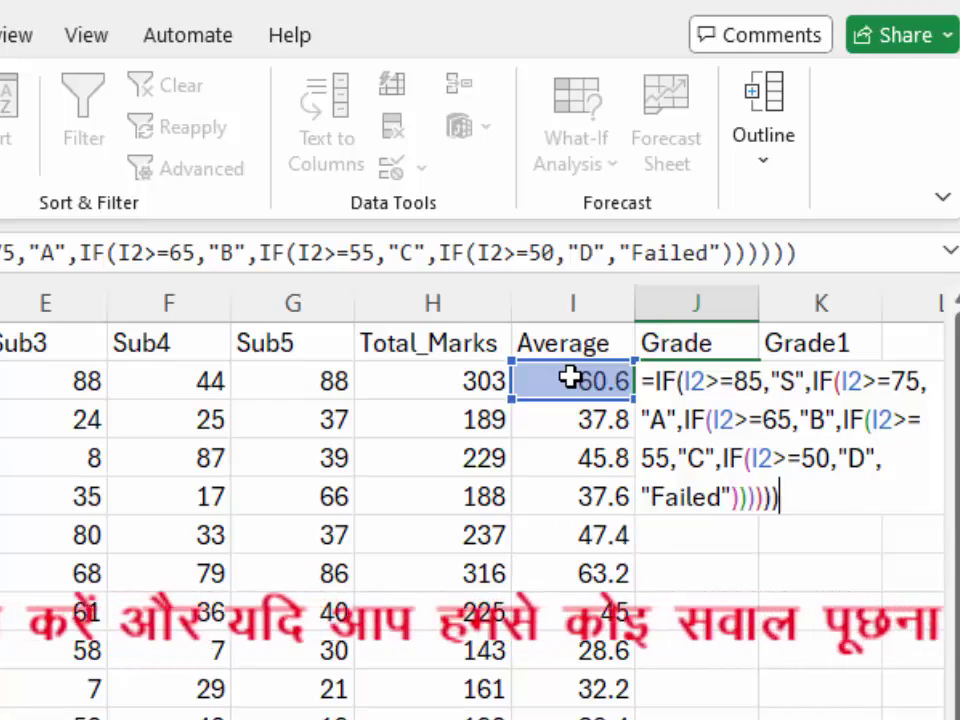
key("Return")
key("Return")
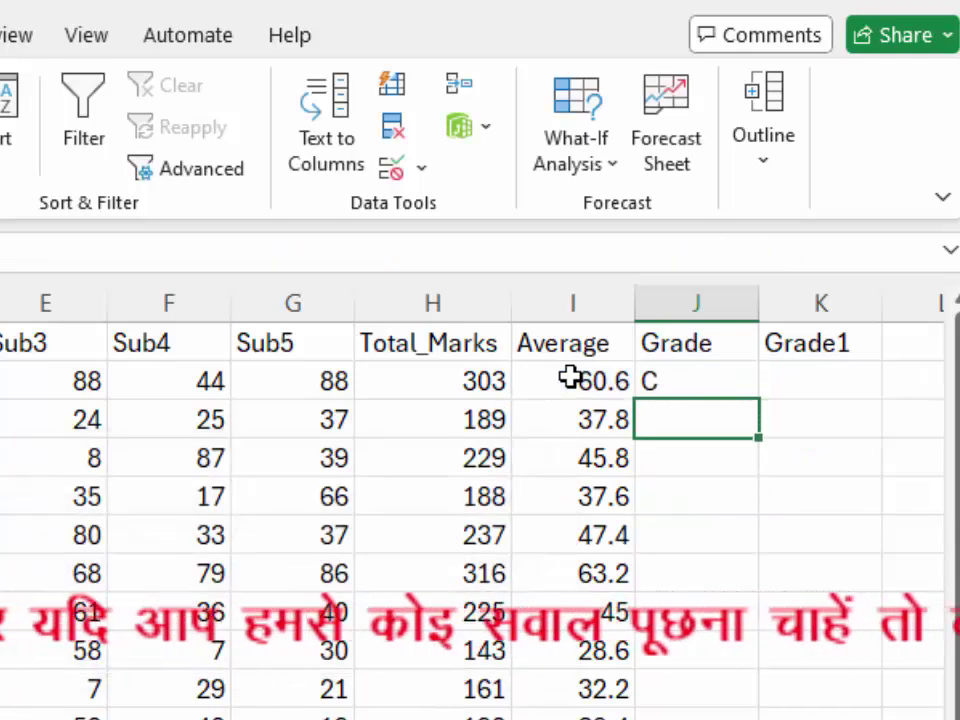
Copy J2's grade formula down to J11, then select K2 in the Grade1 column.
left_click(724, 387)
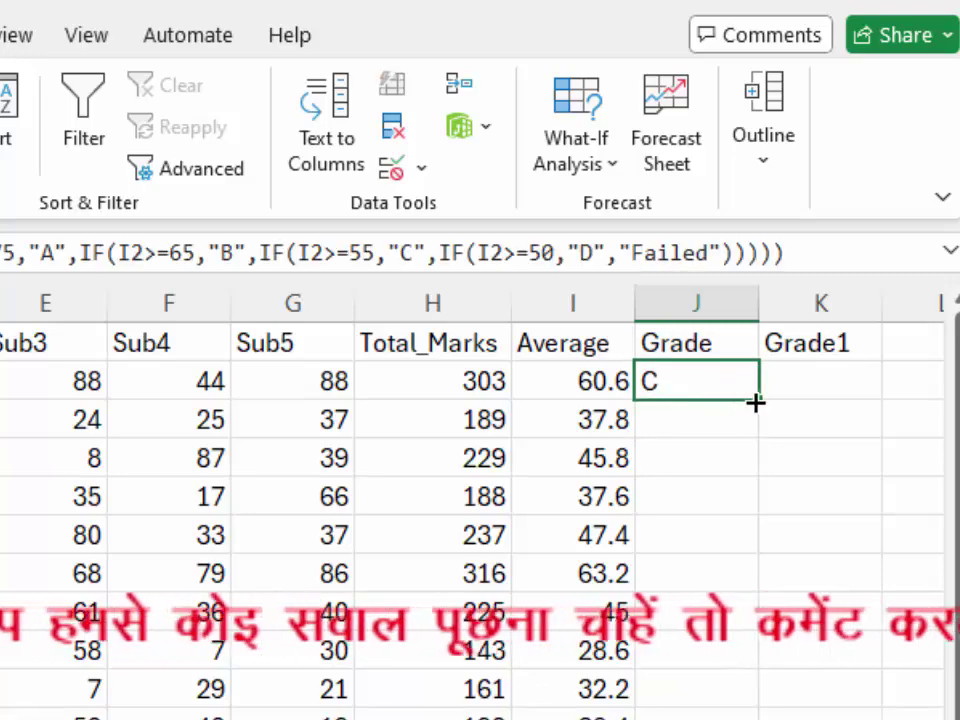
double_click(756, 400)
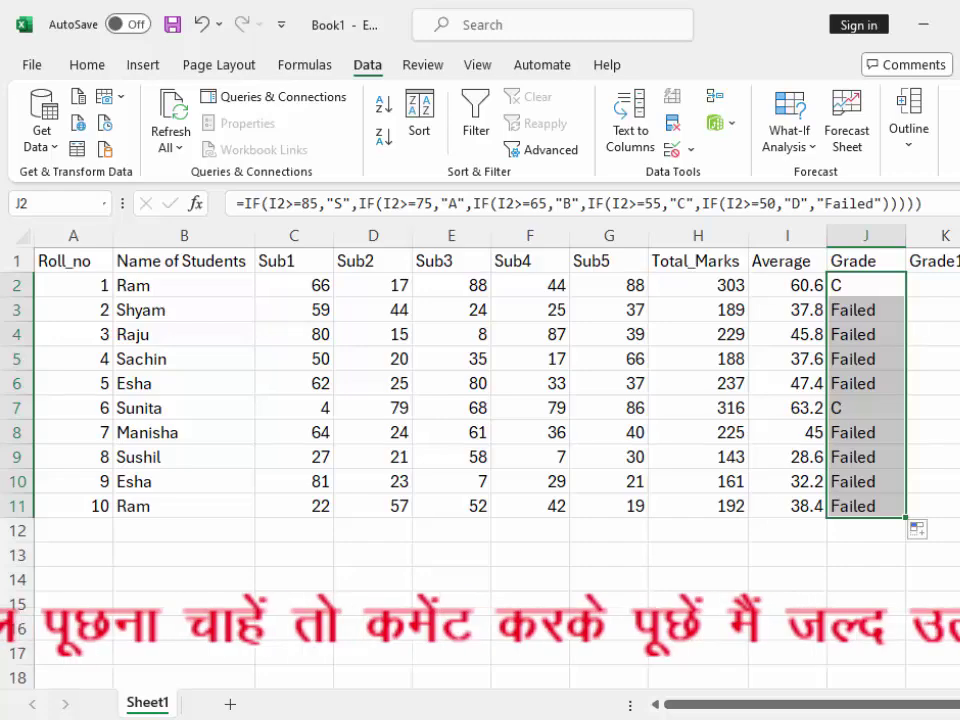
left_click(924, 300)
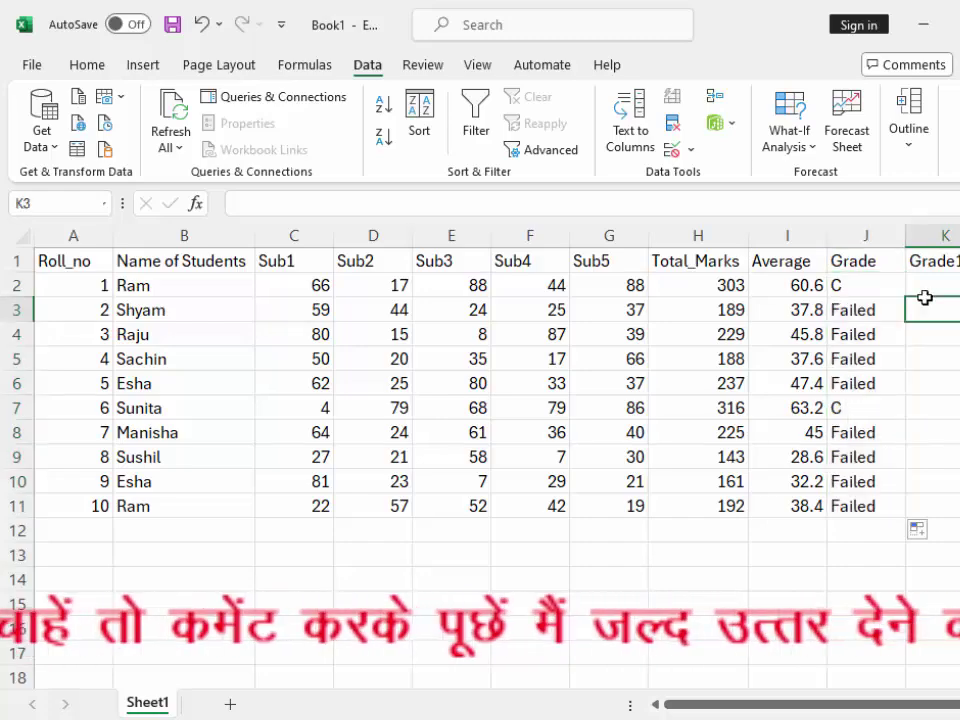
left_click(928, 285)
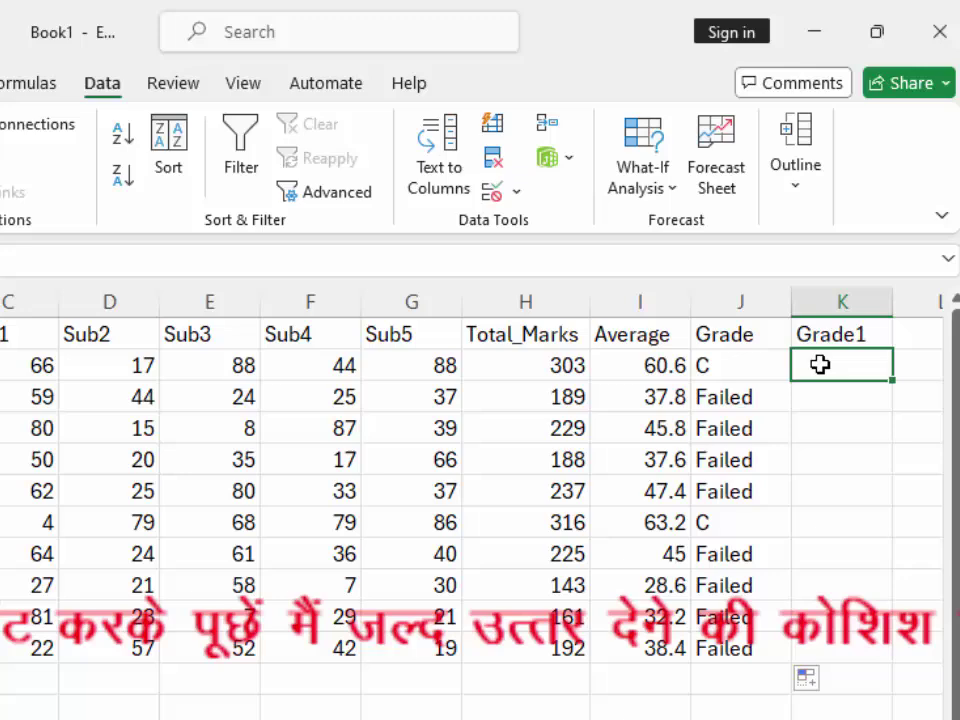
Start a SWITCH formula in K2, then select the Grade1 cells K2:K11 and K2.
type("=")
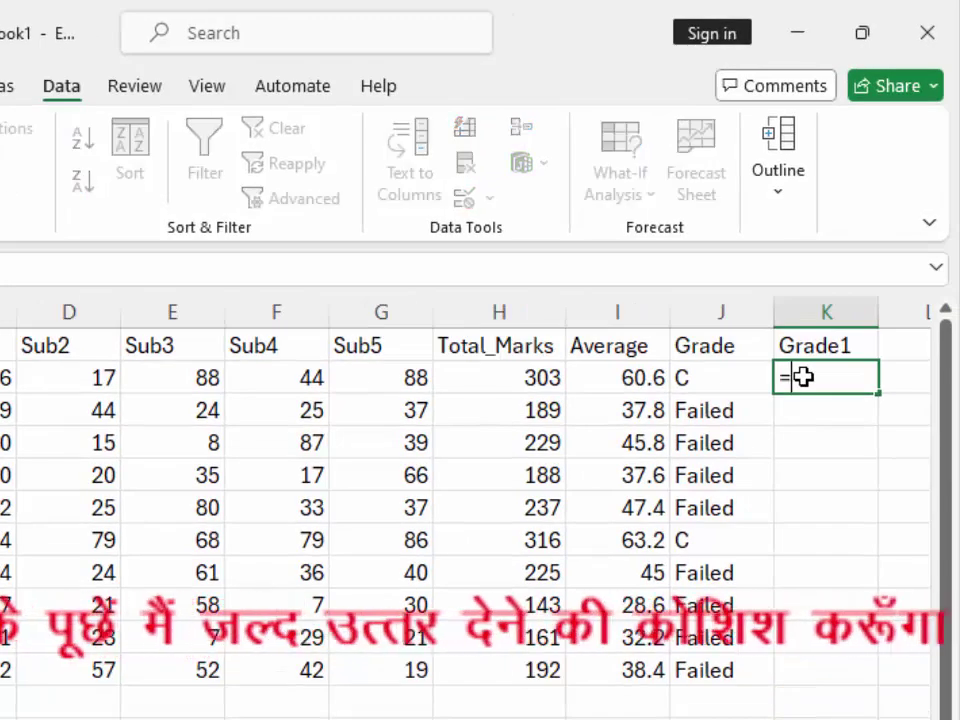
type("sw")
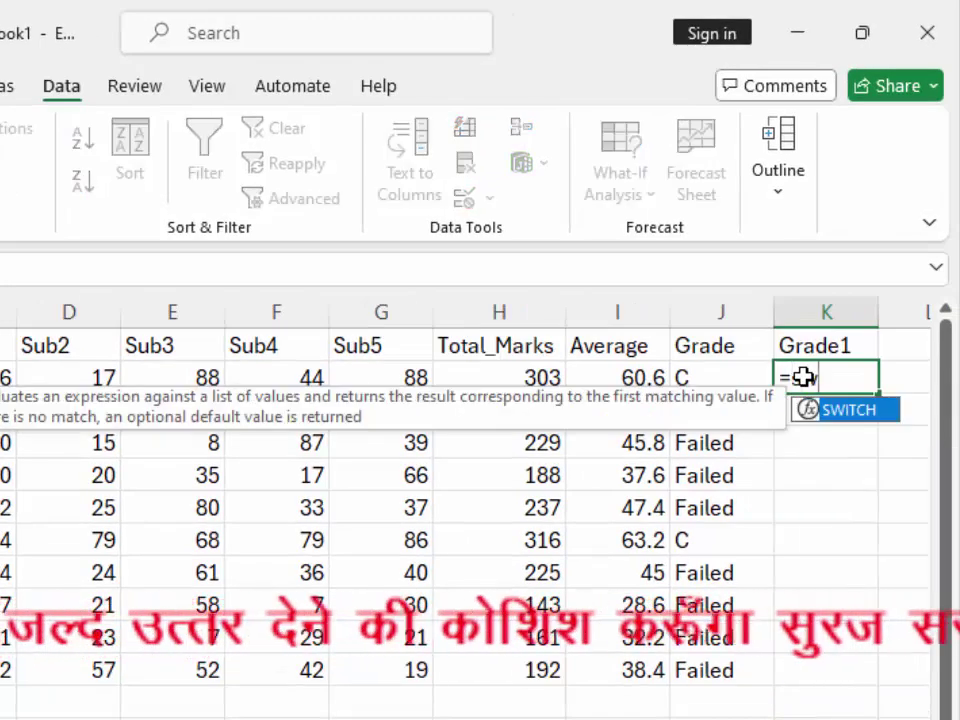
key("Tab")
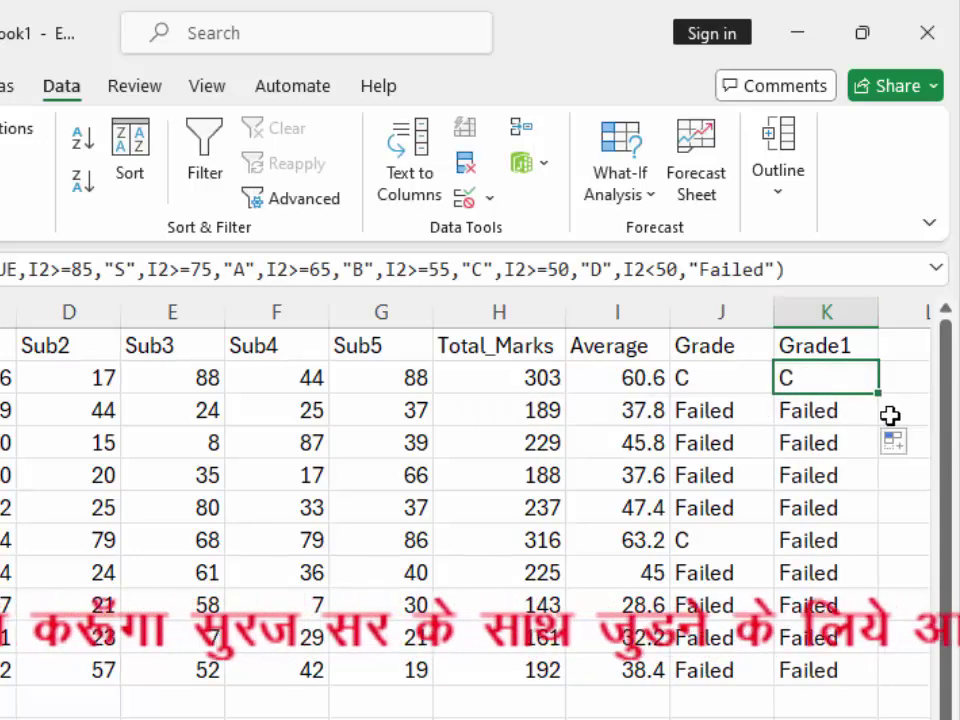
left_click_drag(860, 380, 851, 679)
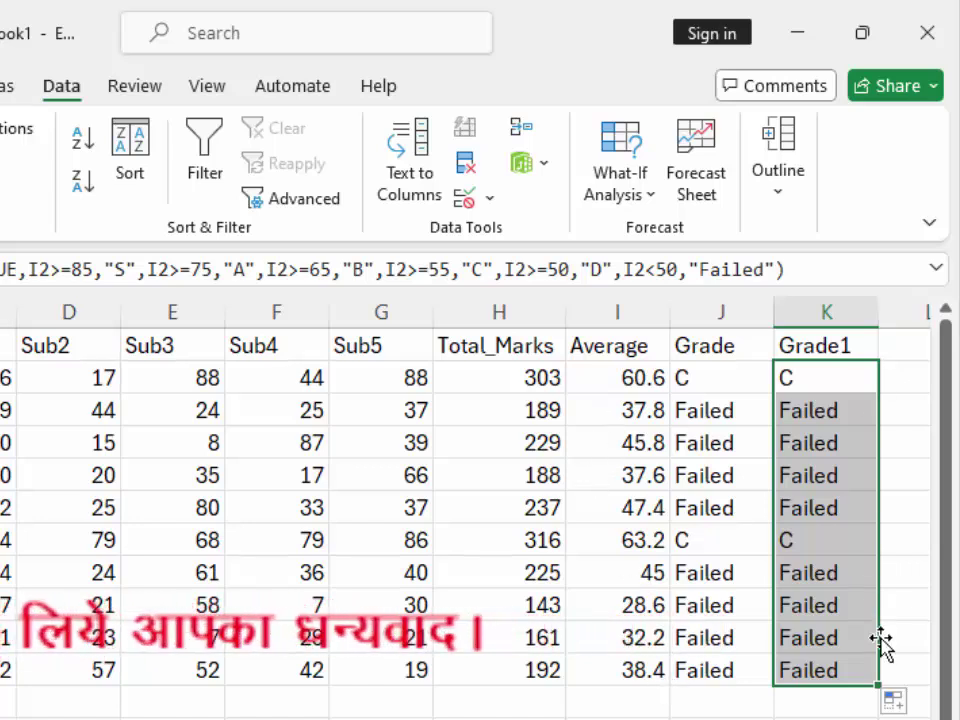
left_click(803, 373)
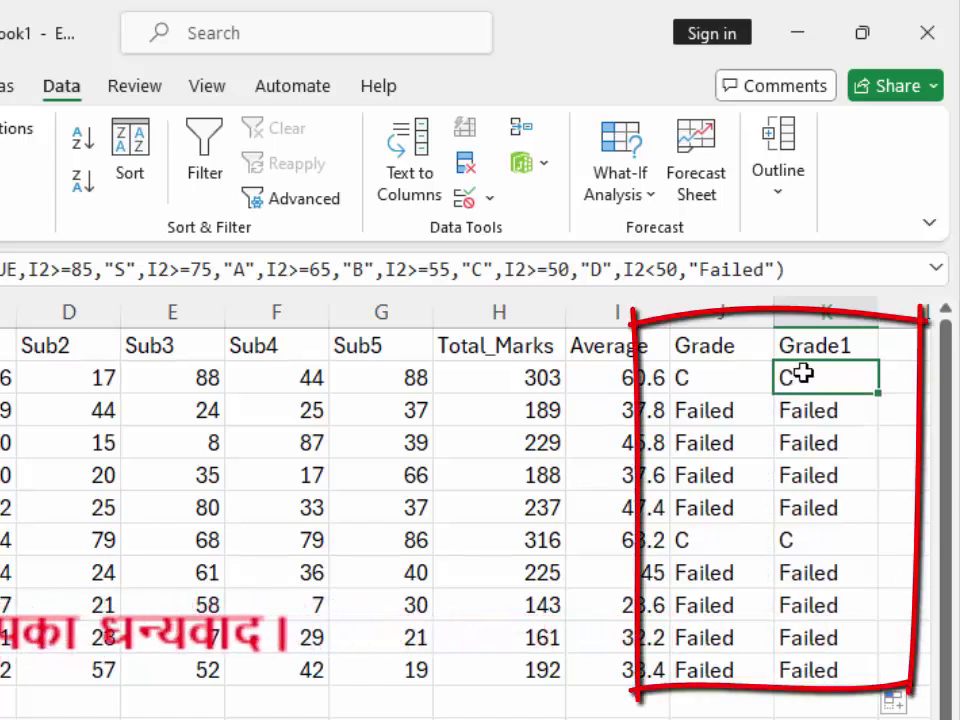
Erase K2's existing formula and restart it with the SWITCH function.
double_click(803, 373)
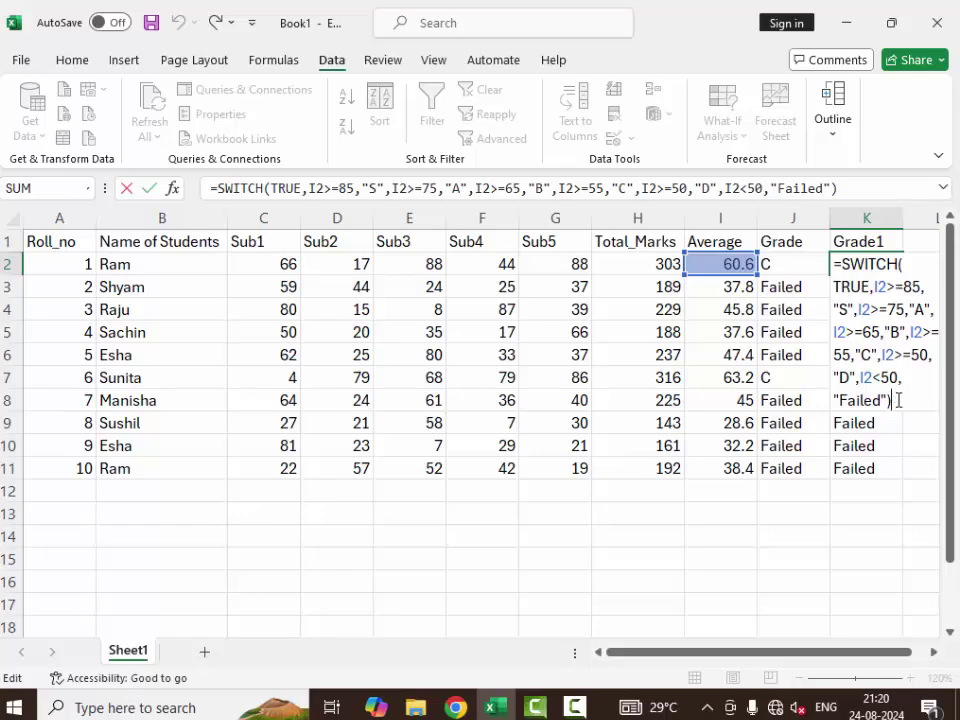
left_click_drag(878, 397, 830, 264)
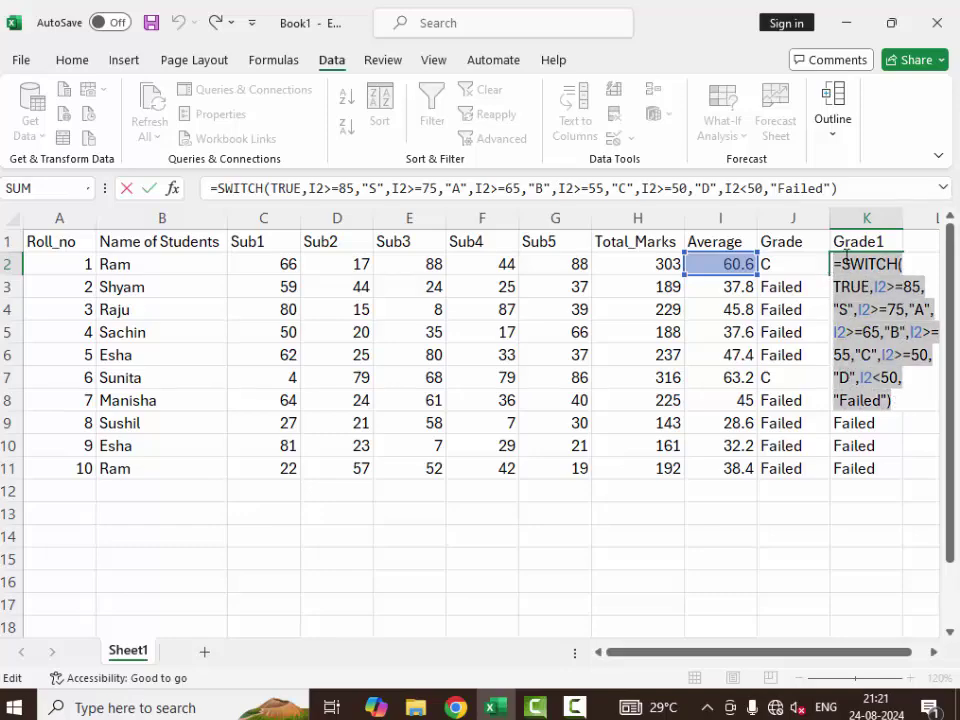
key("Delete")
type("=")
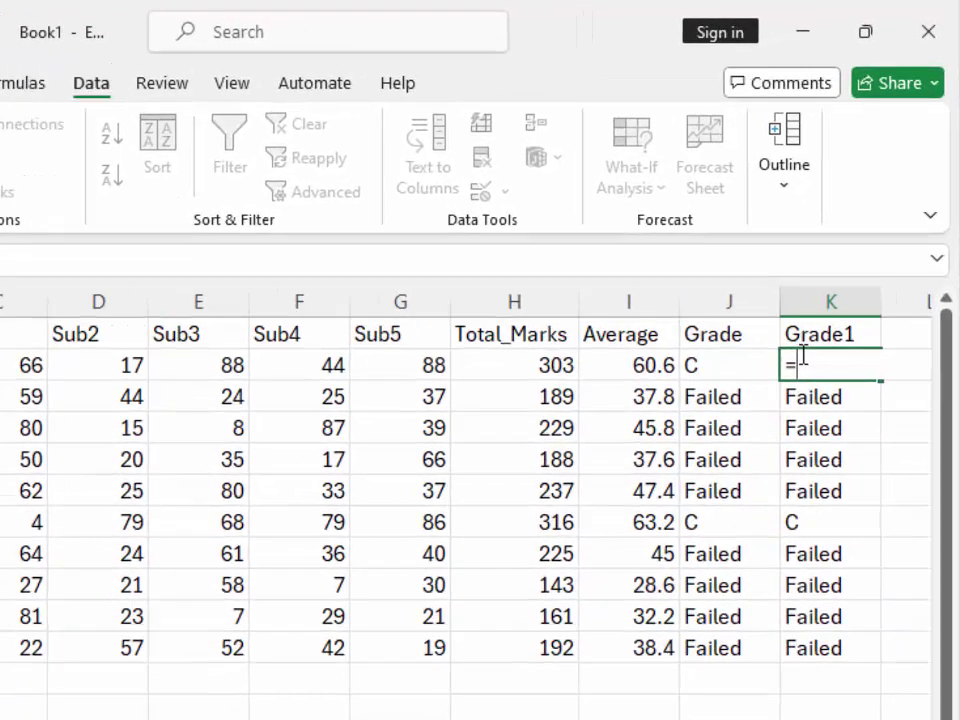
type("sw")
key("Tab")
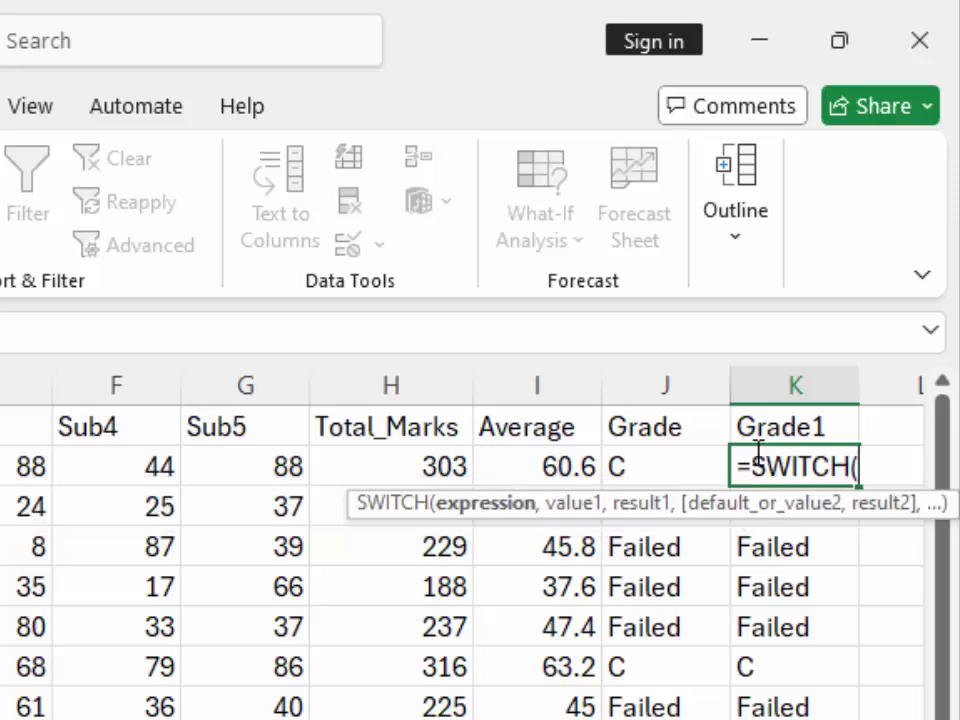
Enter the arguments TRUE, I2>=85 "S", I2>=75 "A", and begin I2>=65.
type("Tr")
type("ue")
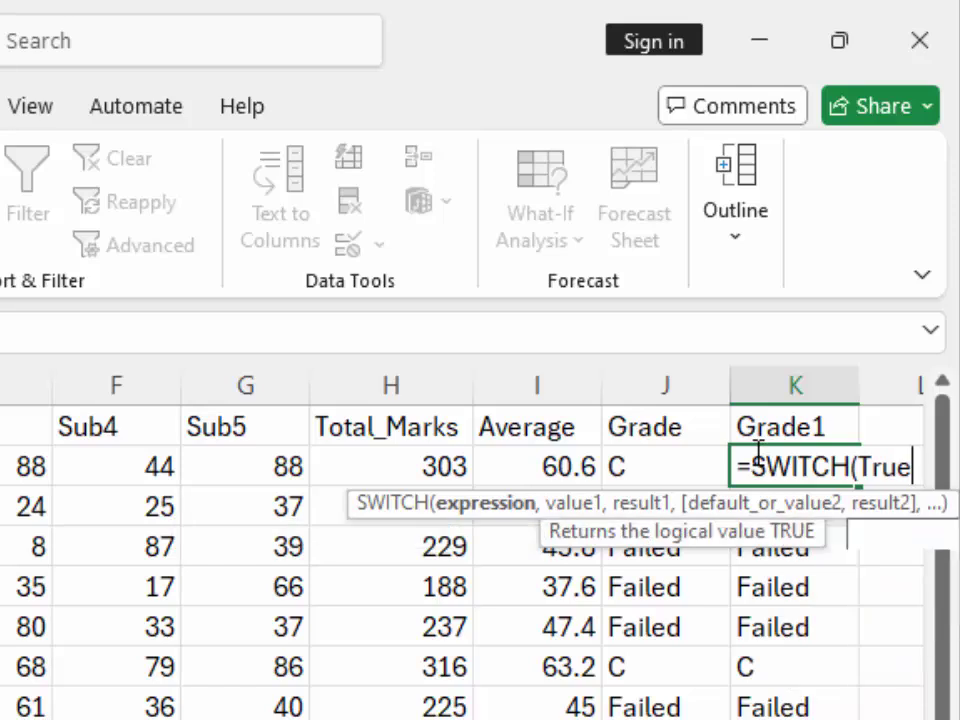
type(",")
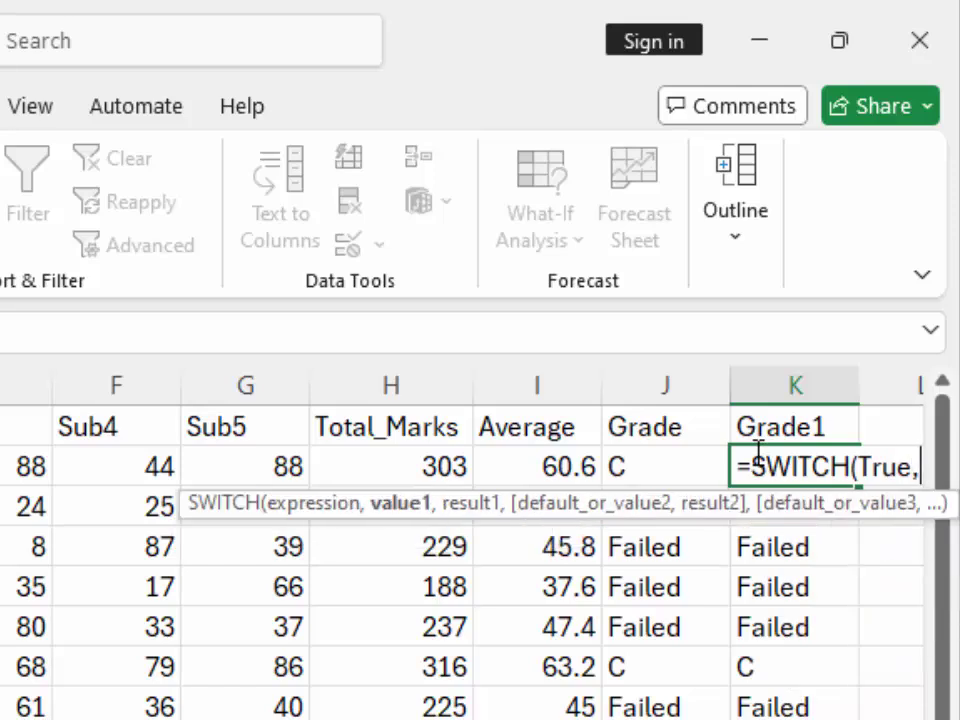
left_click(570, 466)
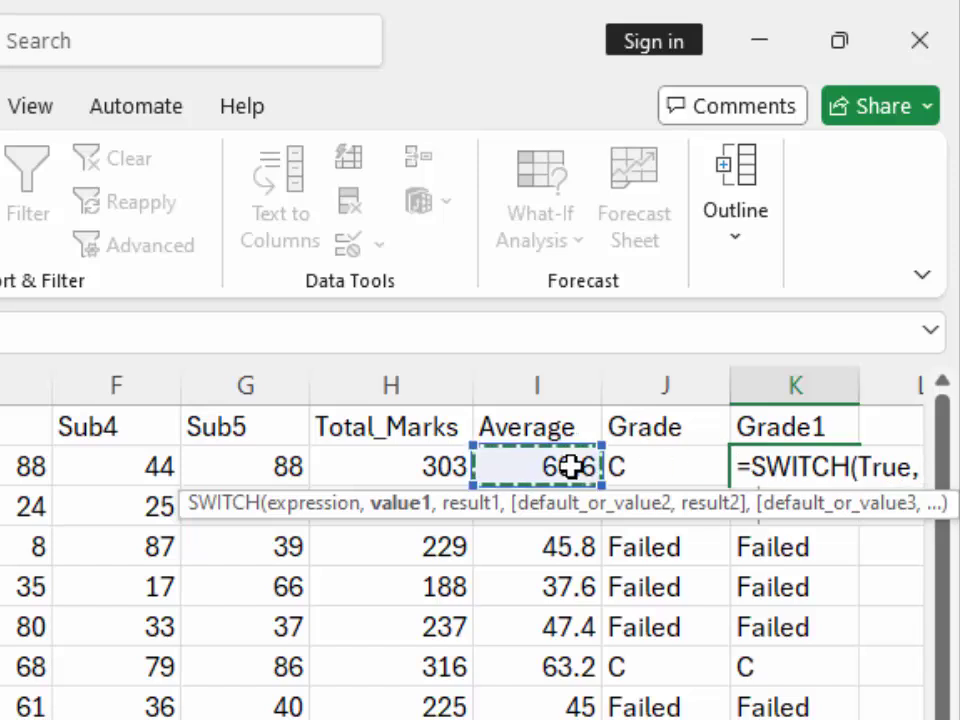
type(">=")
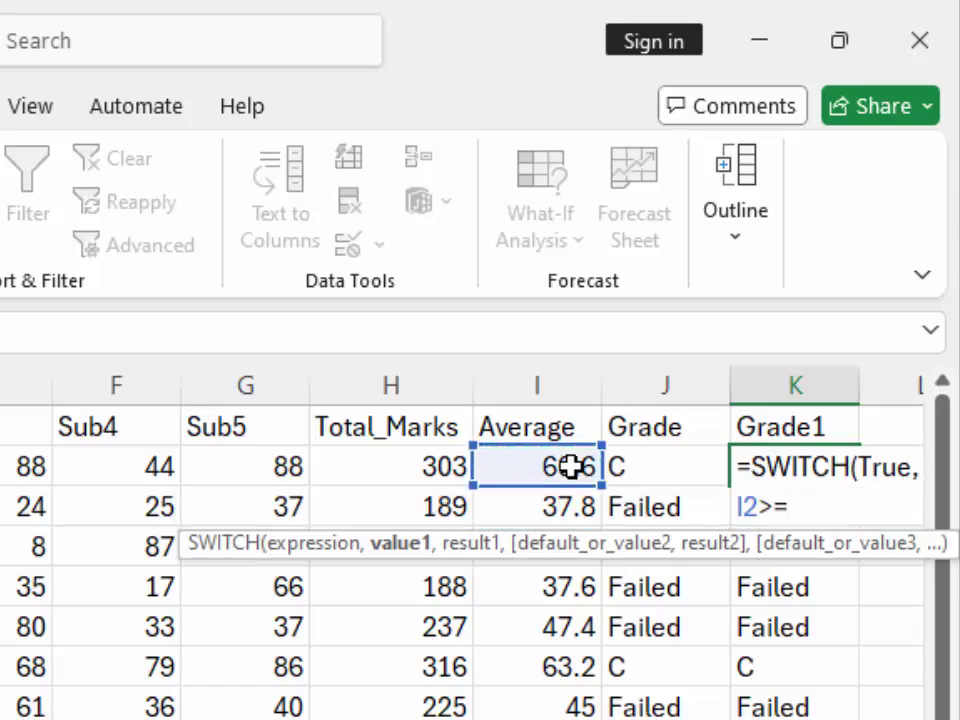
type("85,\"")
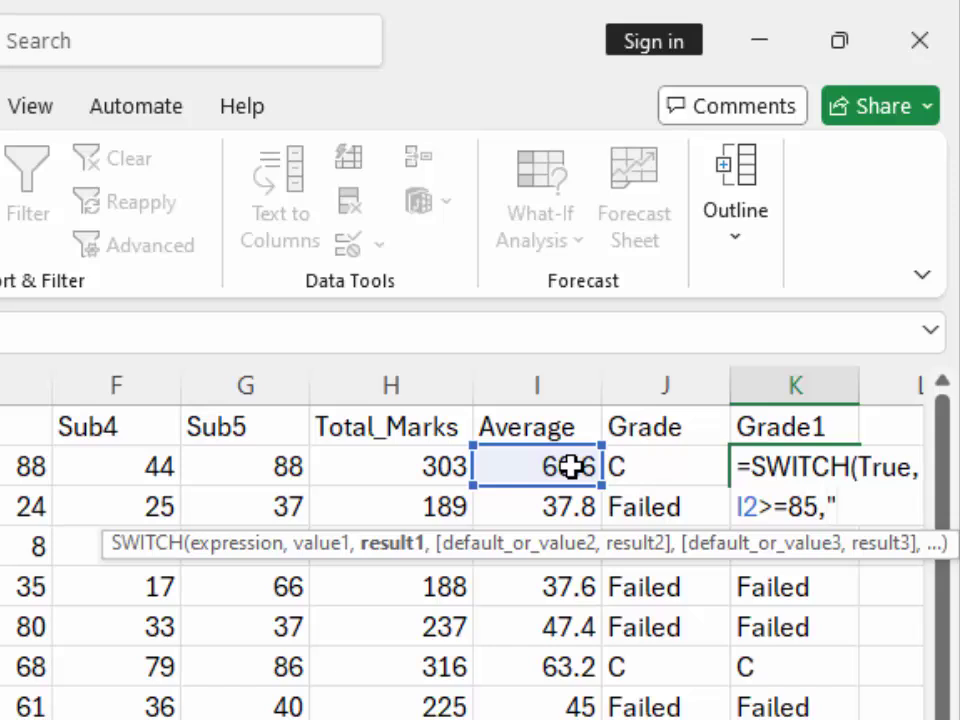
type("S\",")
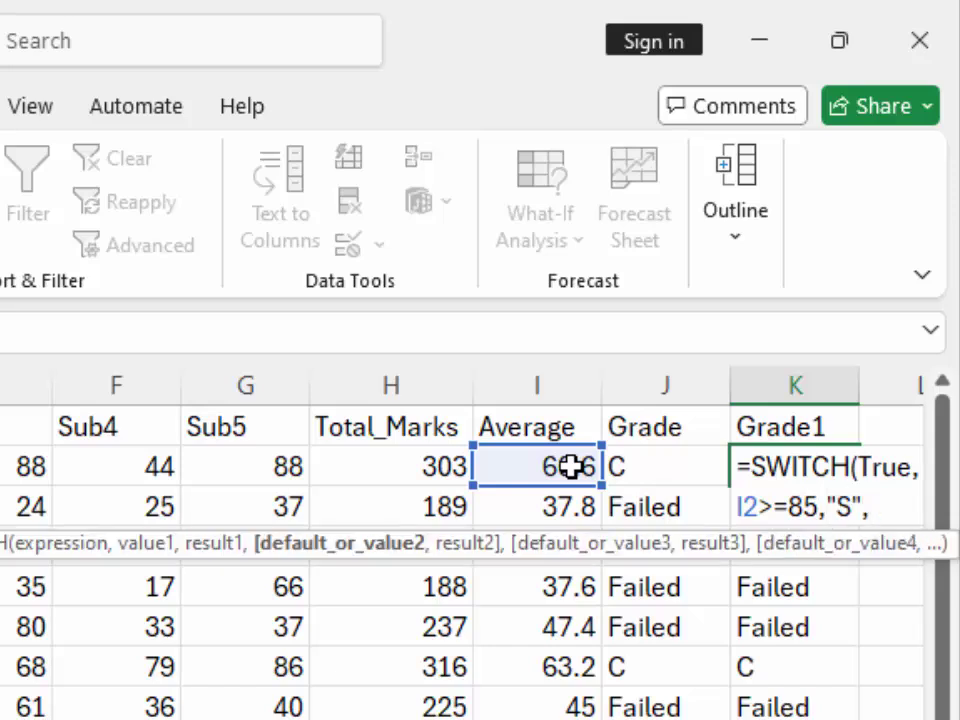
left_click(569, 466)
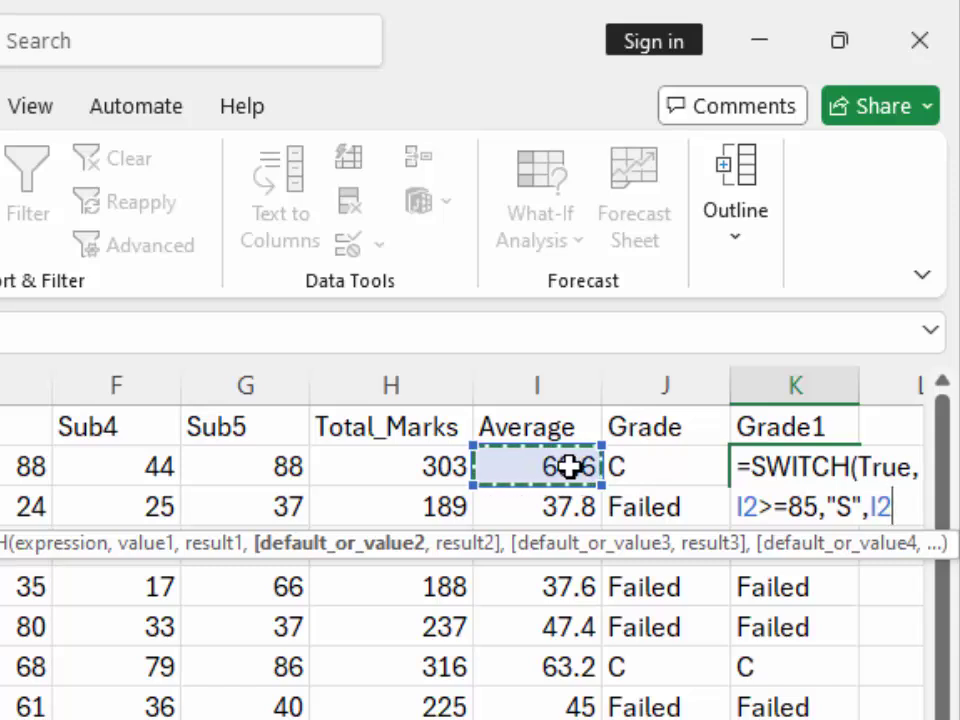
type(">=75")
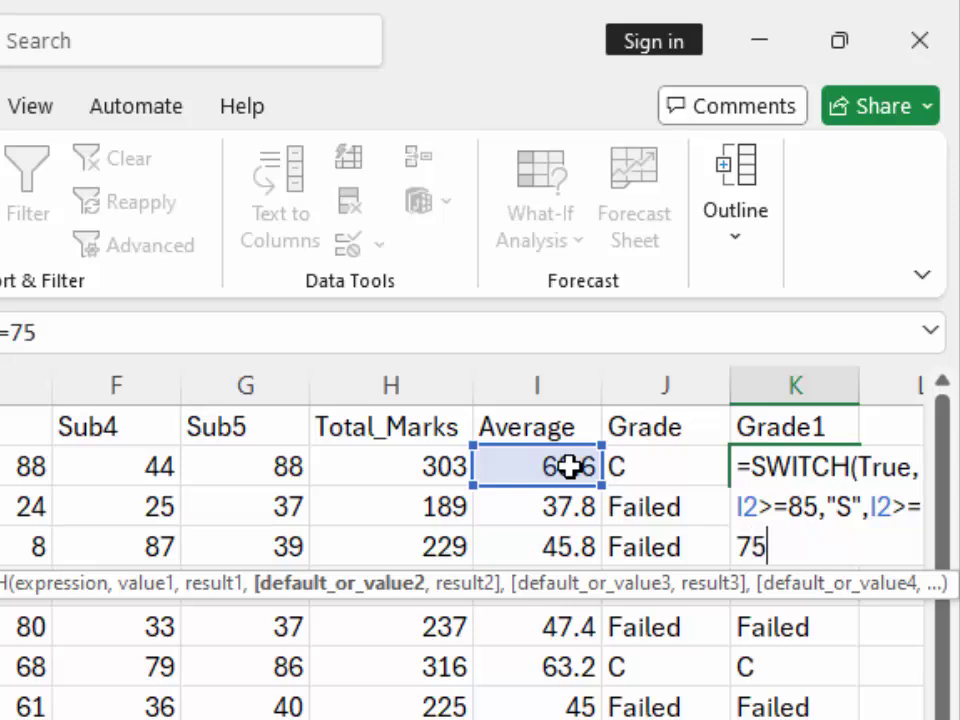
type(",\"")
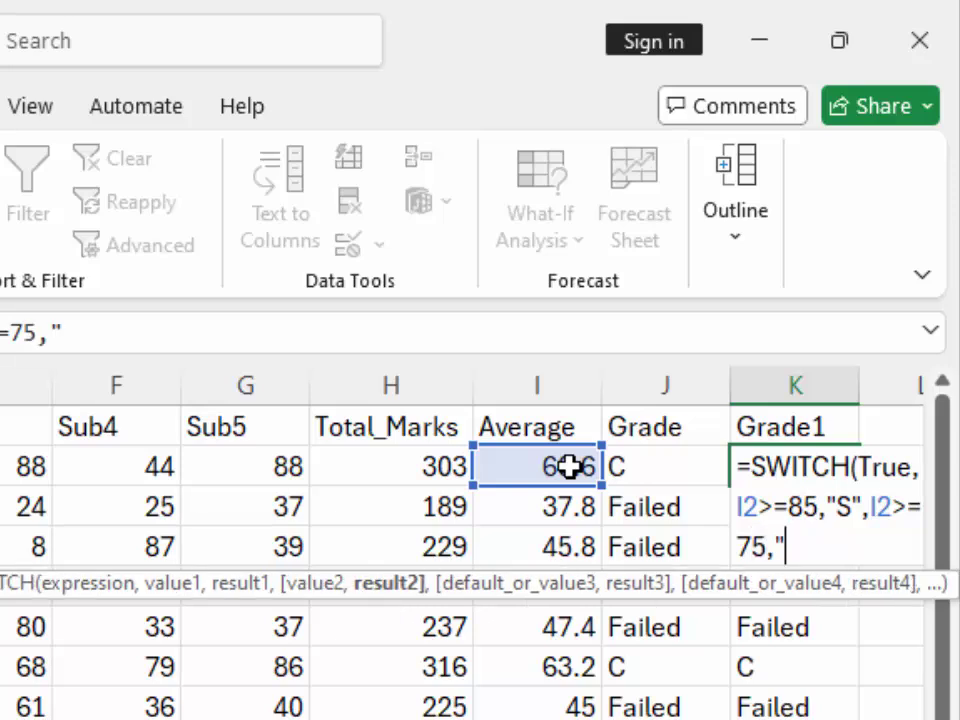
type("A")
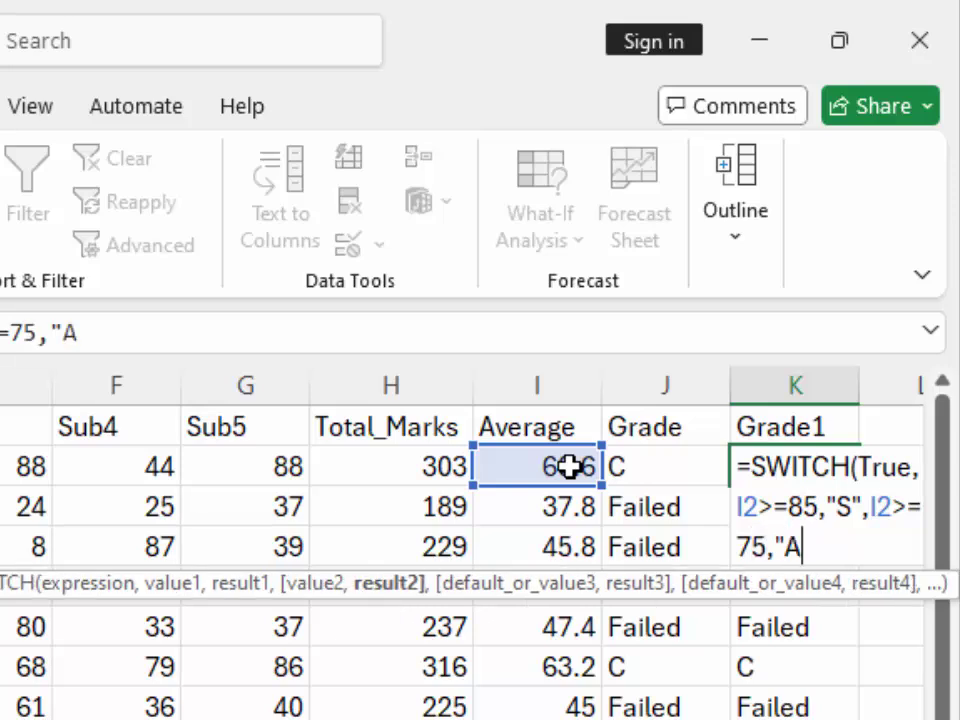
type("\",")
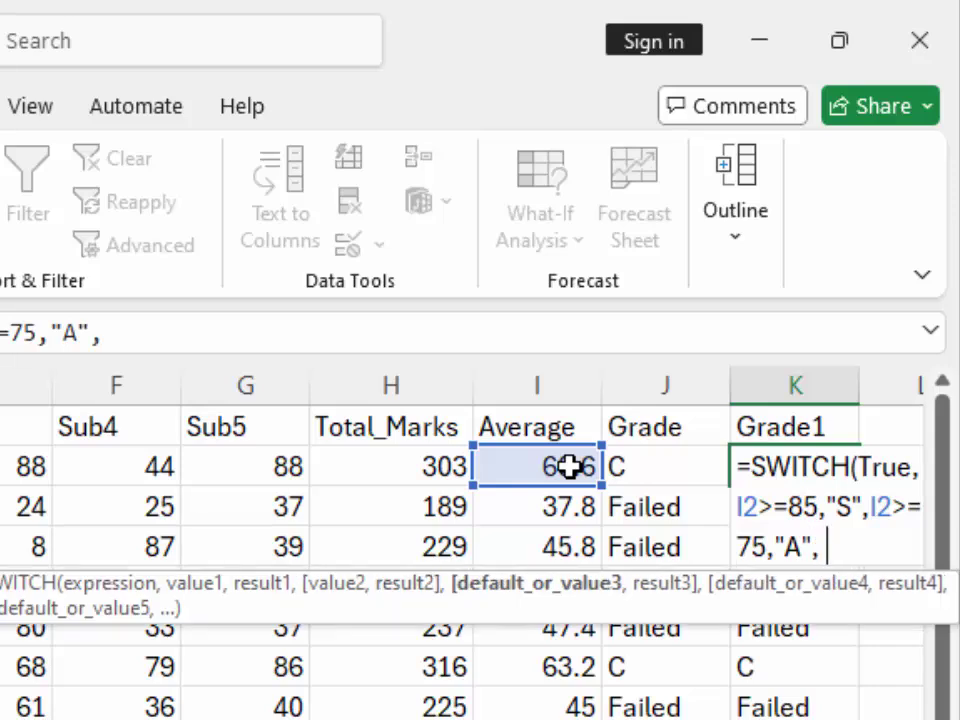
type("I2>")
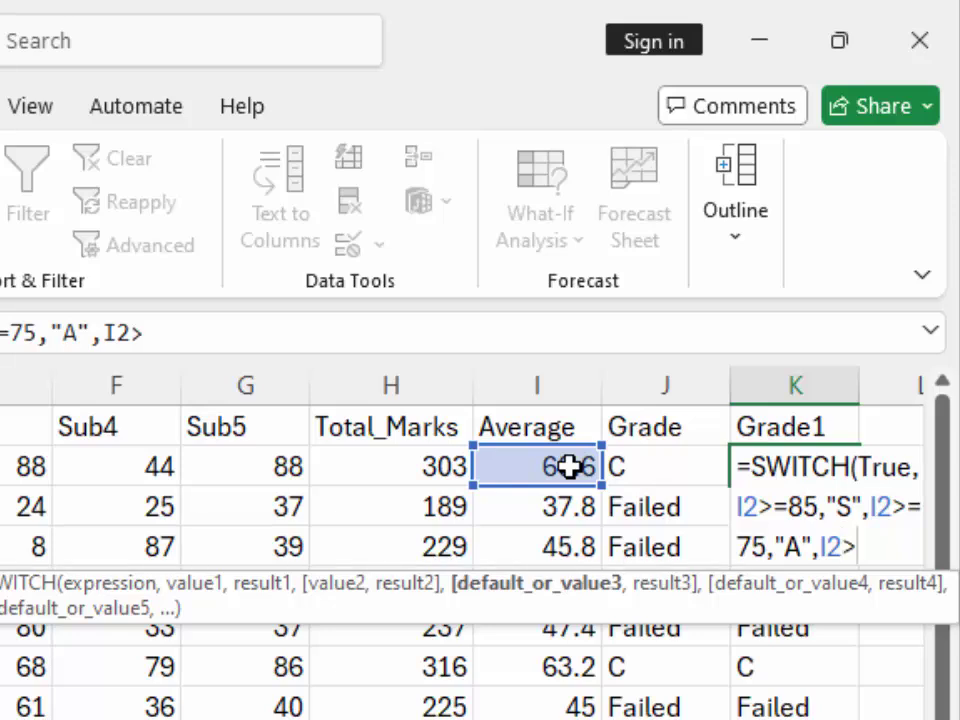
type("=")
type("65")
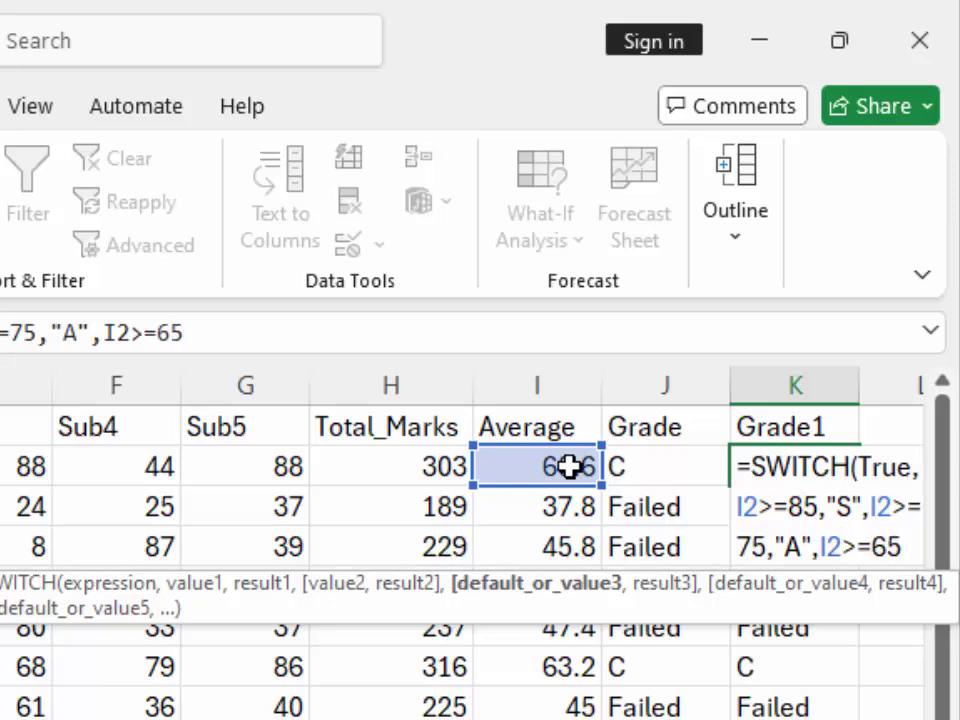
type(",\"")
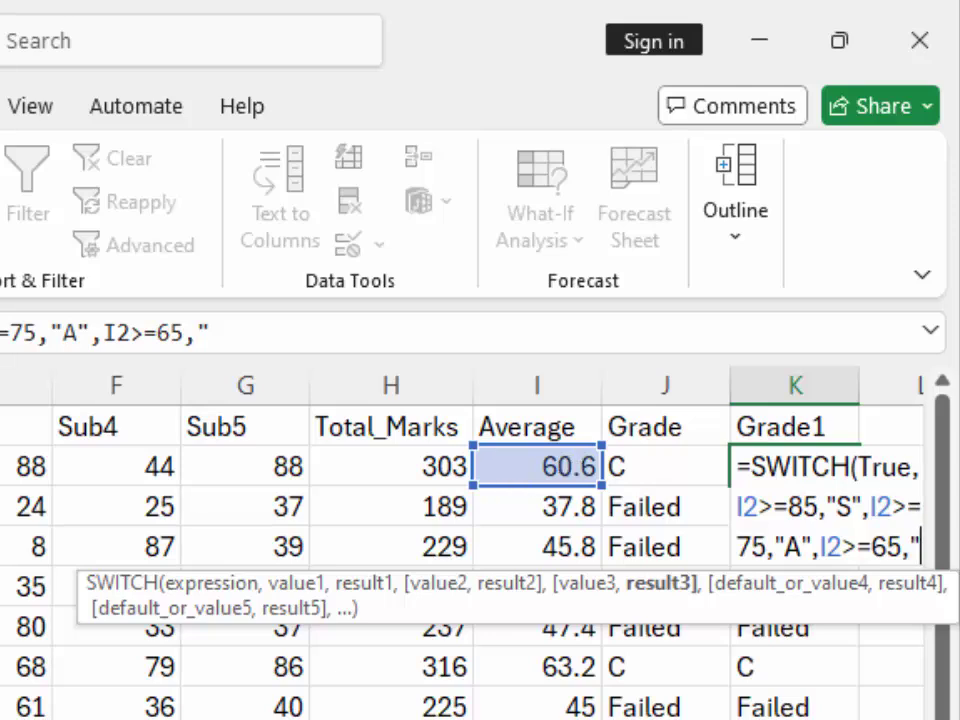
Finish the SWITCH with "B", I2>=55 "C", I2>=50 "D" and "Failed", then fill K2 down to K11.
type("B")
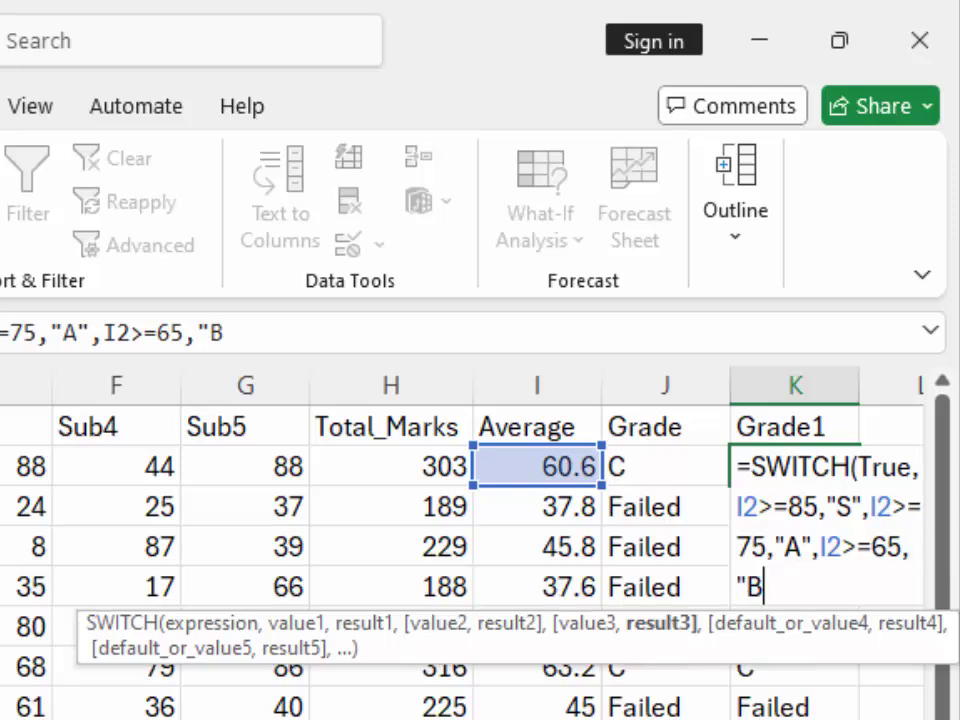
type("\",")
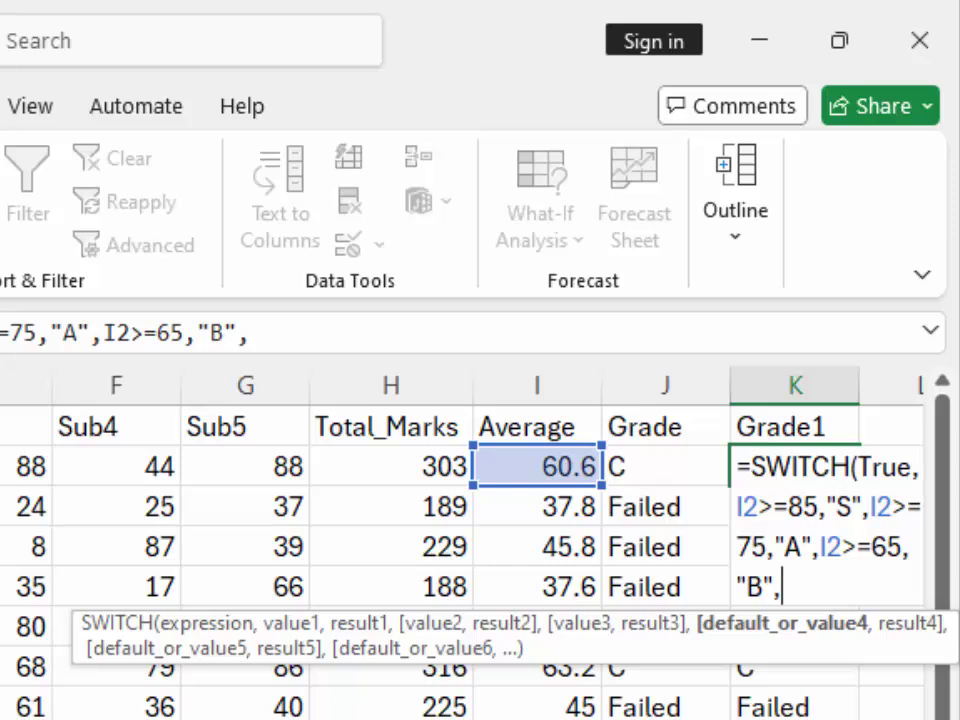
type("i")
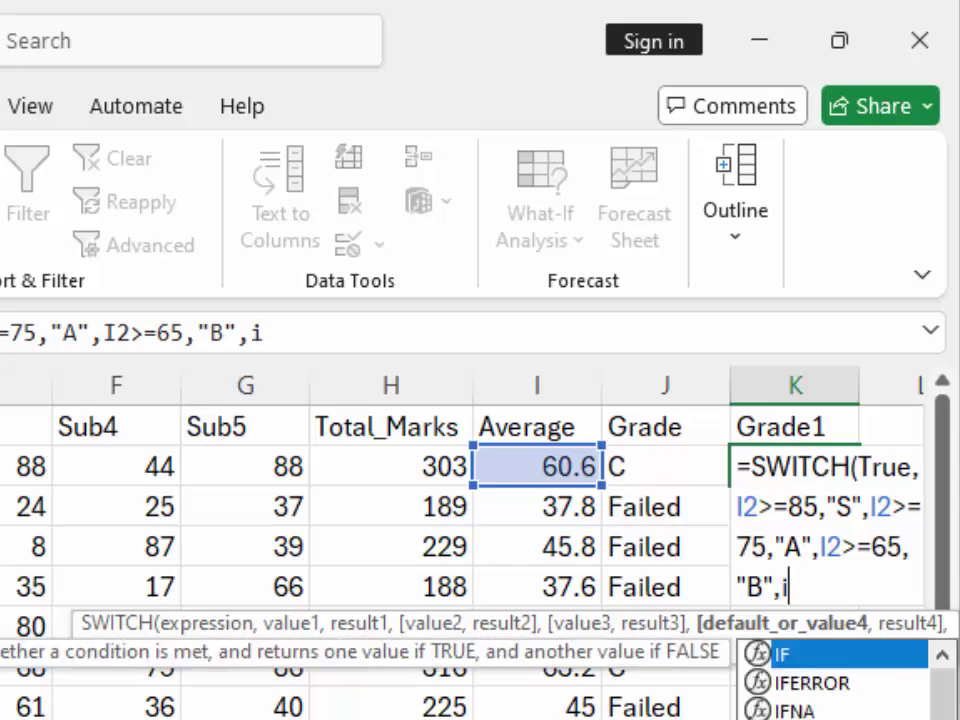
type("2")
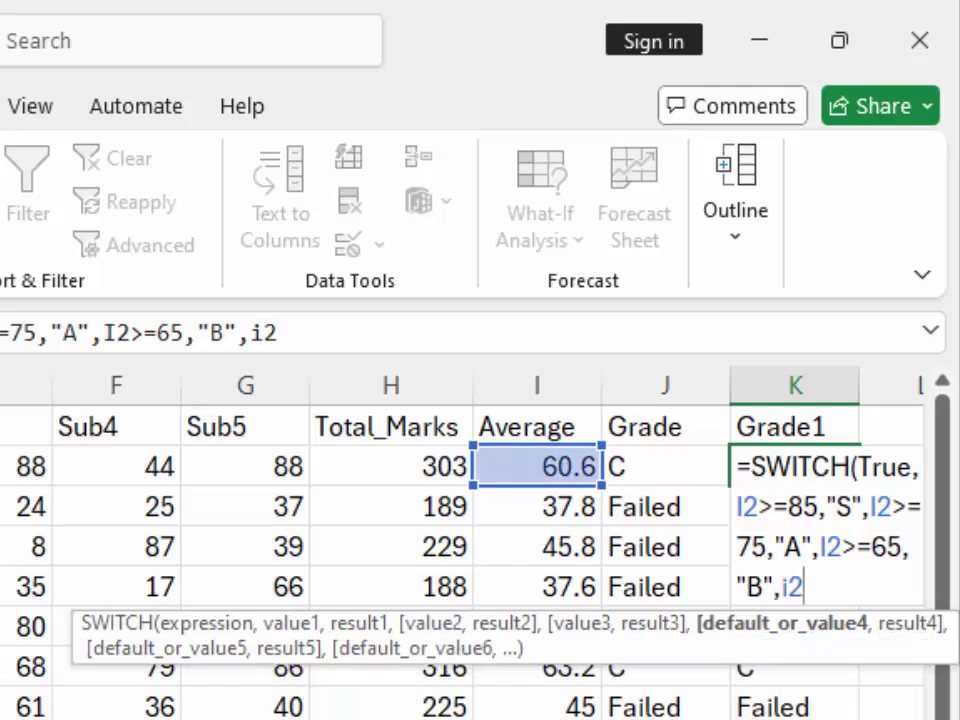
type(">=")
type("55,")
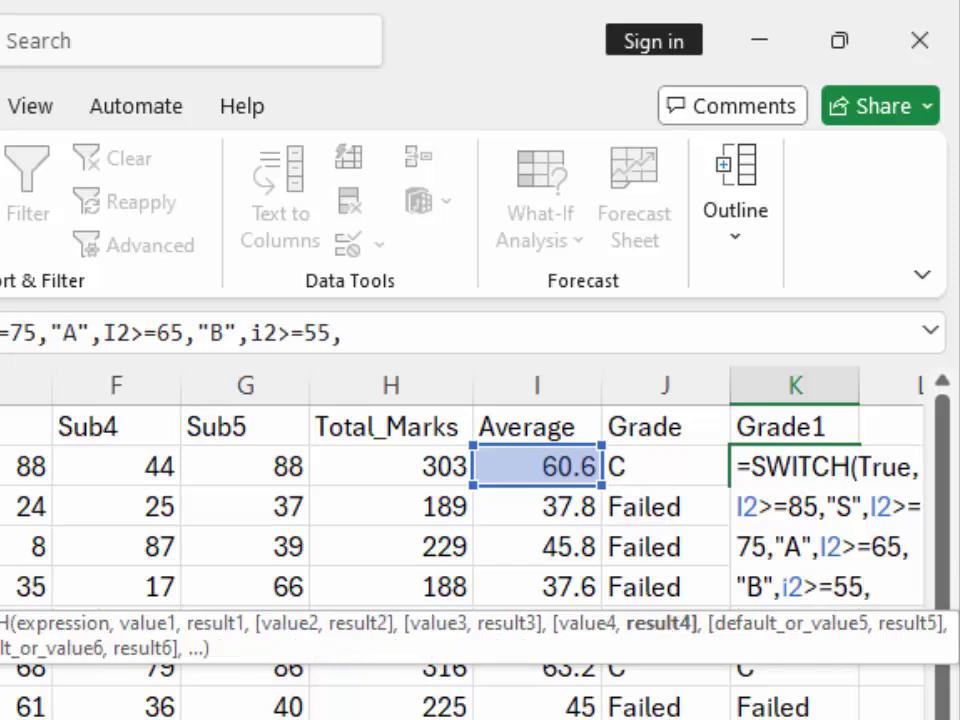
type("\"")
type("C\"")
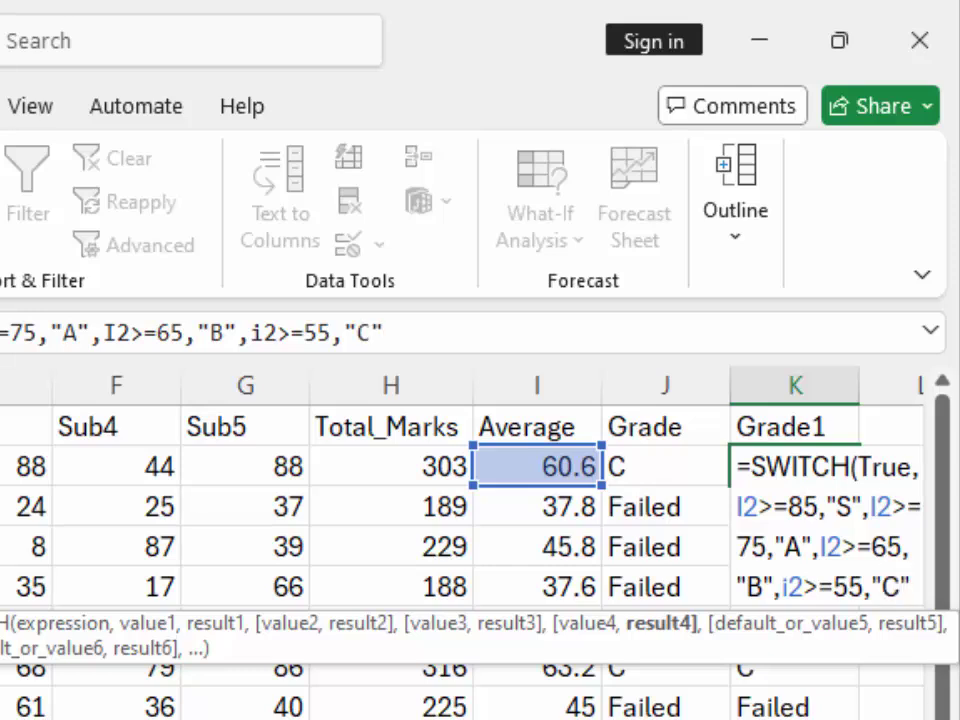
type(",i2")
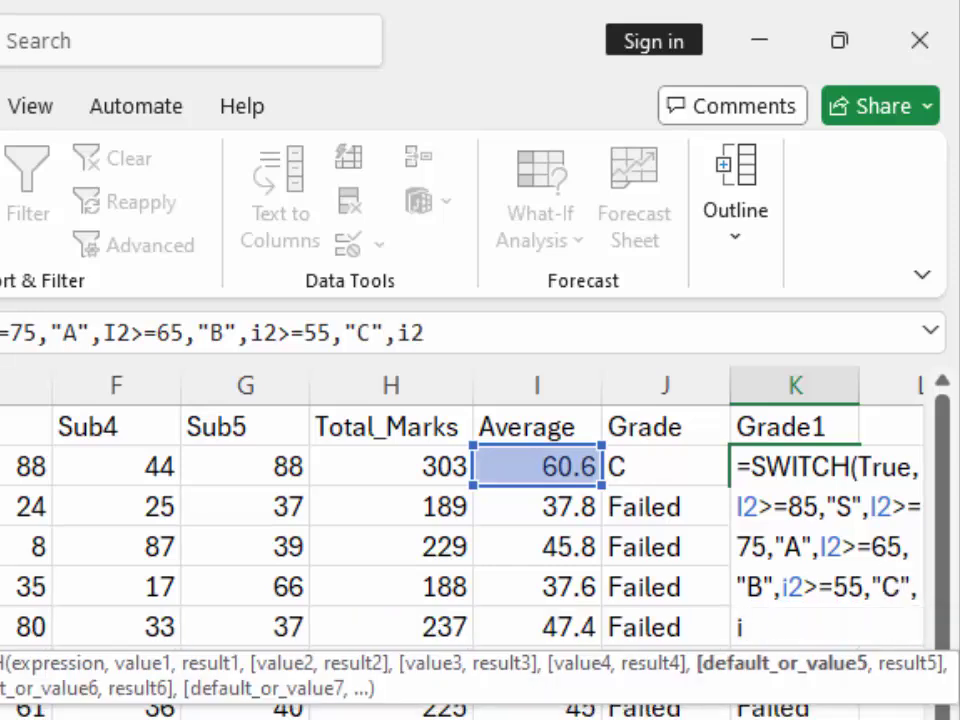
type(">=")
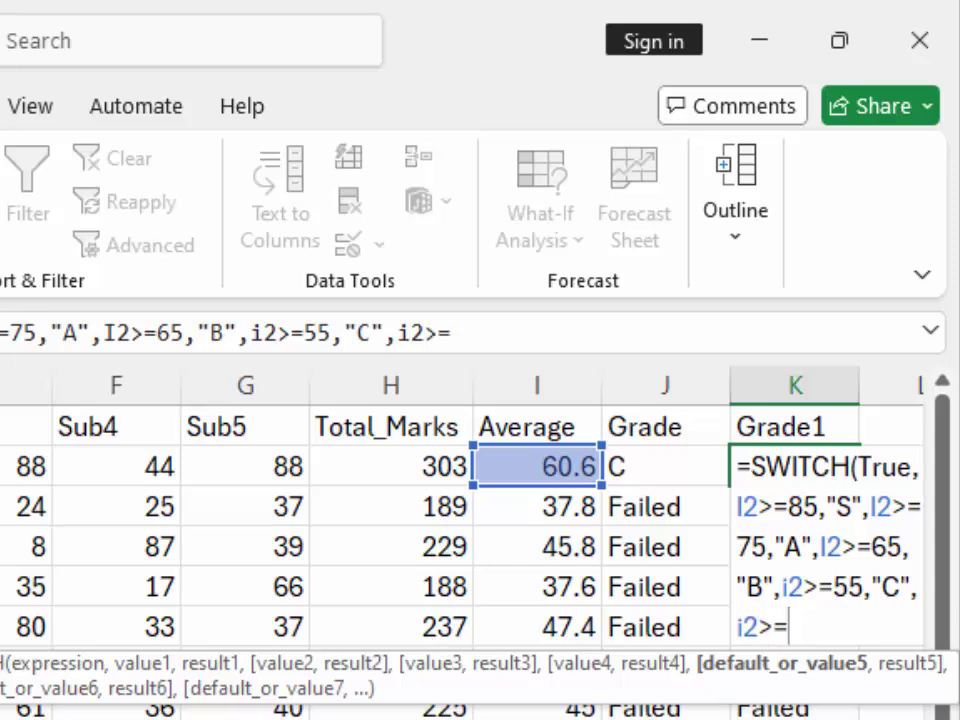
type("50,\"")
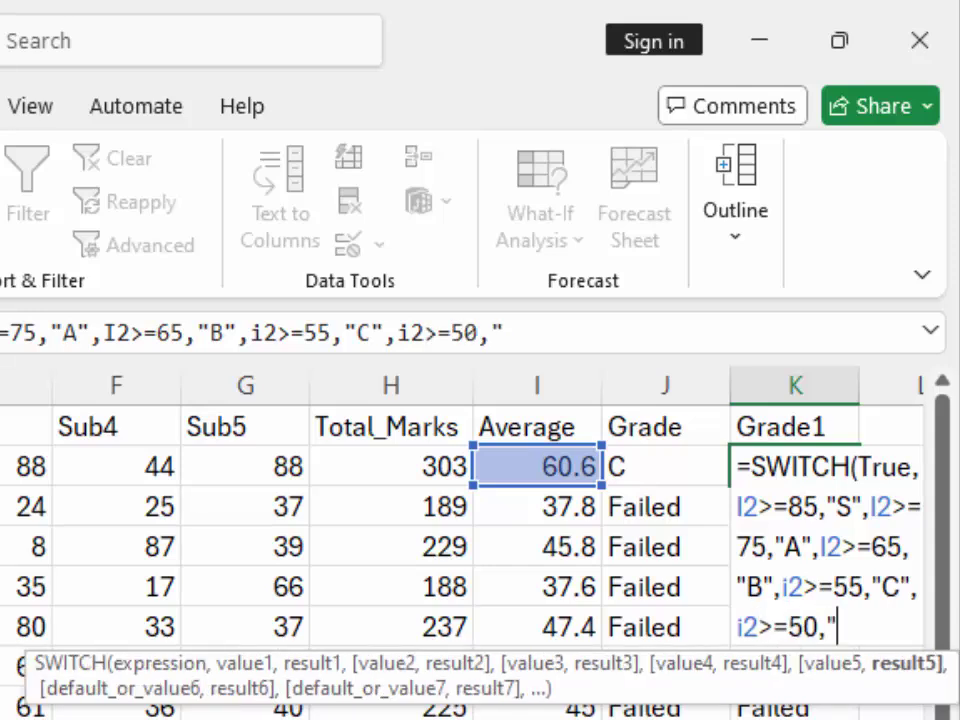
type("D")
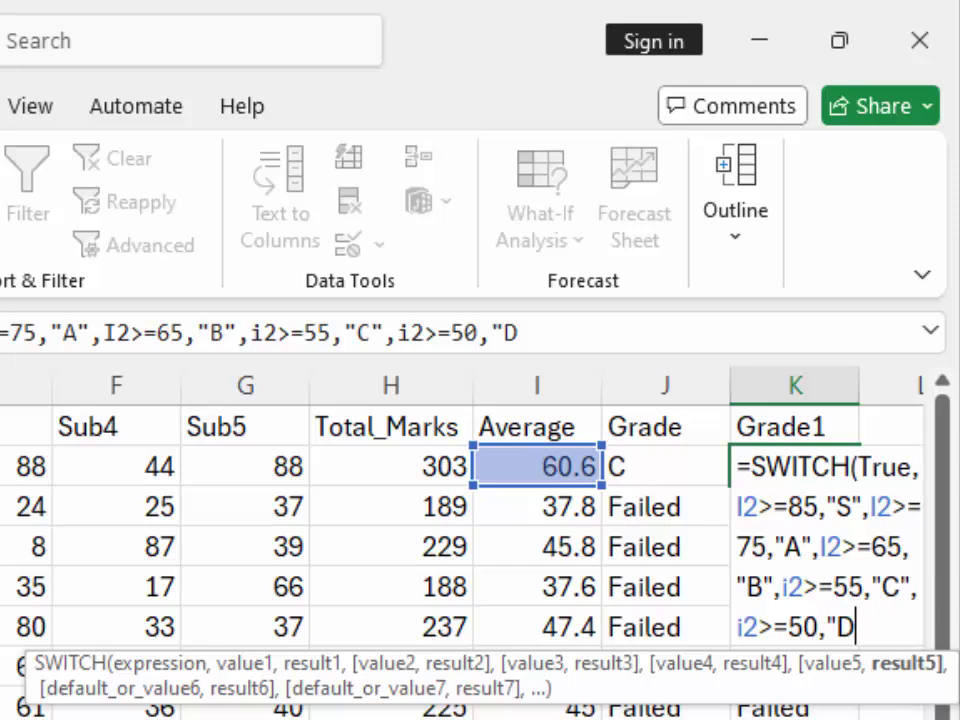
type("\",\"")
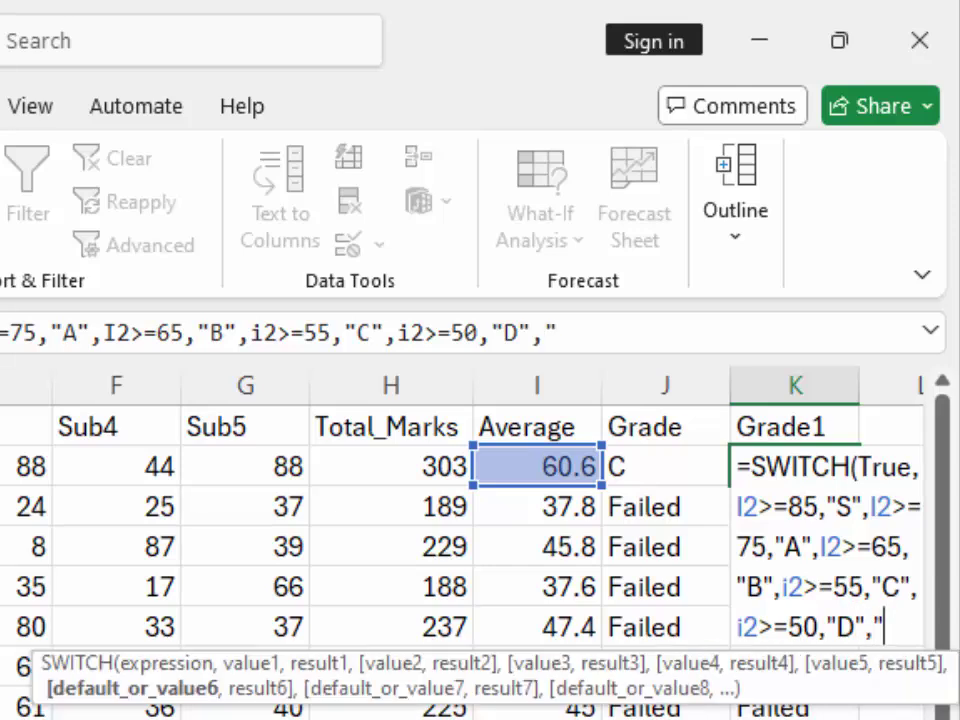
type("Fail")
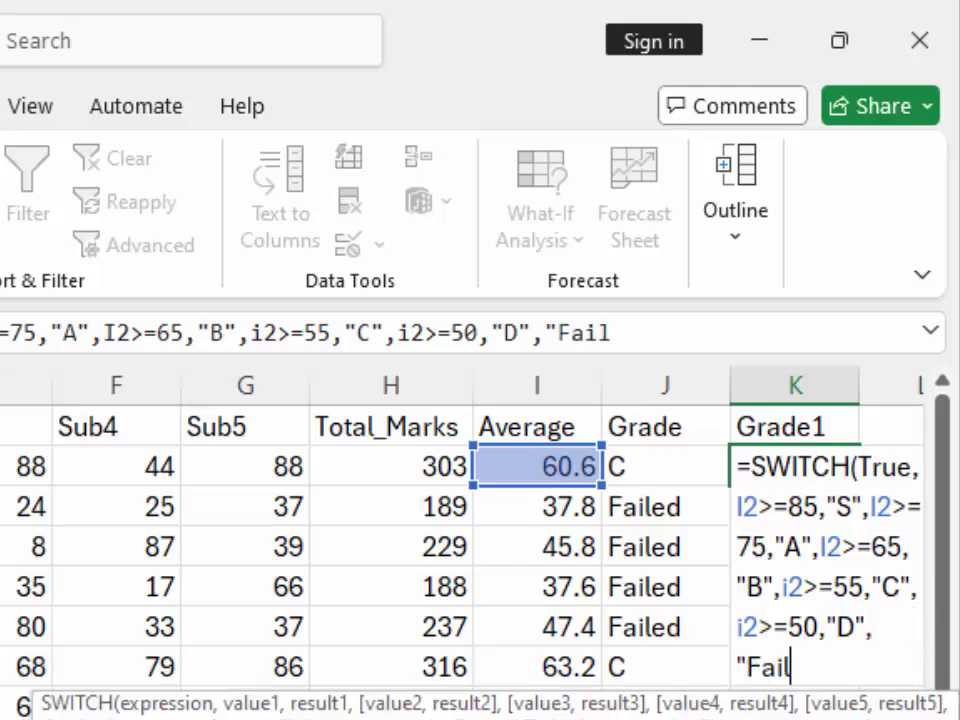
type("ed")
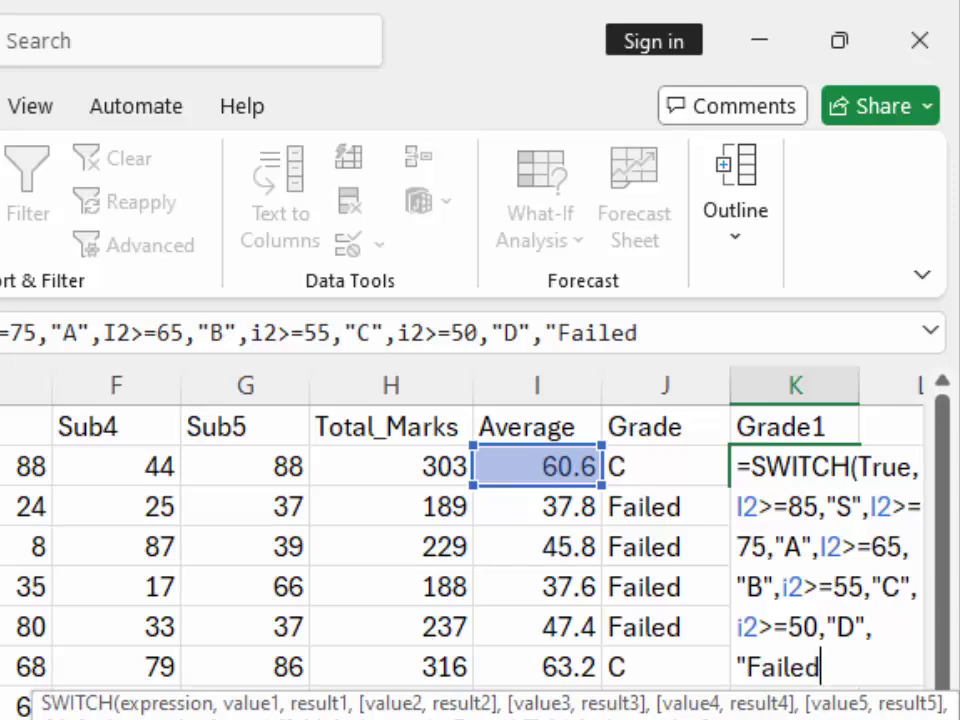
type(")")
key("Return")
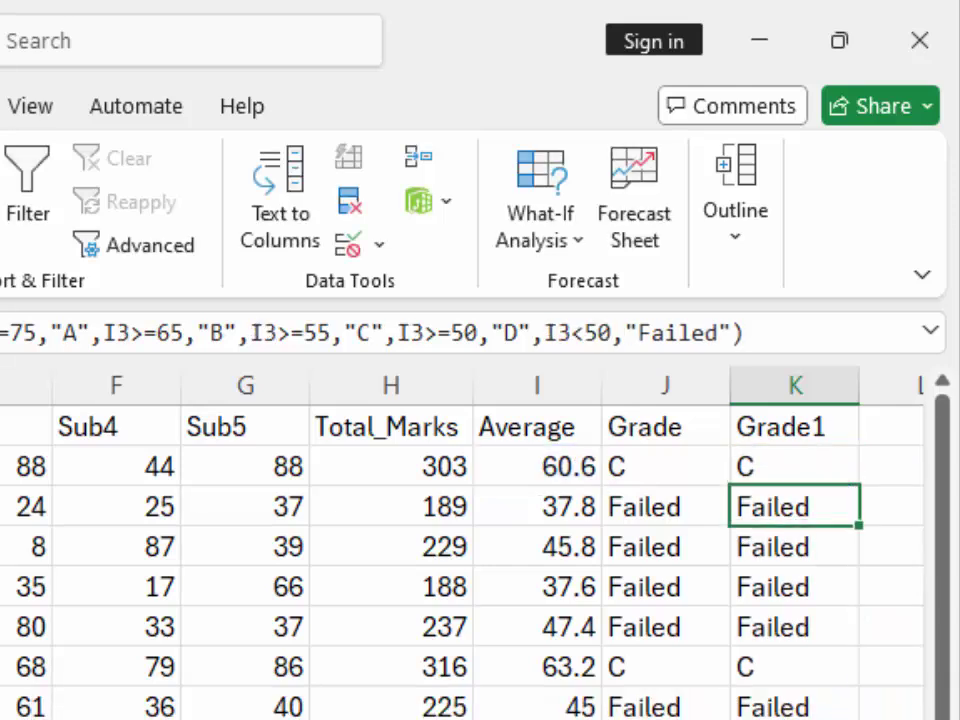
left_click(782, 463)
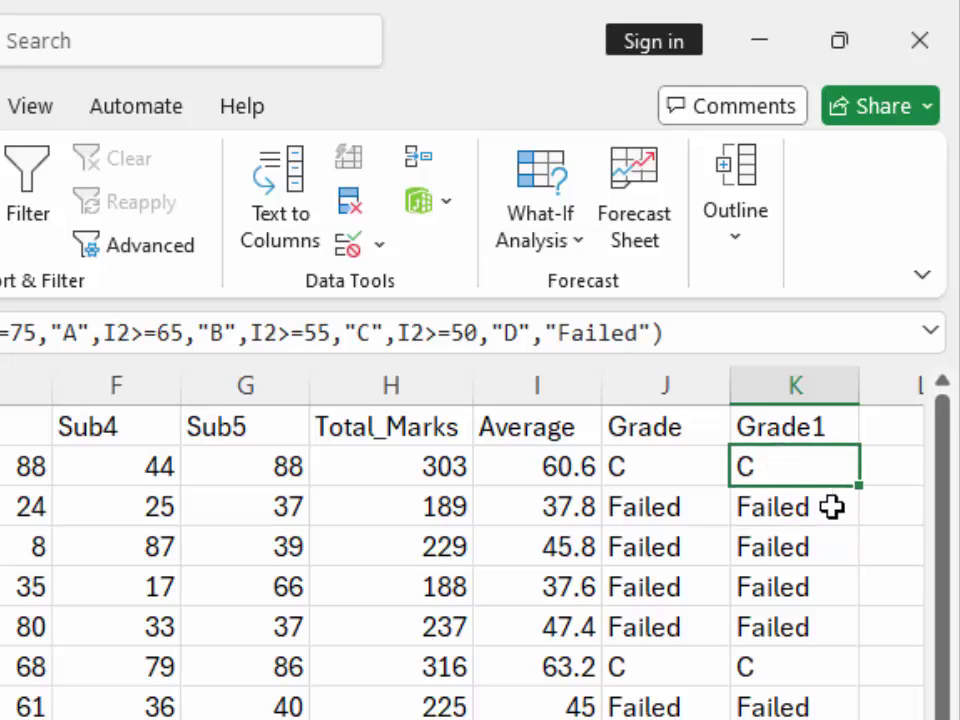
left_click_drag(864, 489, 870, 715)
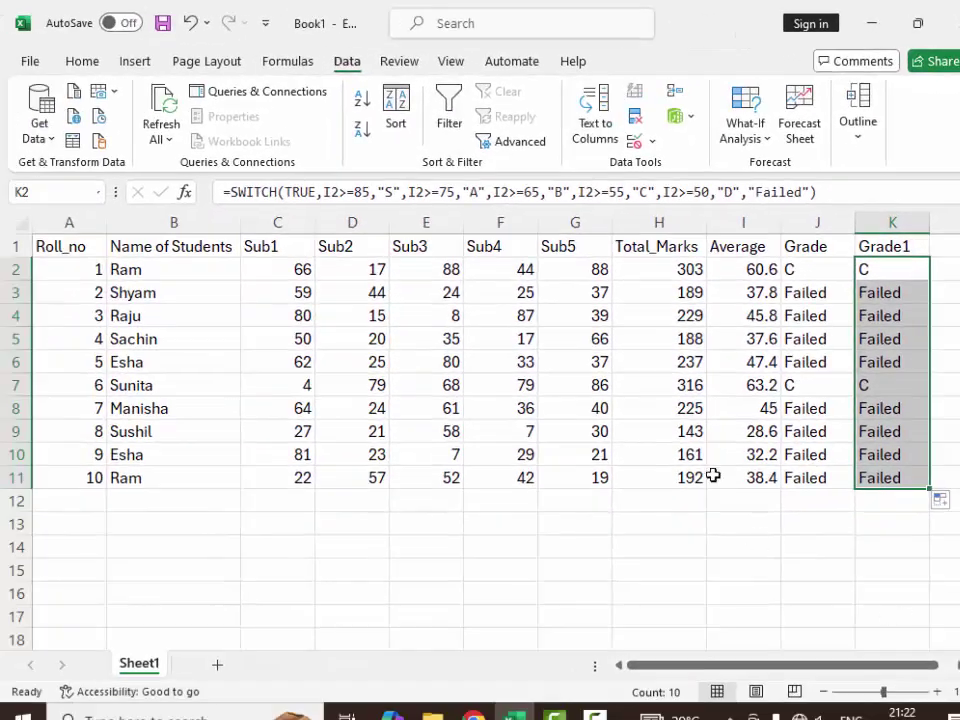
left_click(555, 364)
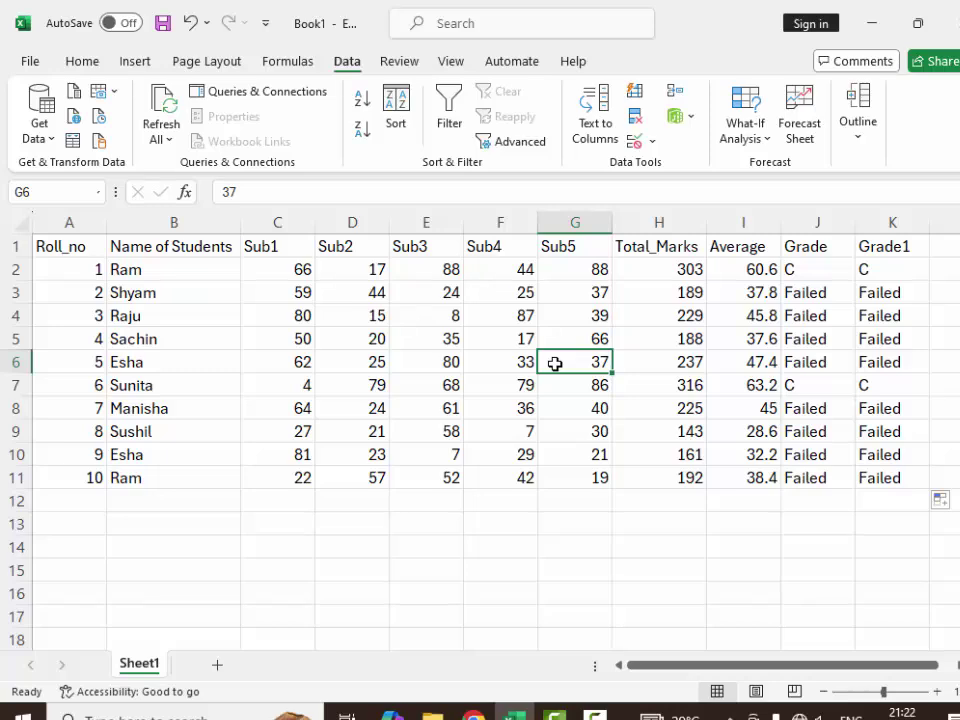
Apply All Borders to the whole marks table A1:K11.
key("ctrl+a")
key("alt")
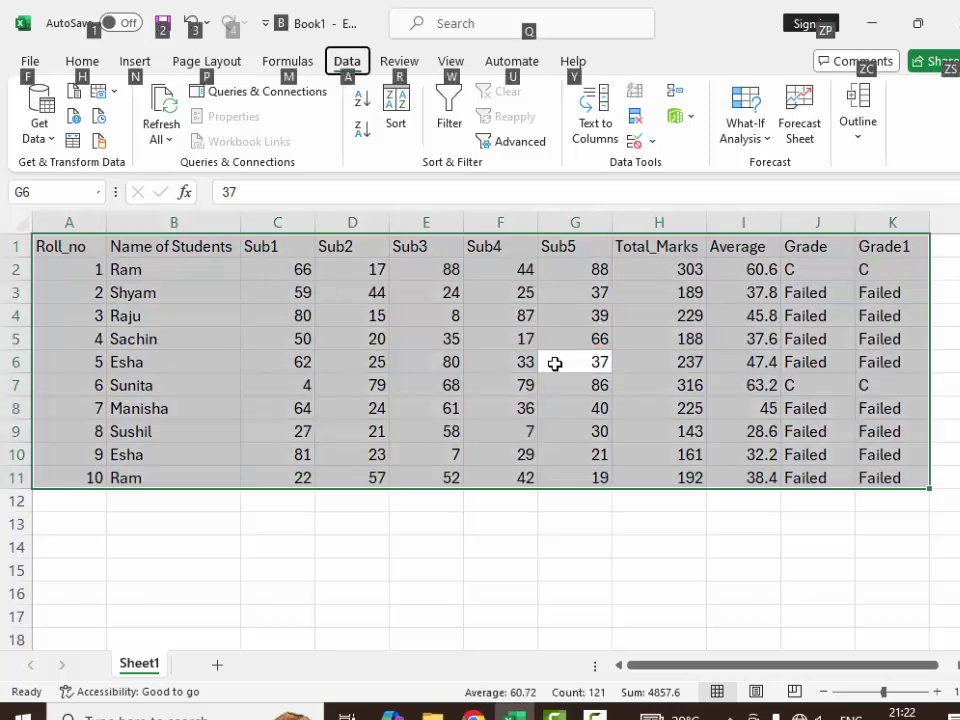
key("Left")
key("Left")
key("Left")
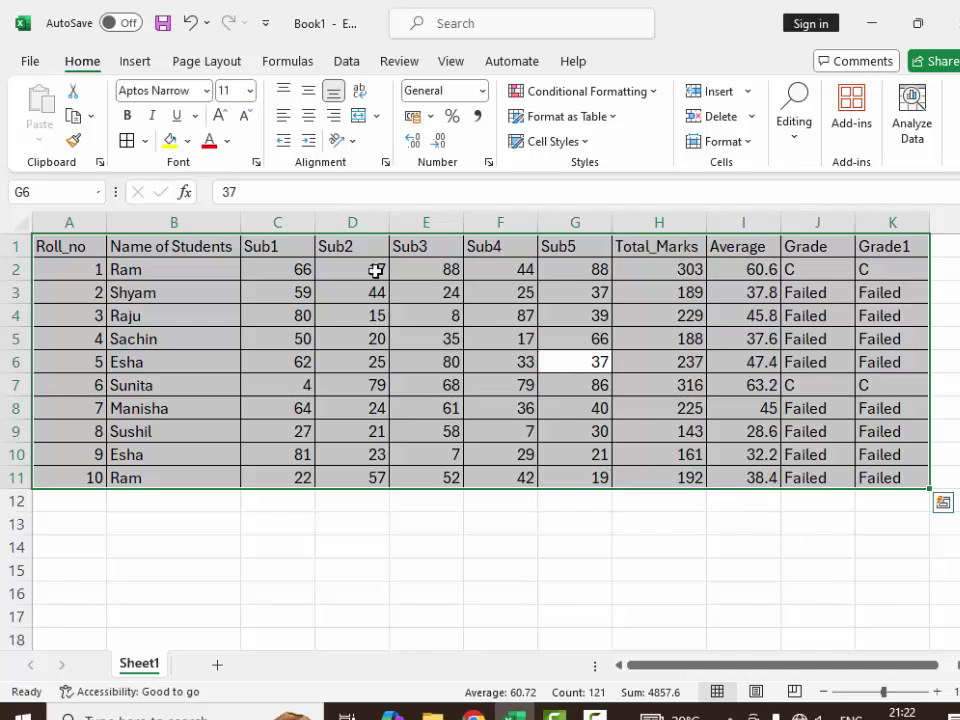
Fill the header row A1:K1 with yellow.
left_click(88, 256)
left_click_drag(88, 256, 917, 230)
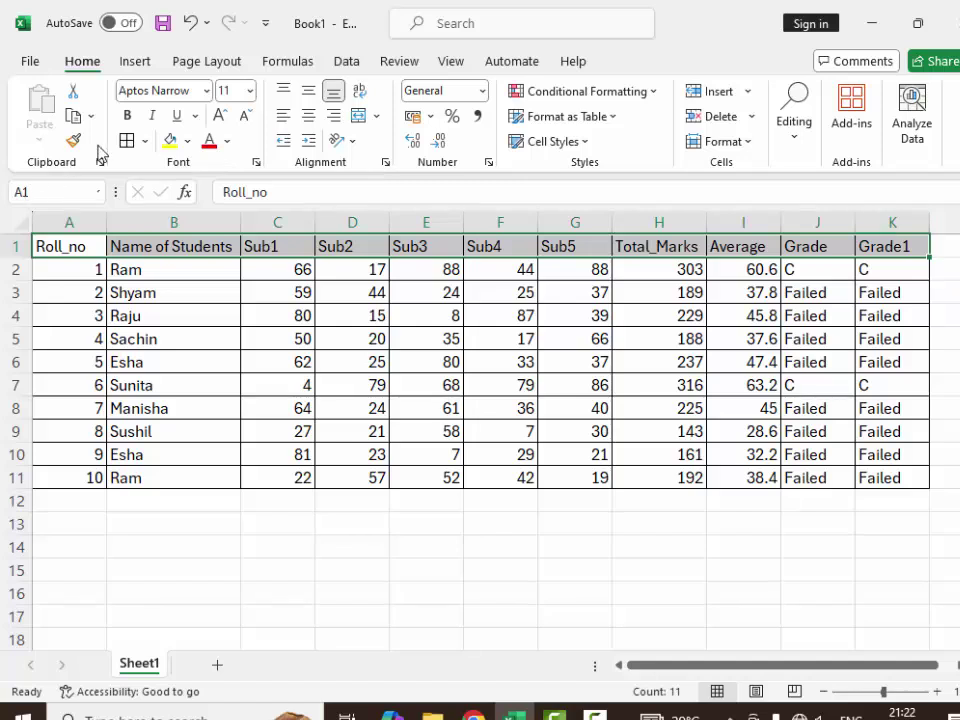
left_click(169, 140)
left_click(256, 532)
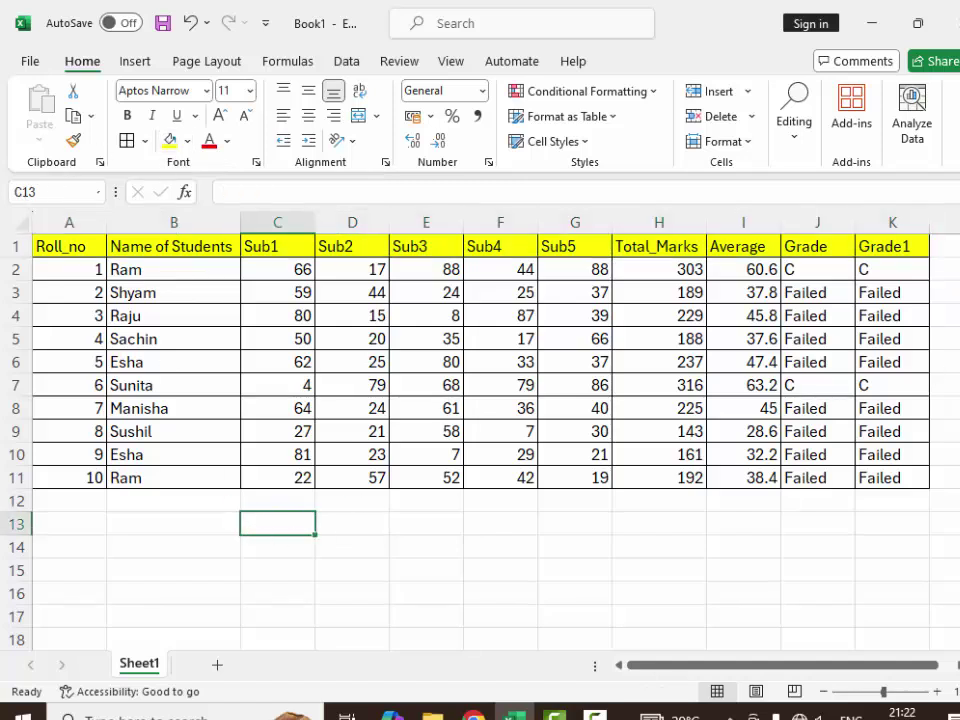